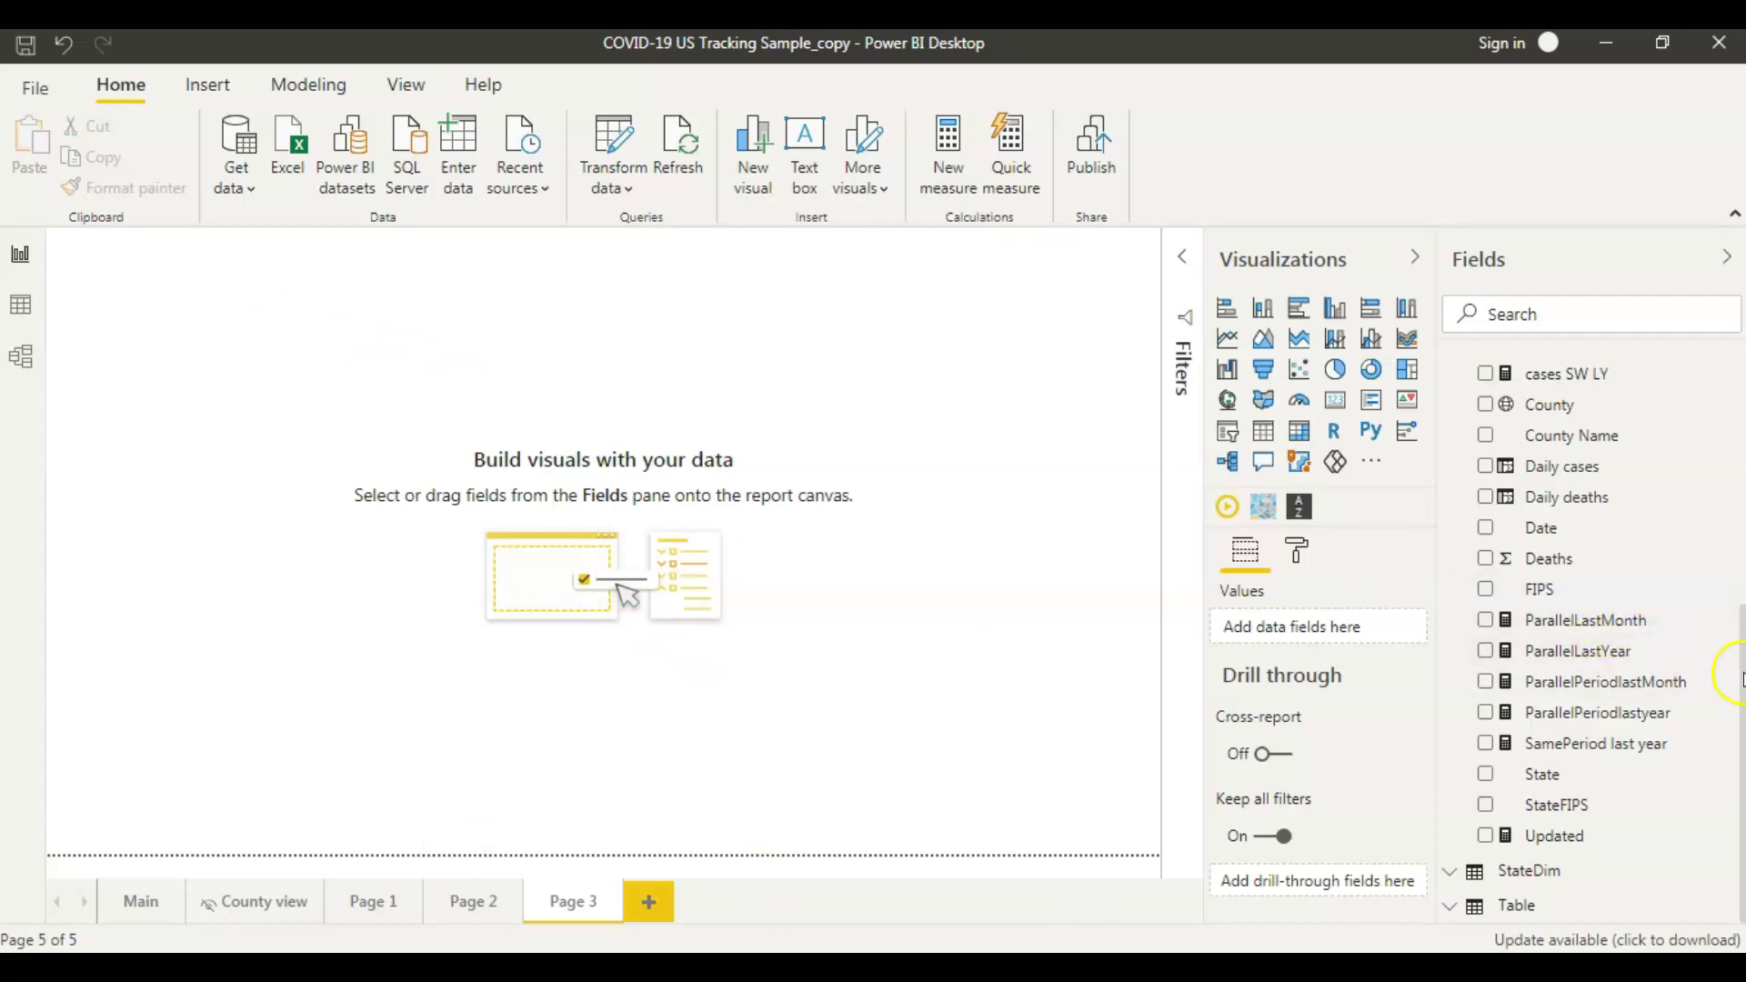
- Collapse the Calendar table in the field list and keep the COVID table's fields expanded
scroll(1728, 660, up, 5)
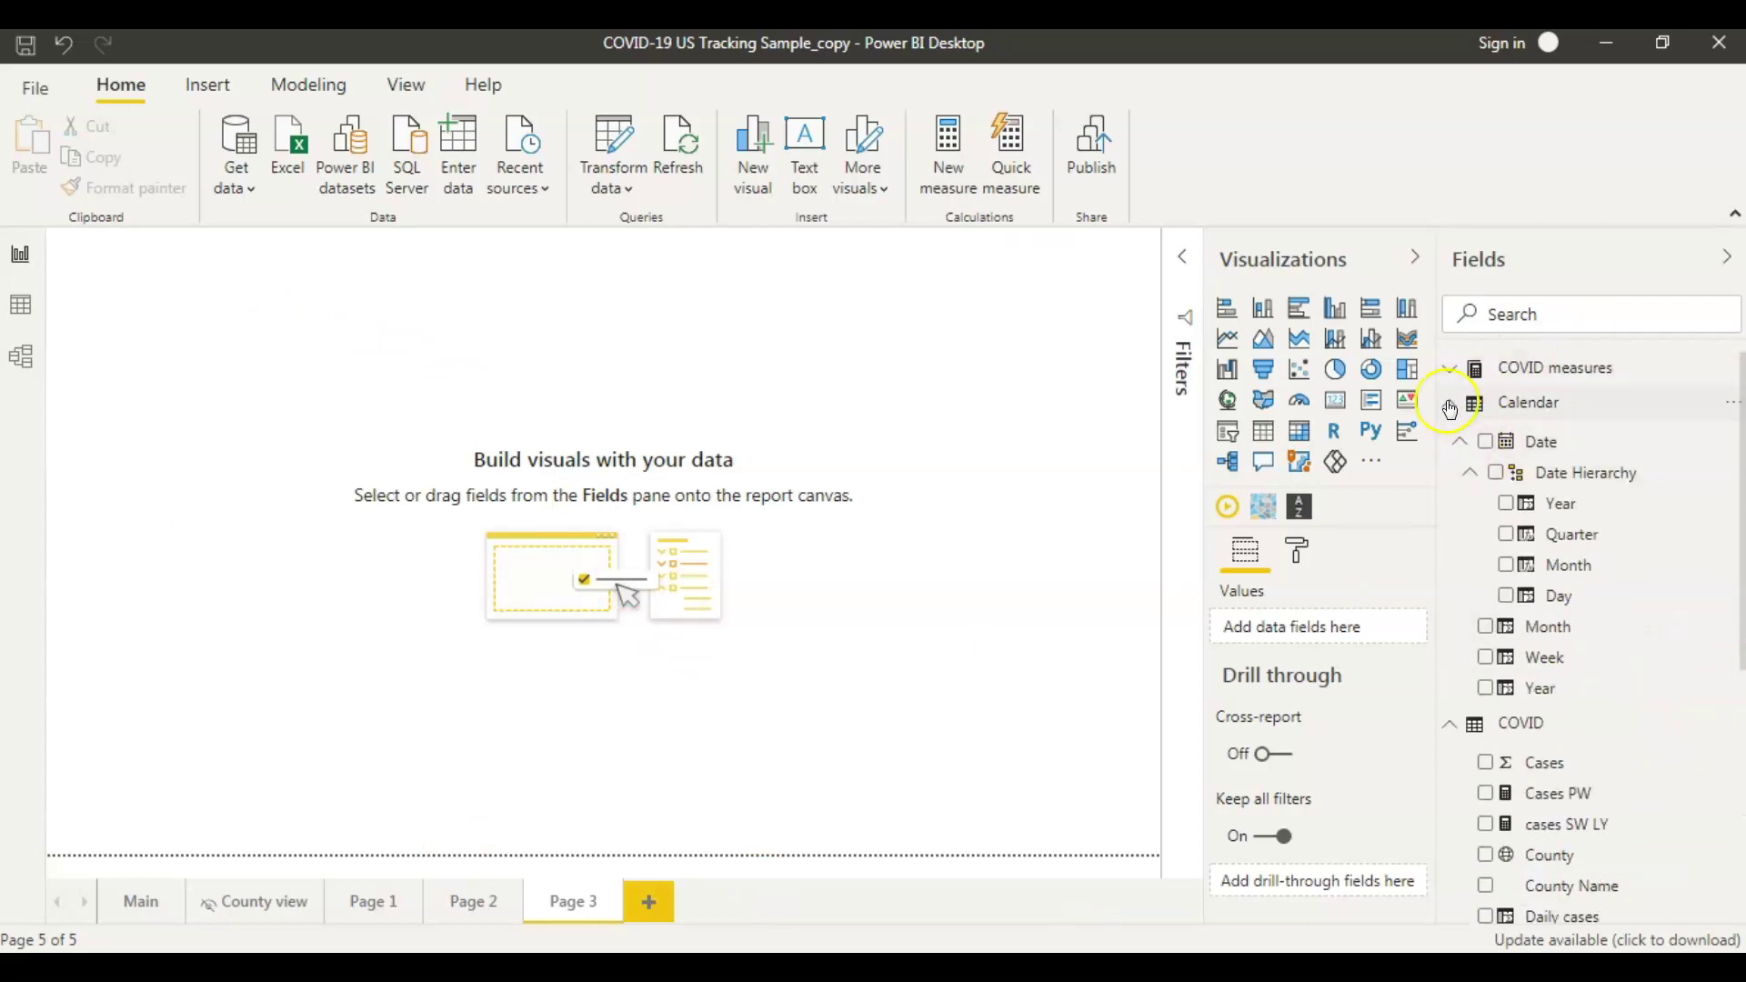
click(1450, 402)
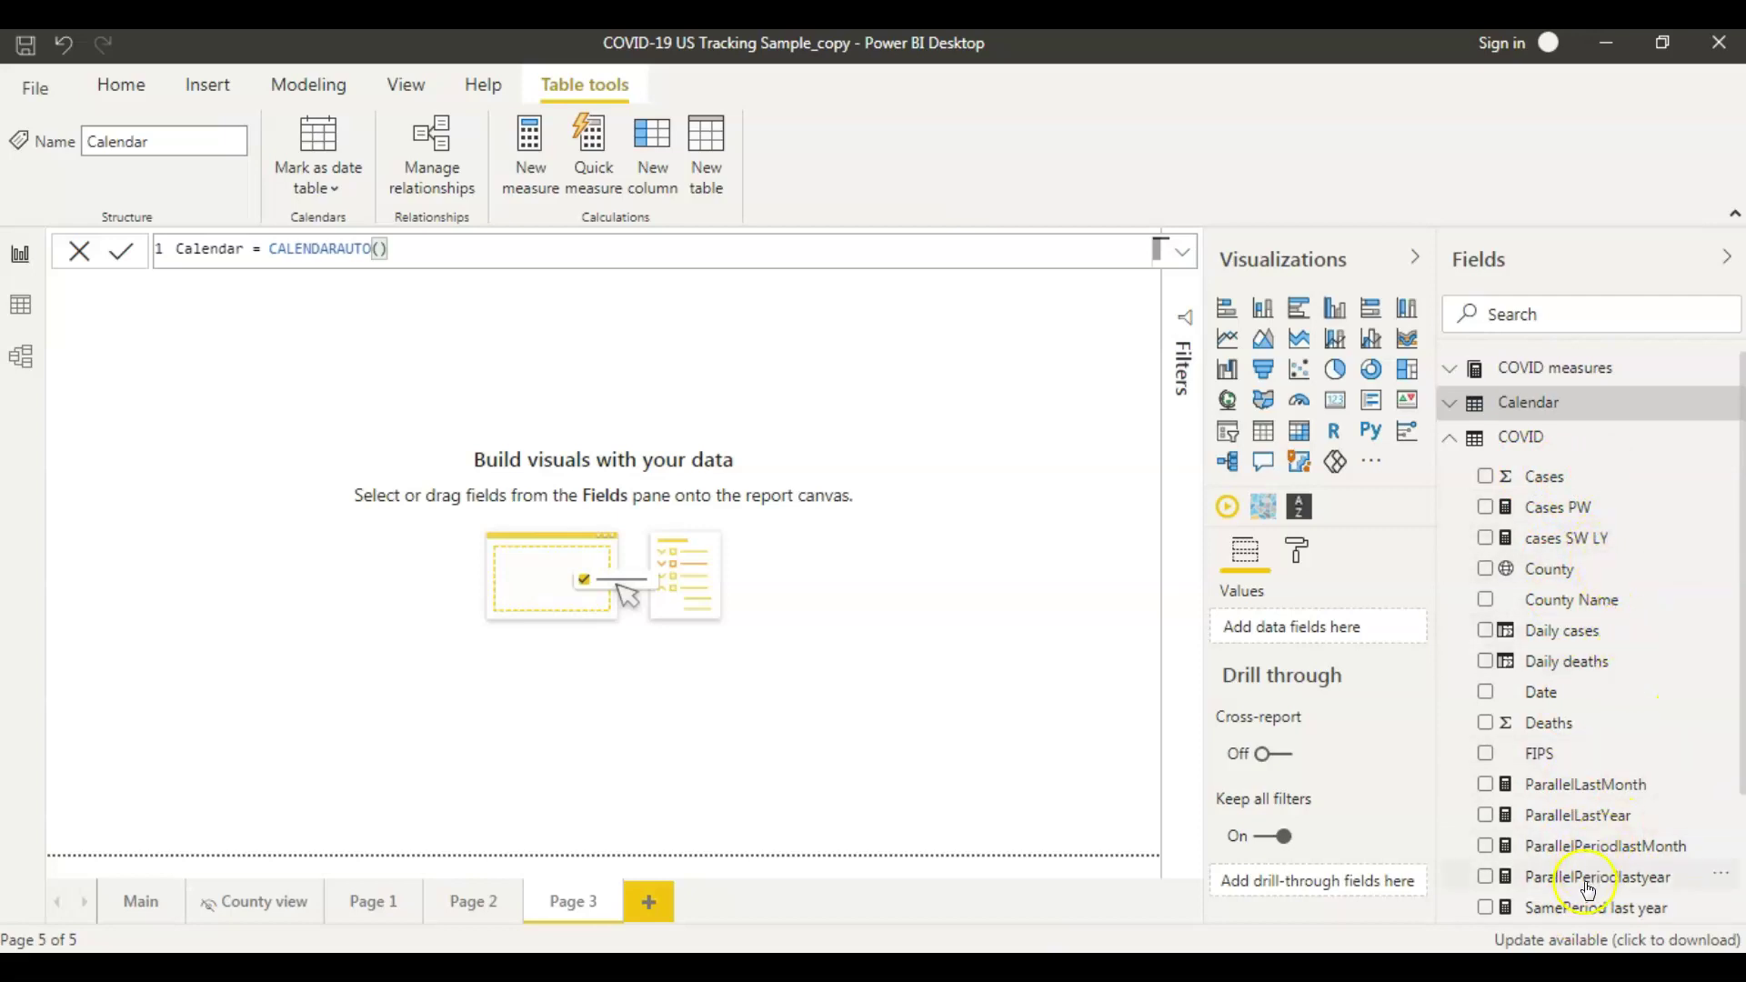
click(1449, 438)
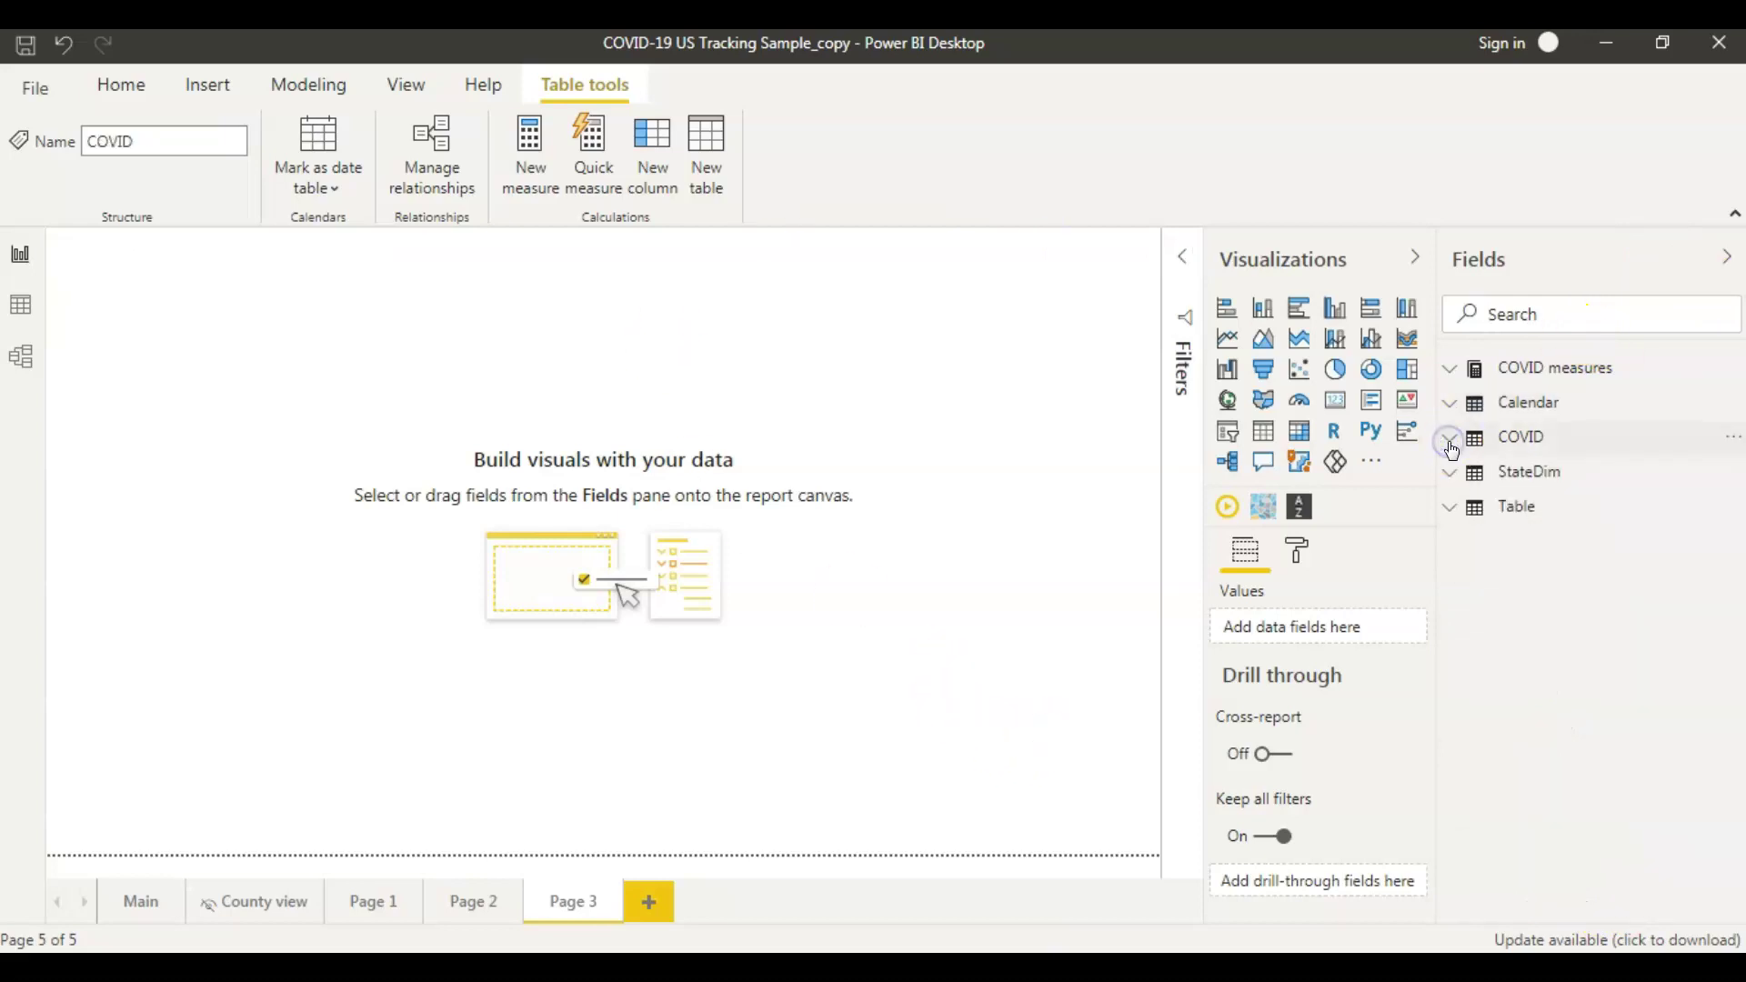
click(1452, 446)
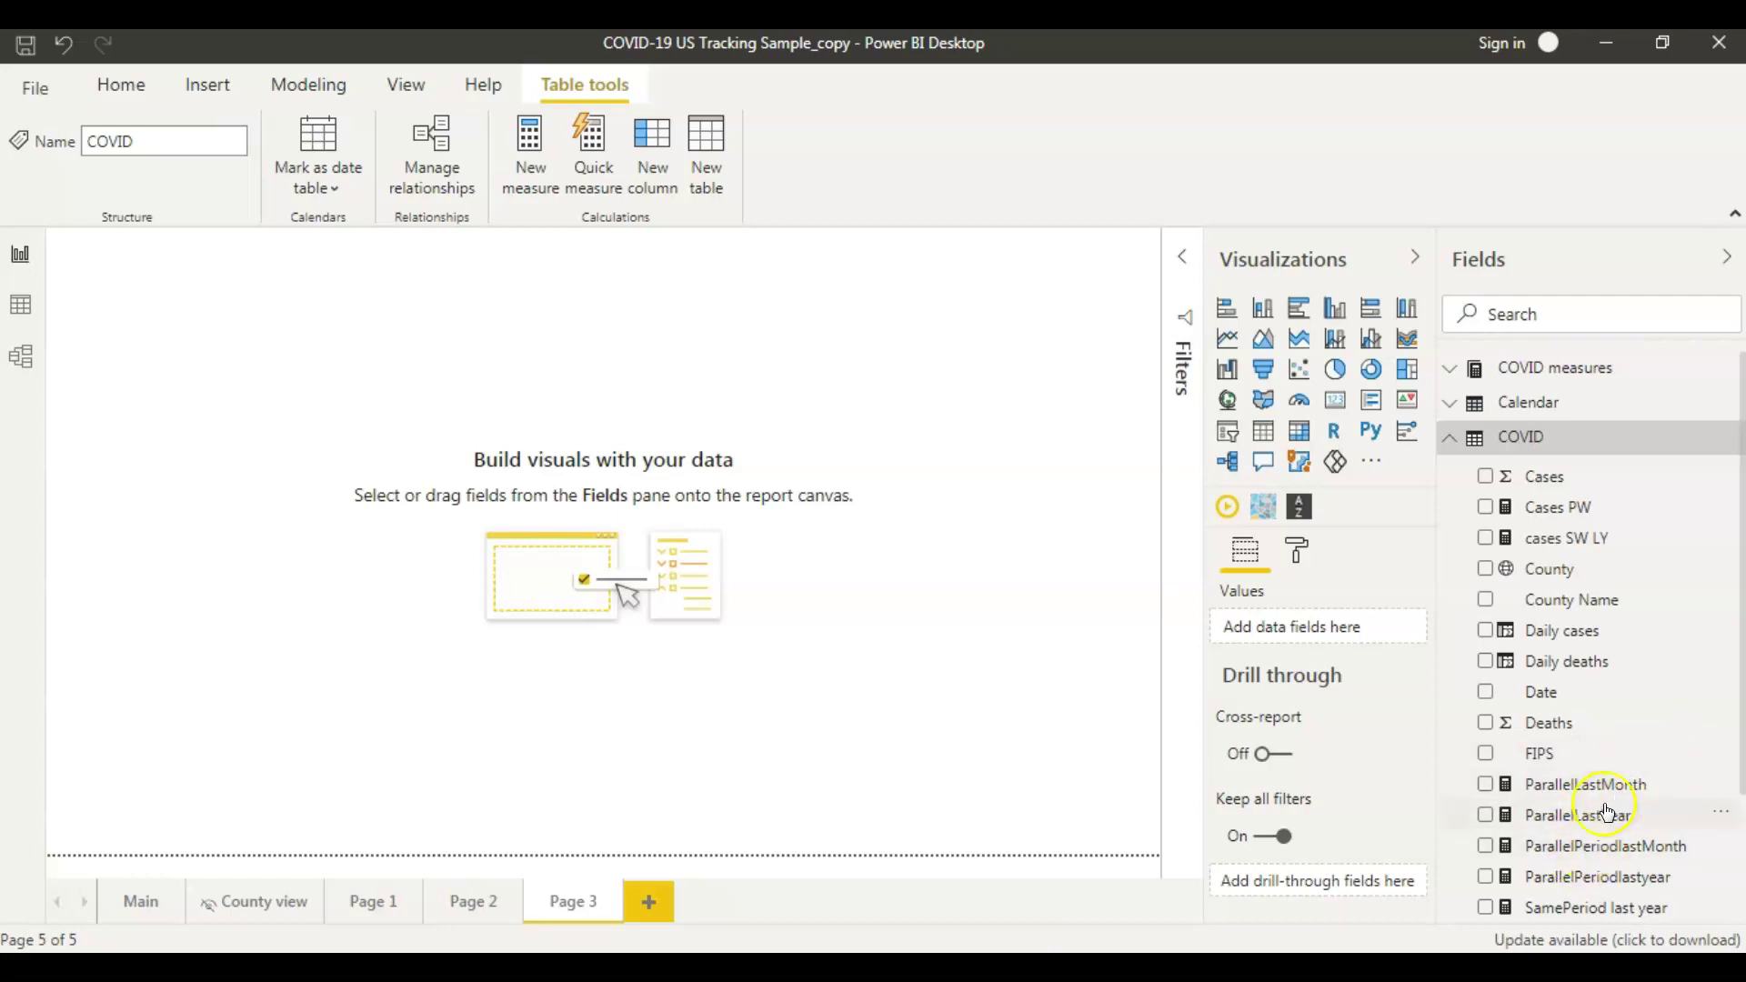
- Create a new measure in the COVID table and name it ParallelLM
click(1730, 445)
click(1641, 468)
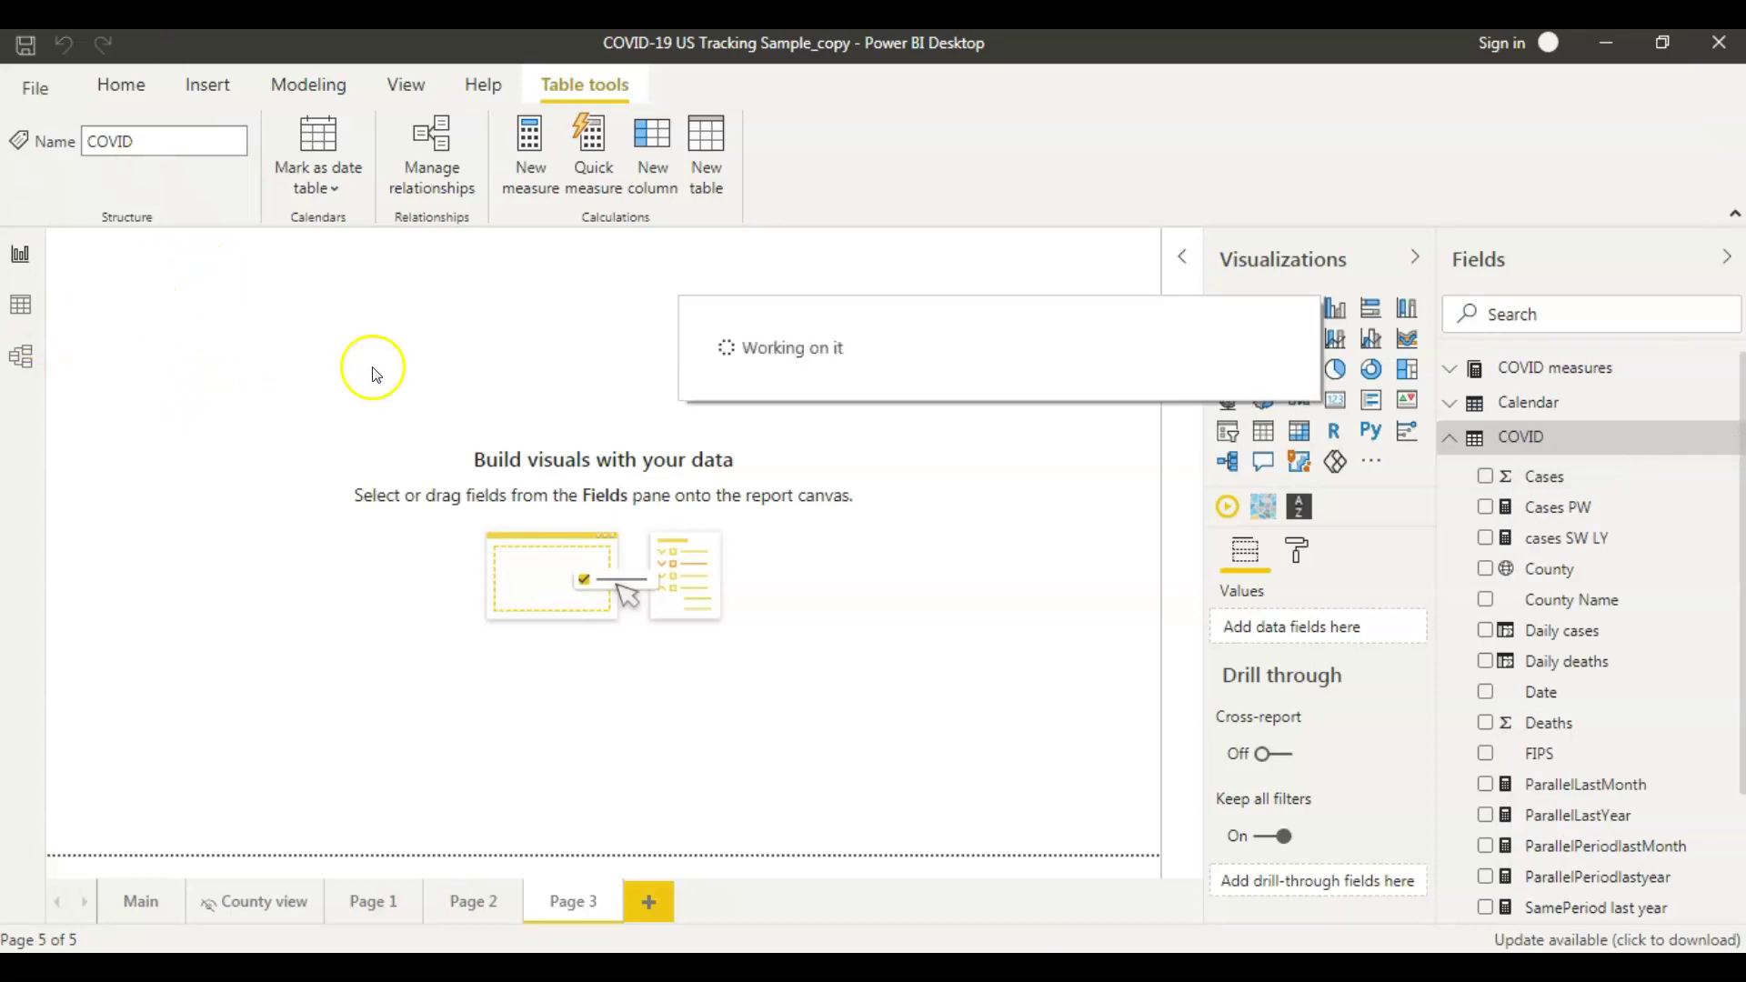
double_click(181, 250)
text(ParallelLM =)
click(393, 247)
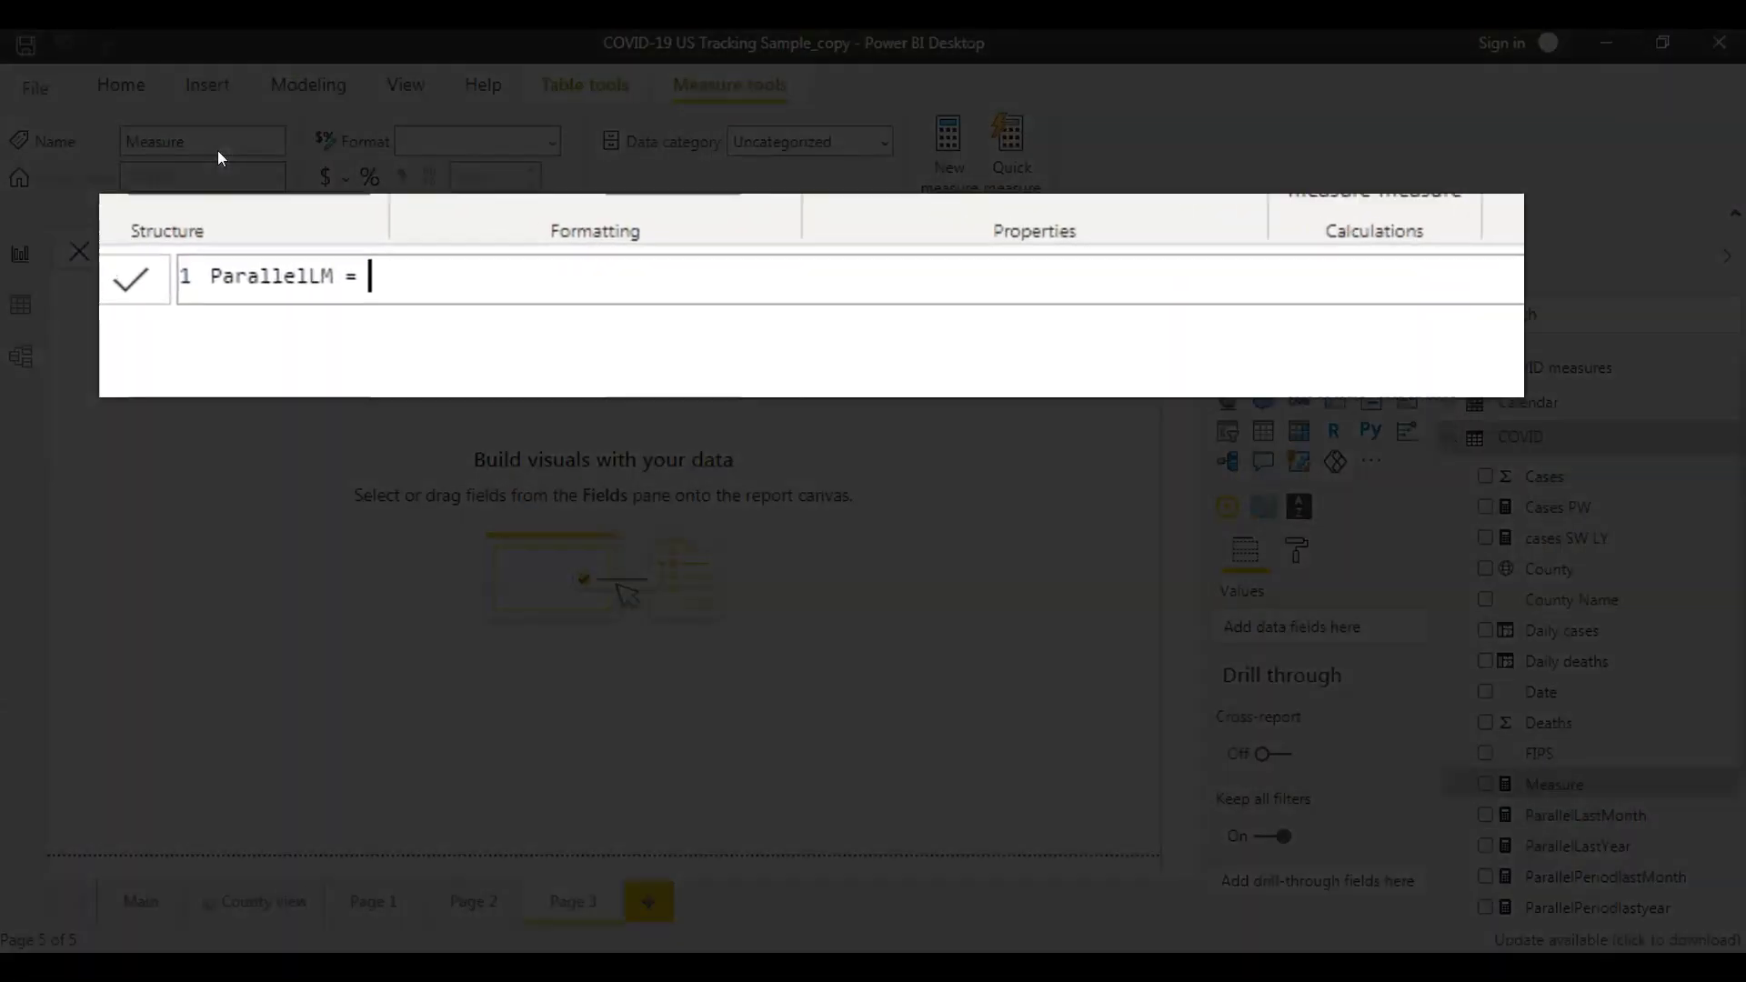
- Begin the ParallelLM formula with CALCULATE, using SUM(COVID[Cases]) as its expression
text(ca)
key(Tab)
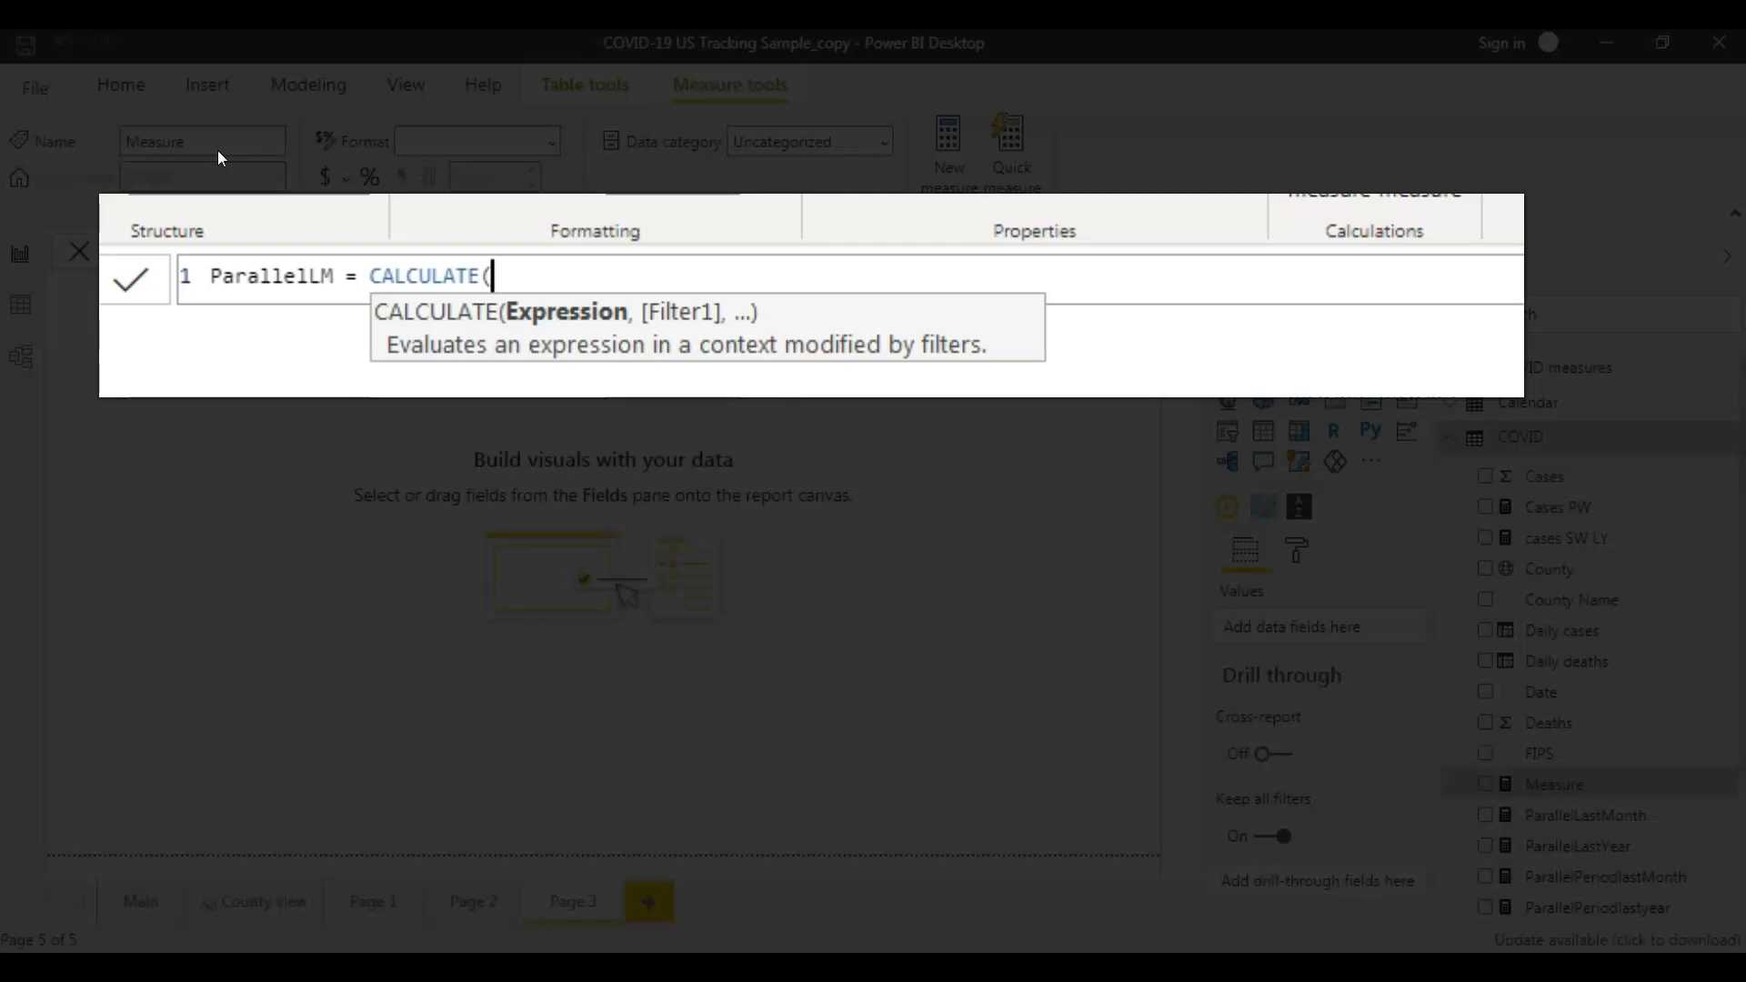
text(sum)
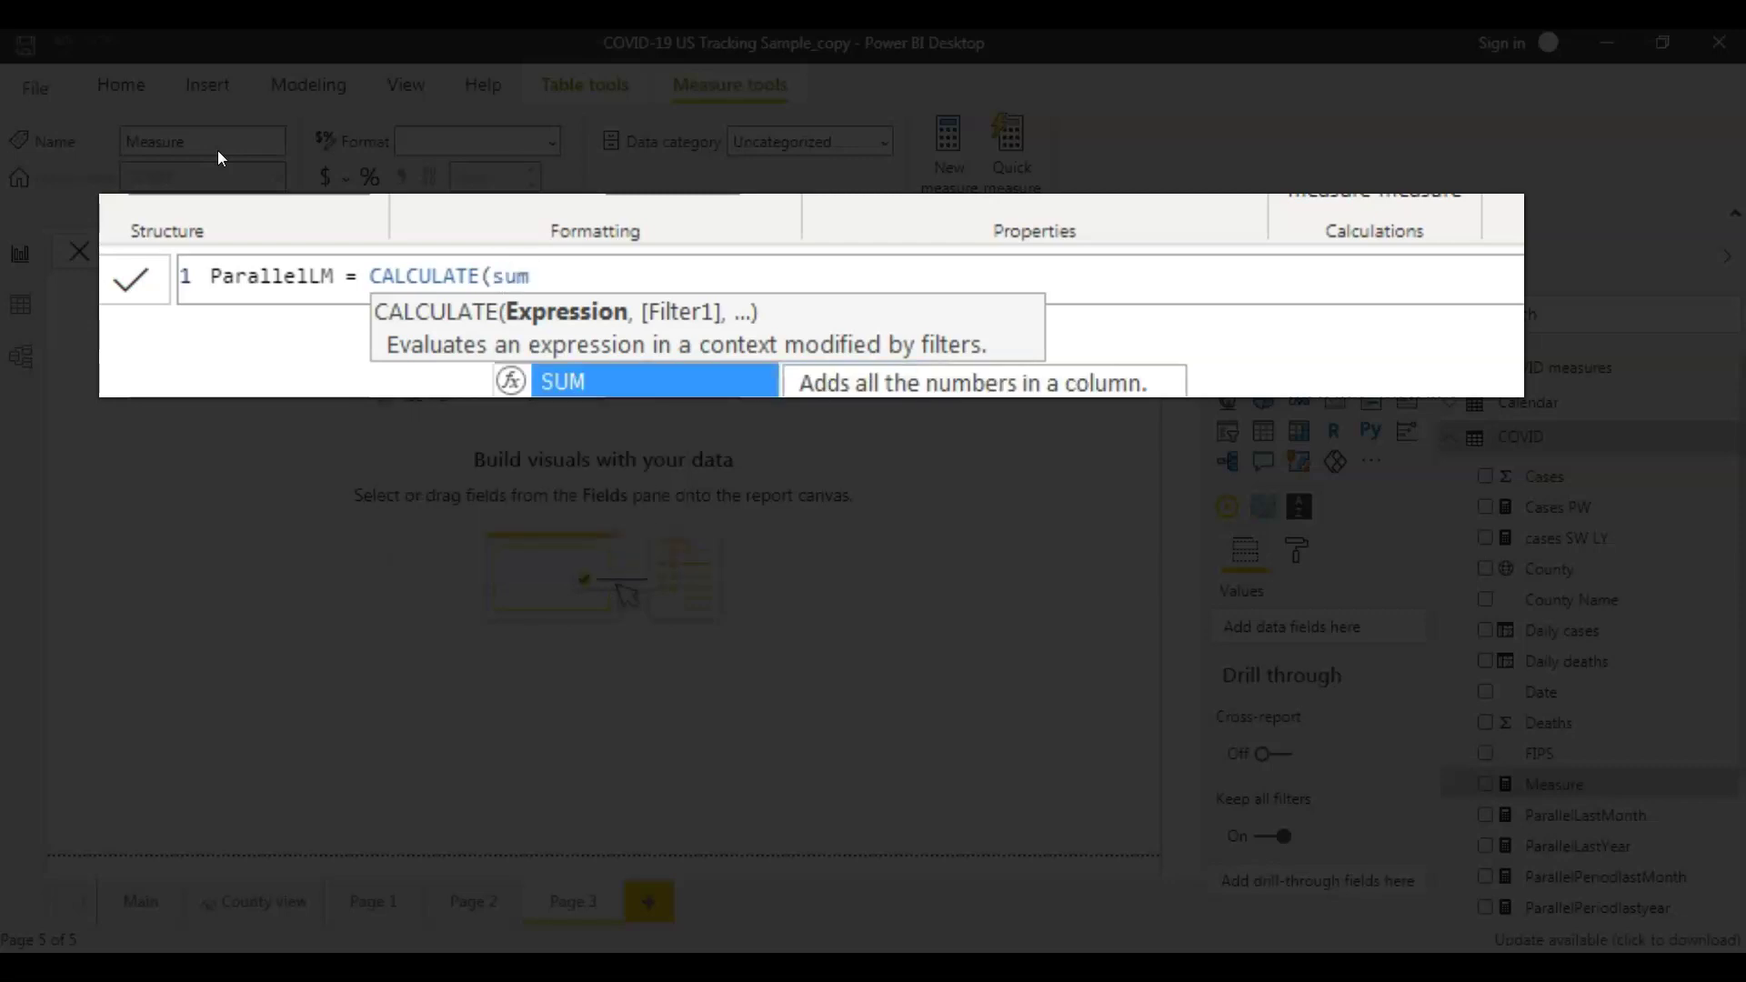
key(Tab)
key(Down)
key(Down)
key(Down)
key(Down)
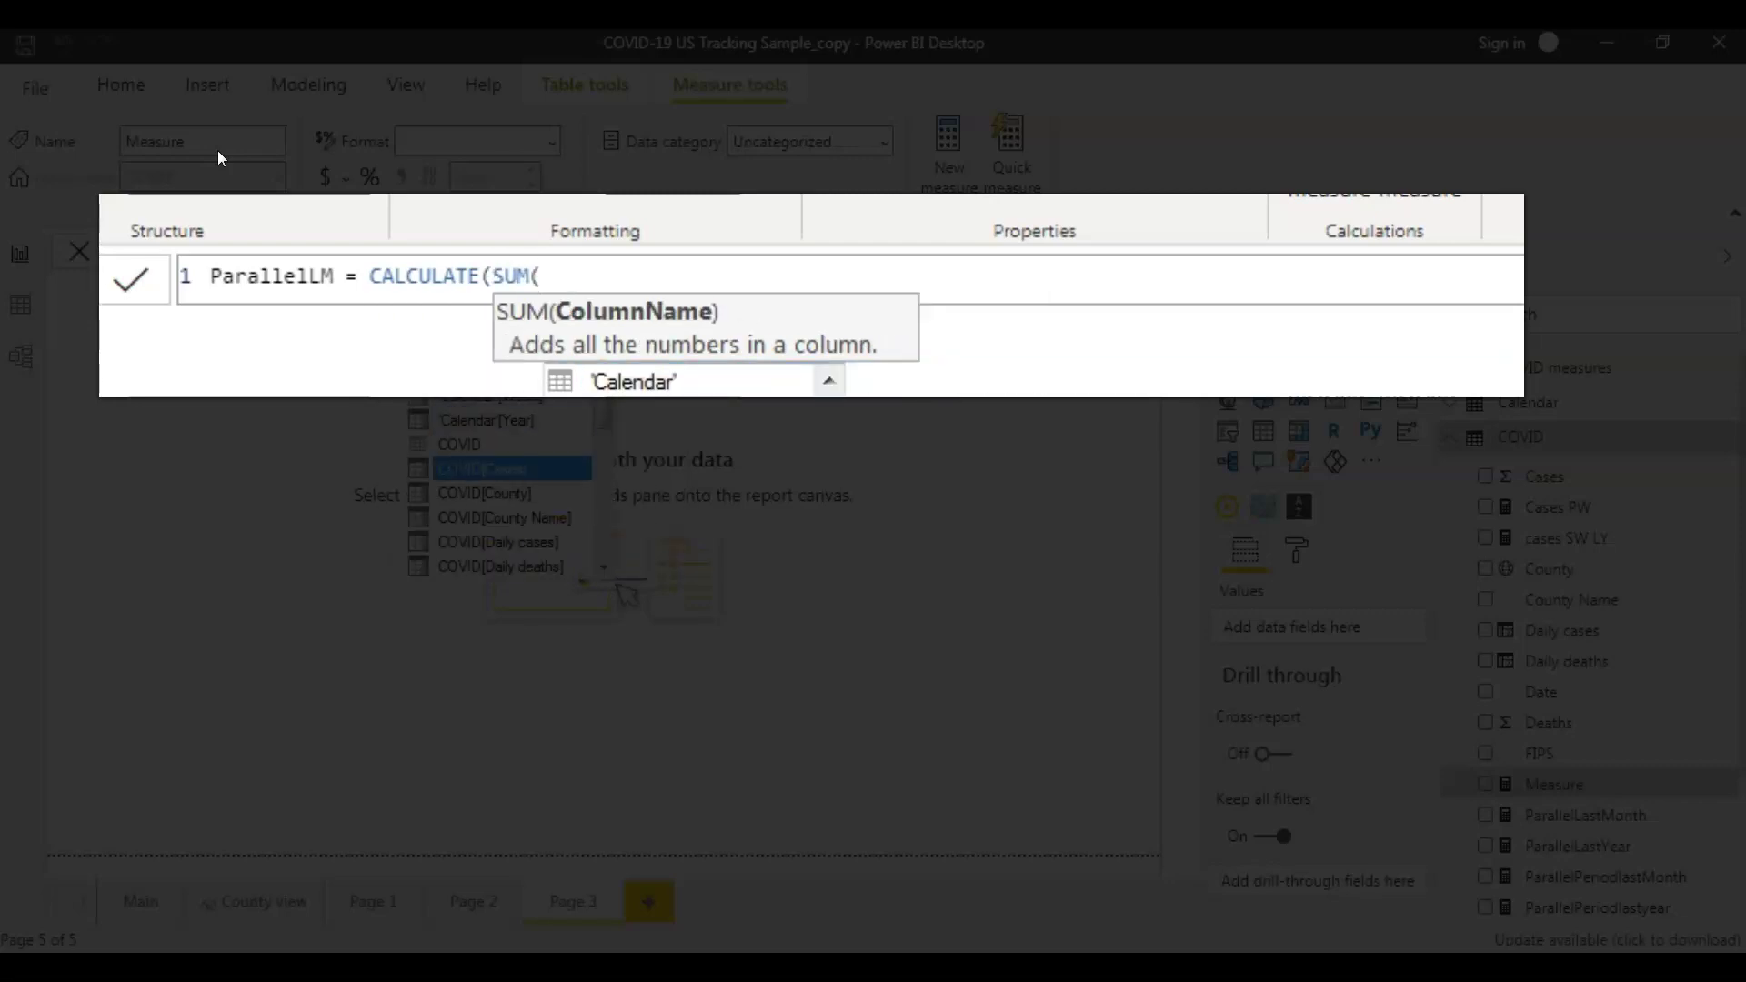
key(Tab)
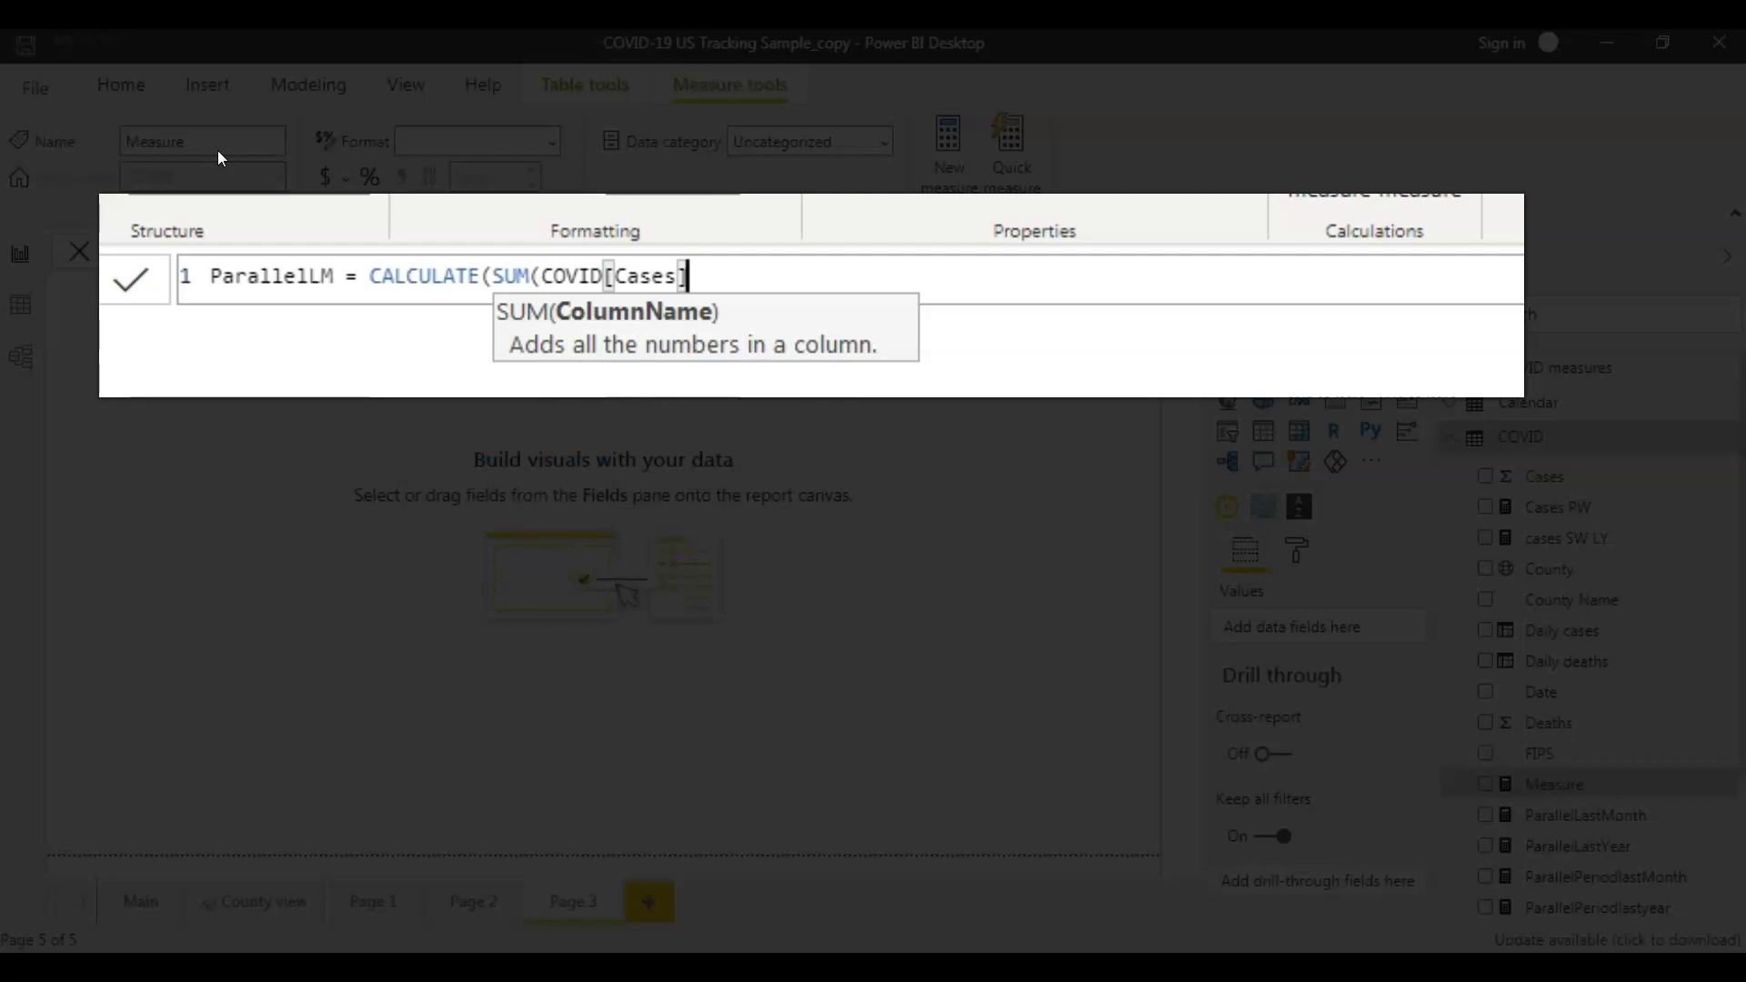
text(),)
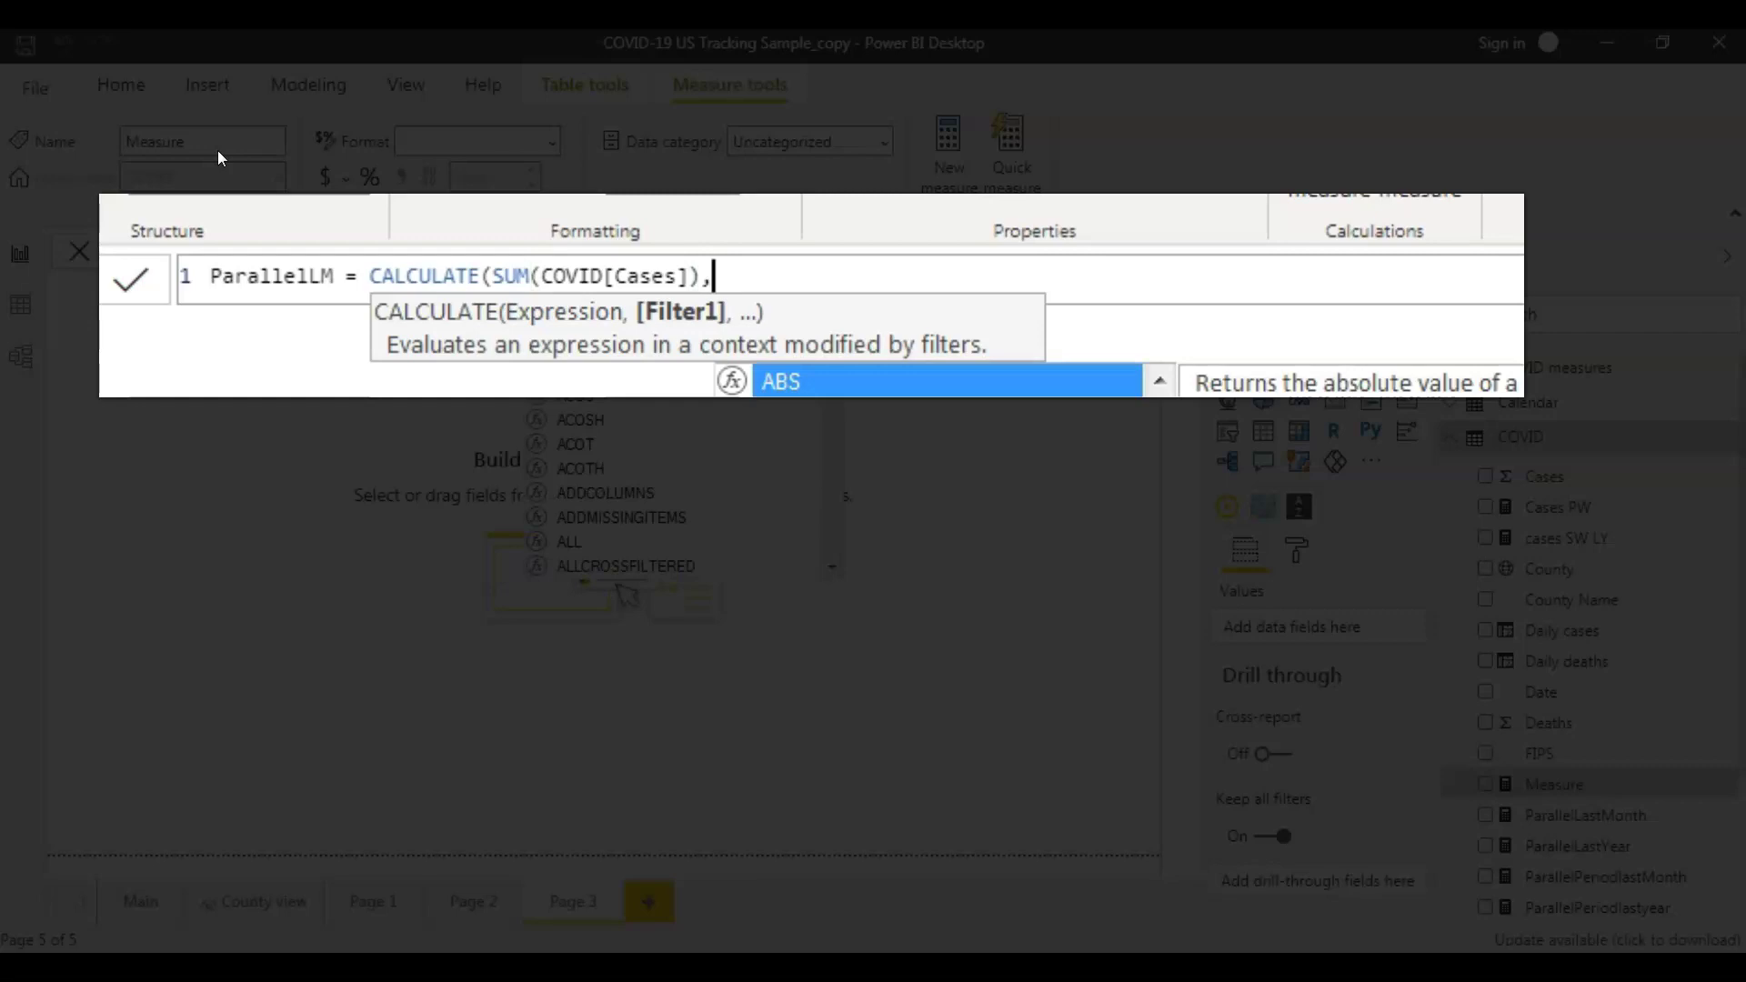
- Add PARALLELPERIOD as the CALCULATE filter, with 'Calendar'[Date] as its dates argument
text(par)
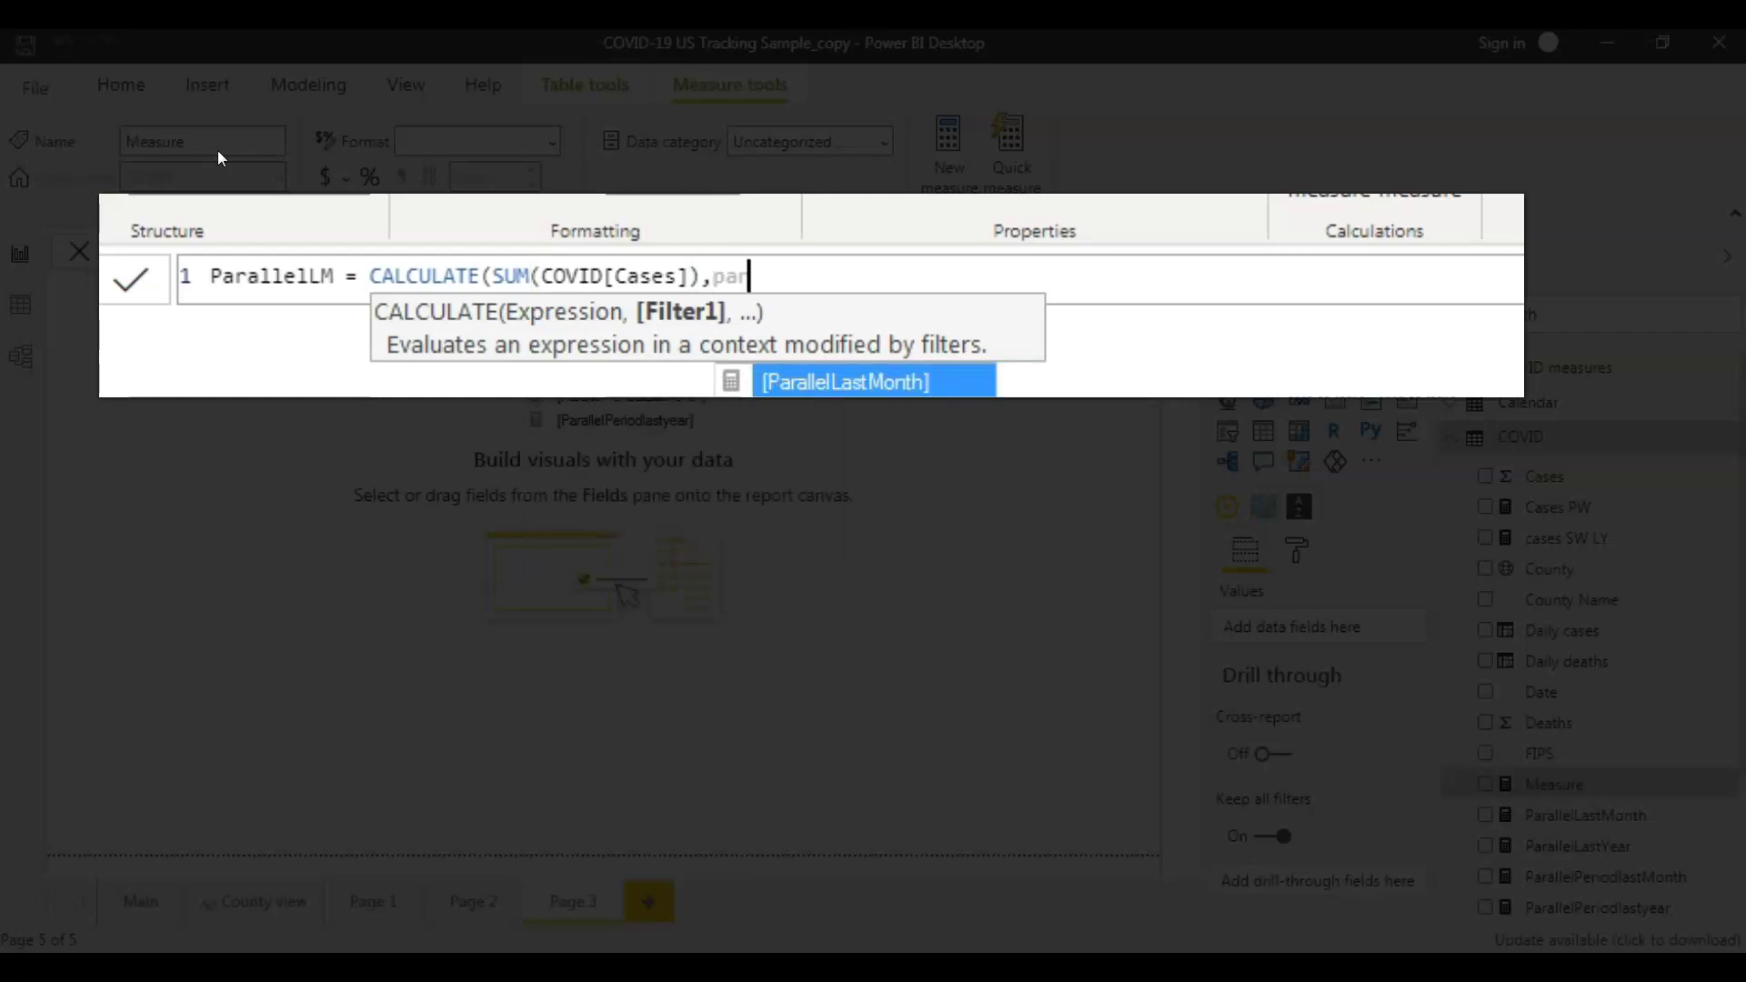
text(al)
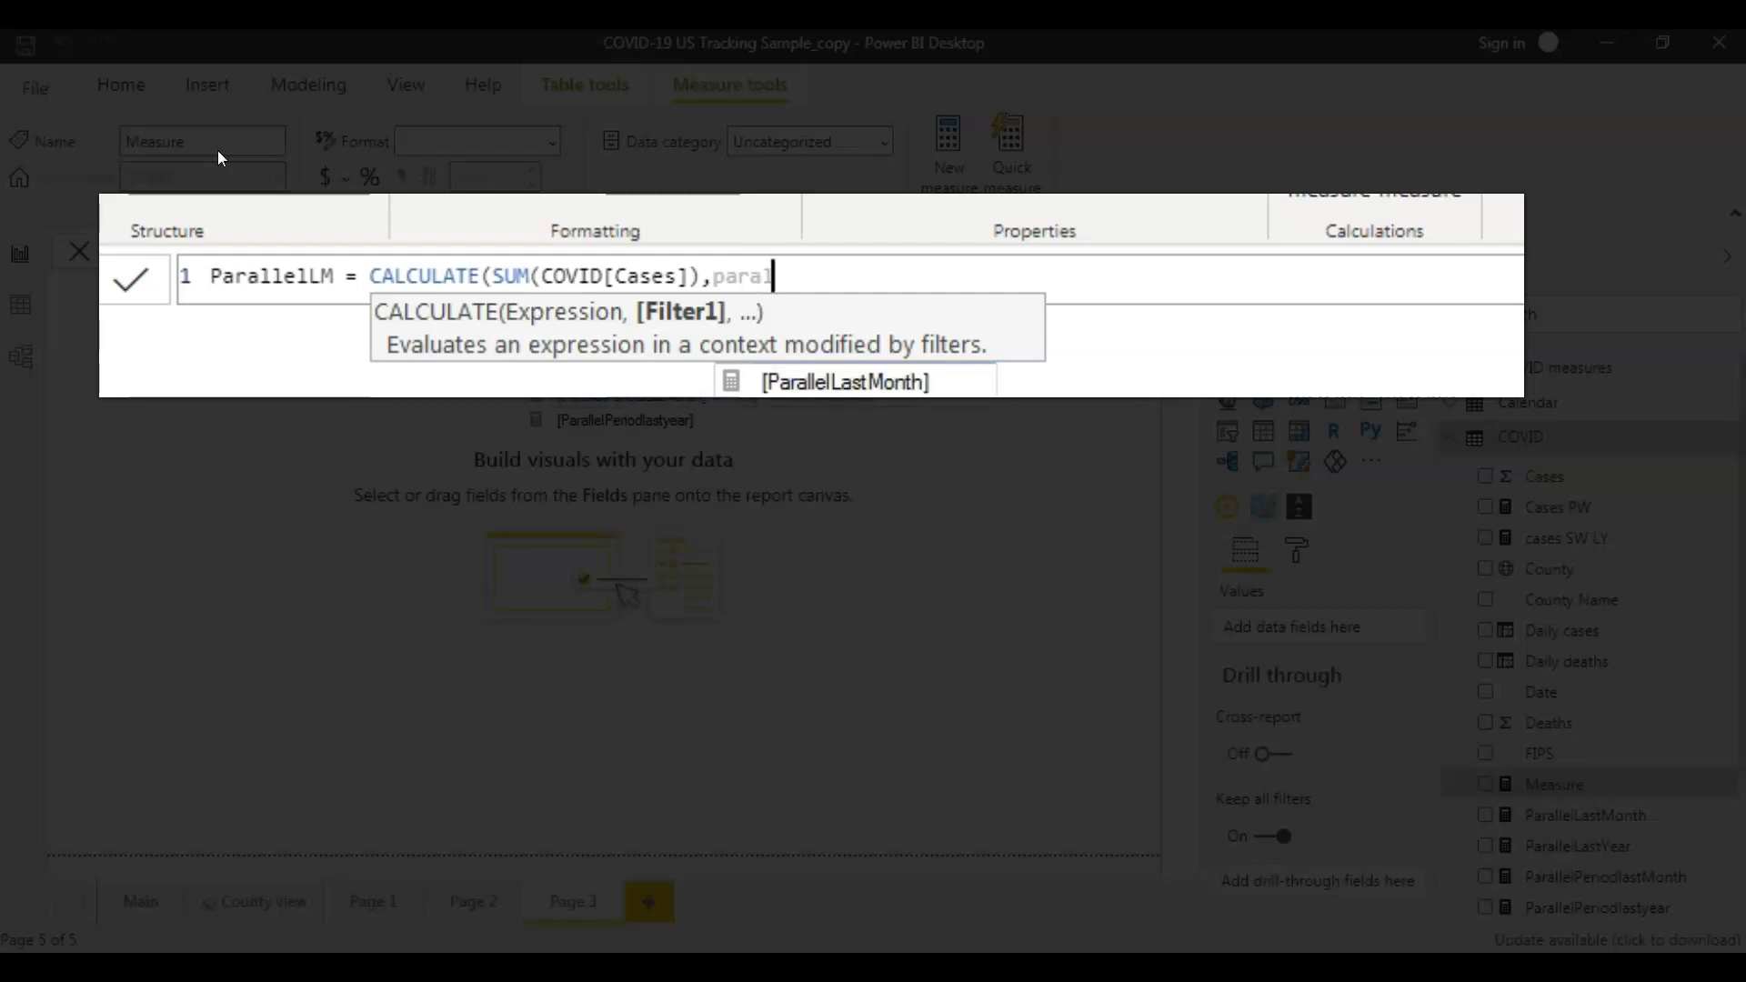
key(Tab)
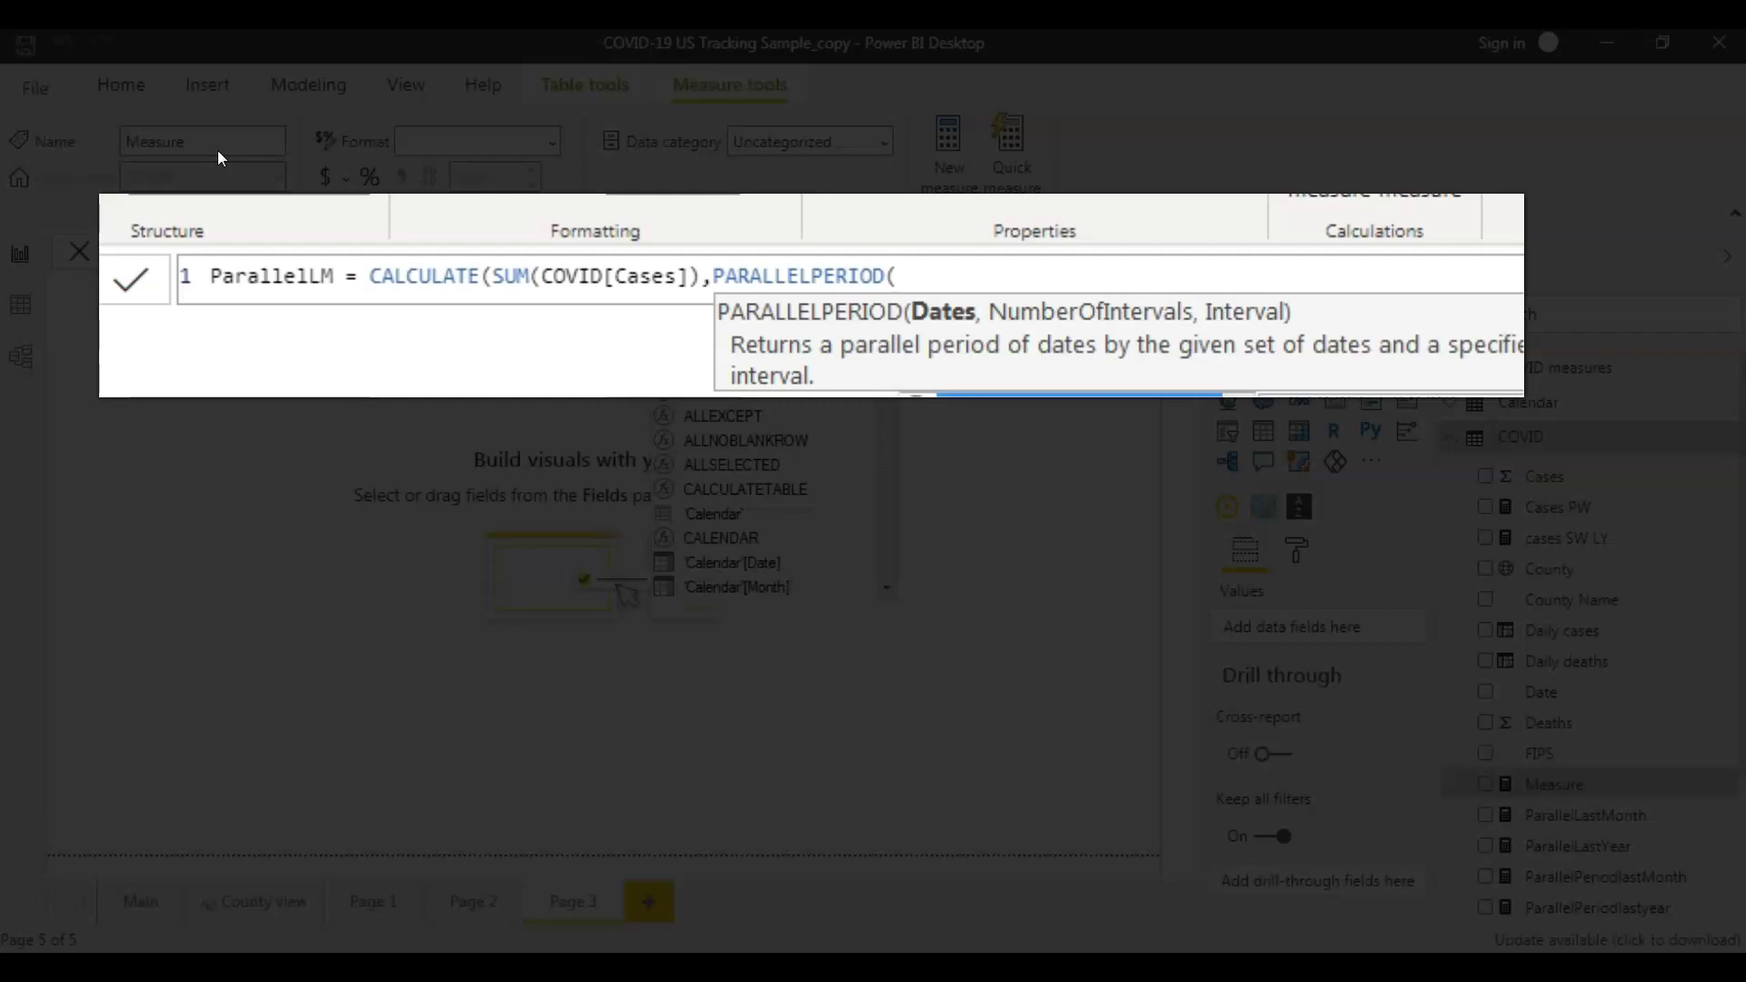
key(Down)
key(Down)
key(Down)
key(Down)
key(Down)
key(Down)
key(Down)
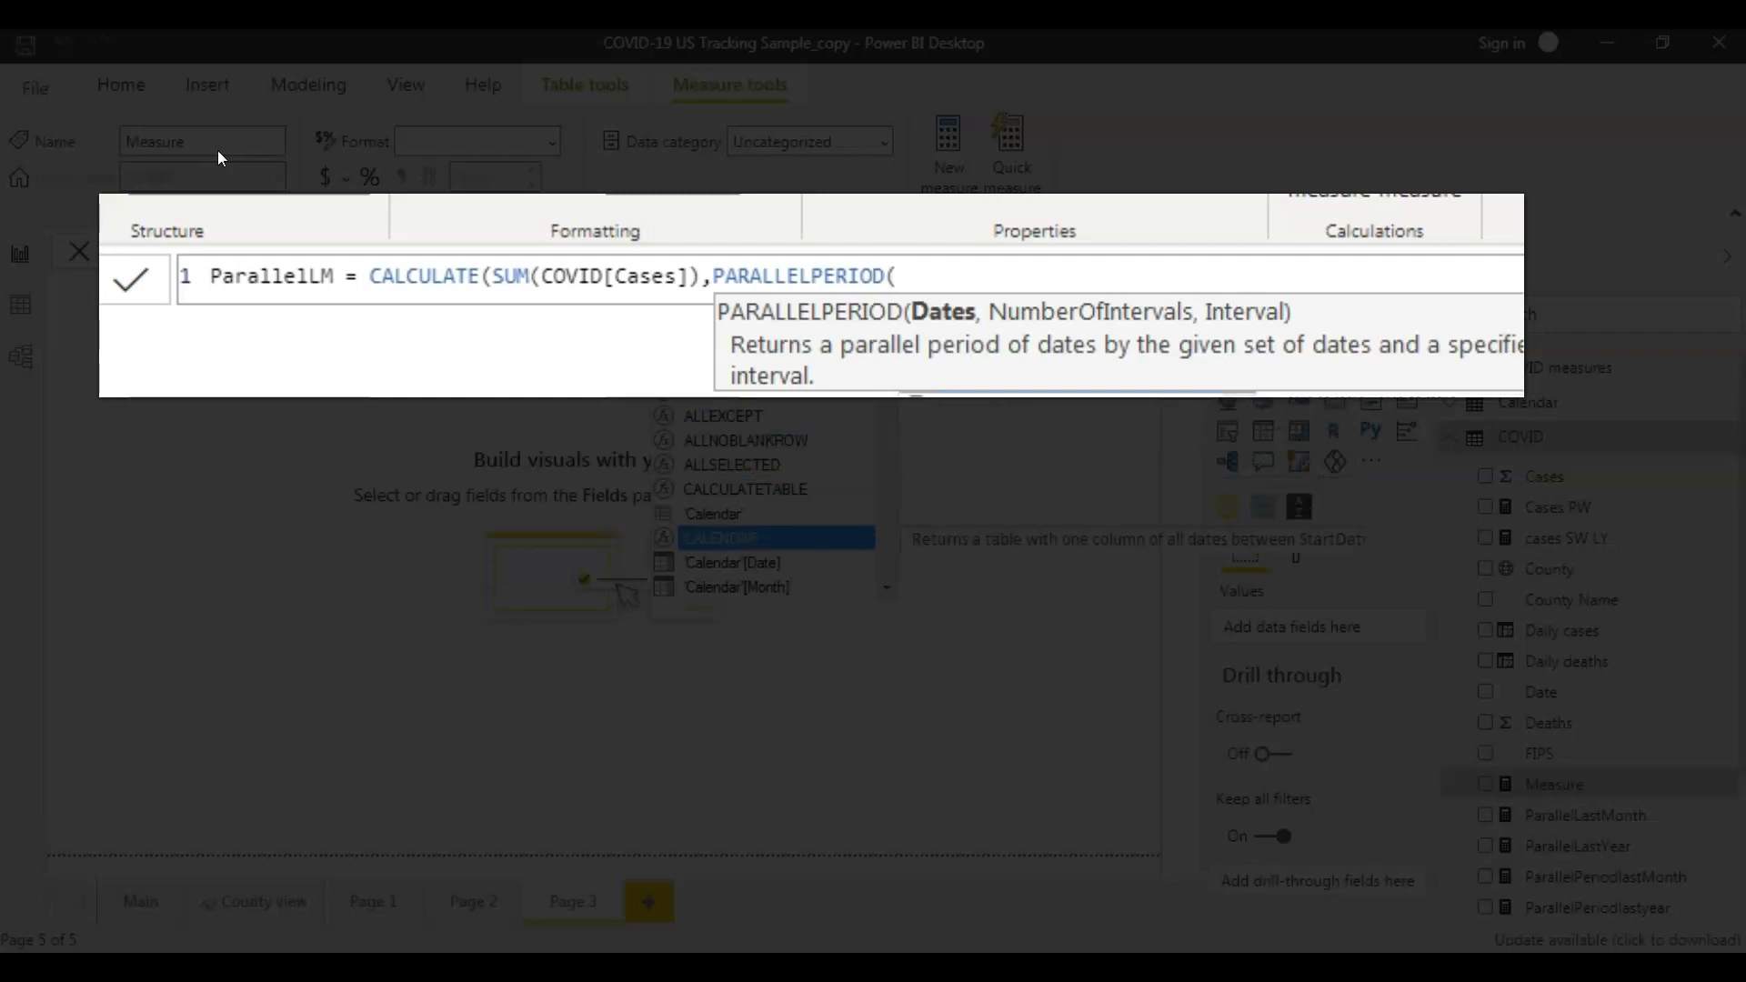
key(Tab)
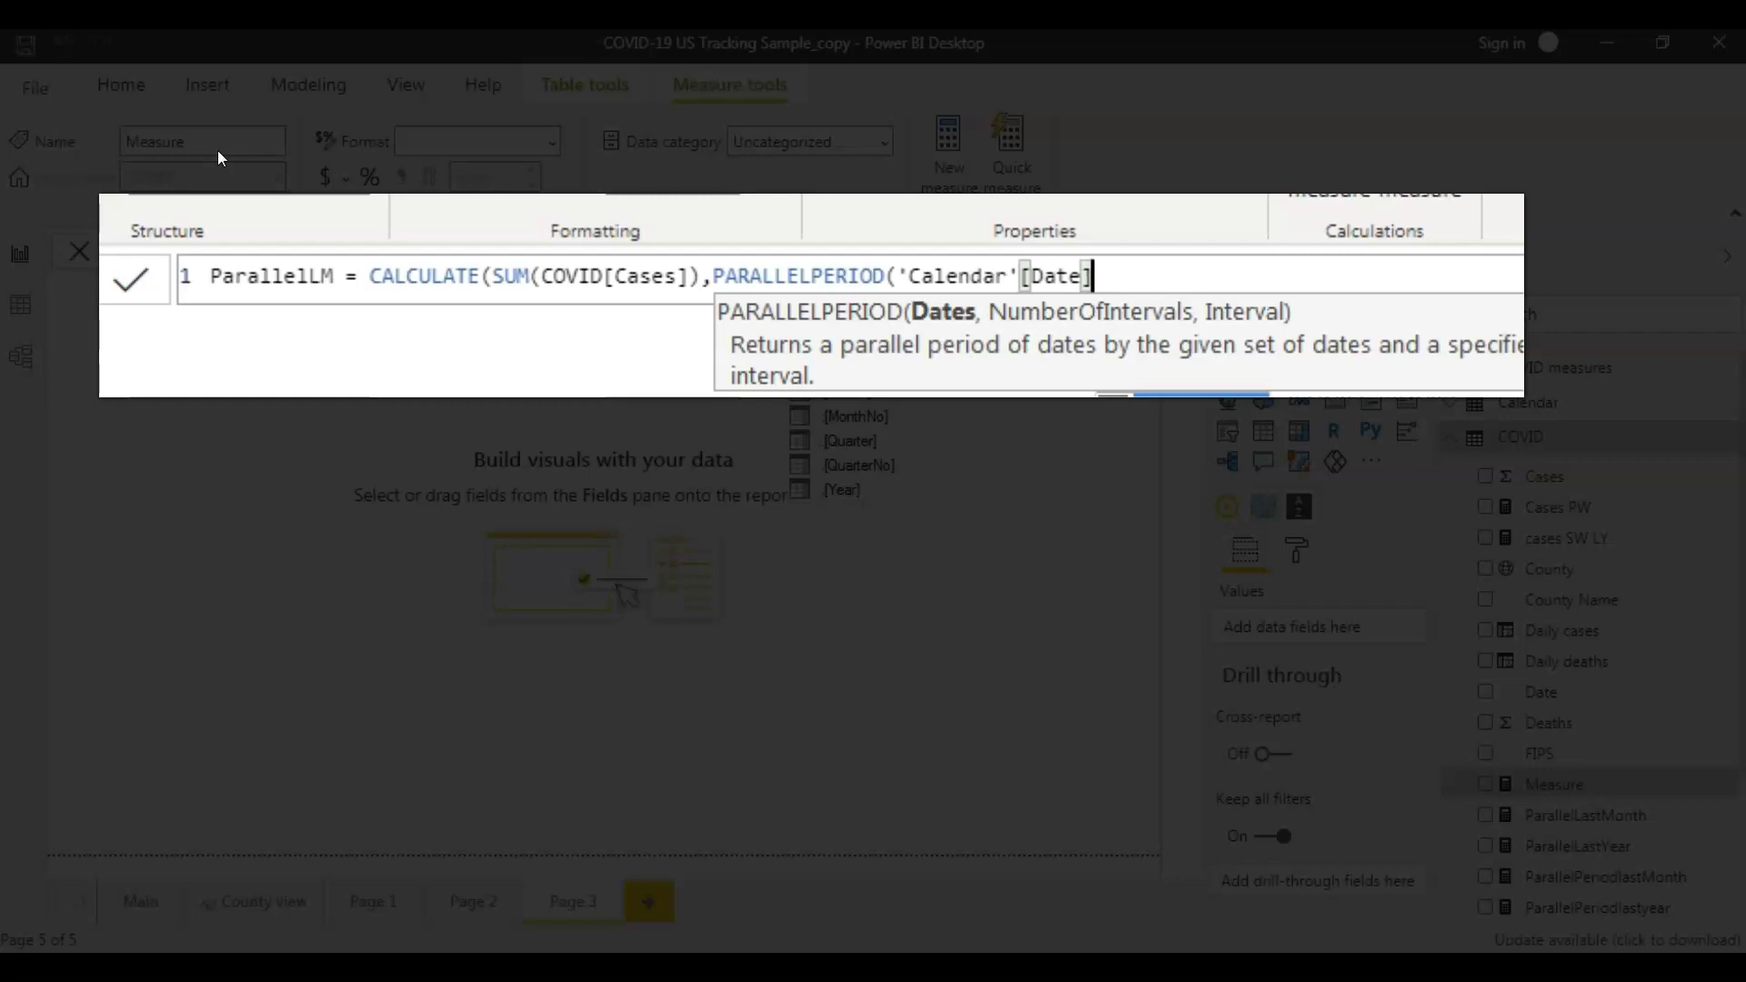
- Set the PARALLELPERIOD offset to -1 and the interval to MONTH, then close the brackets and commit the ParallelLM measure
text(,-1,)
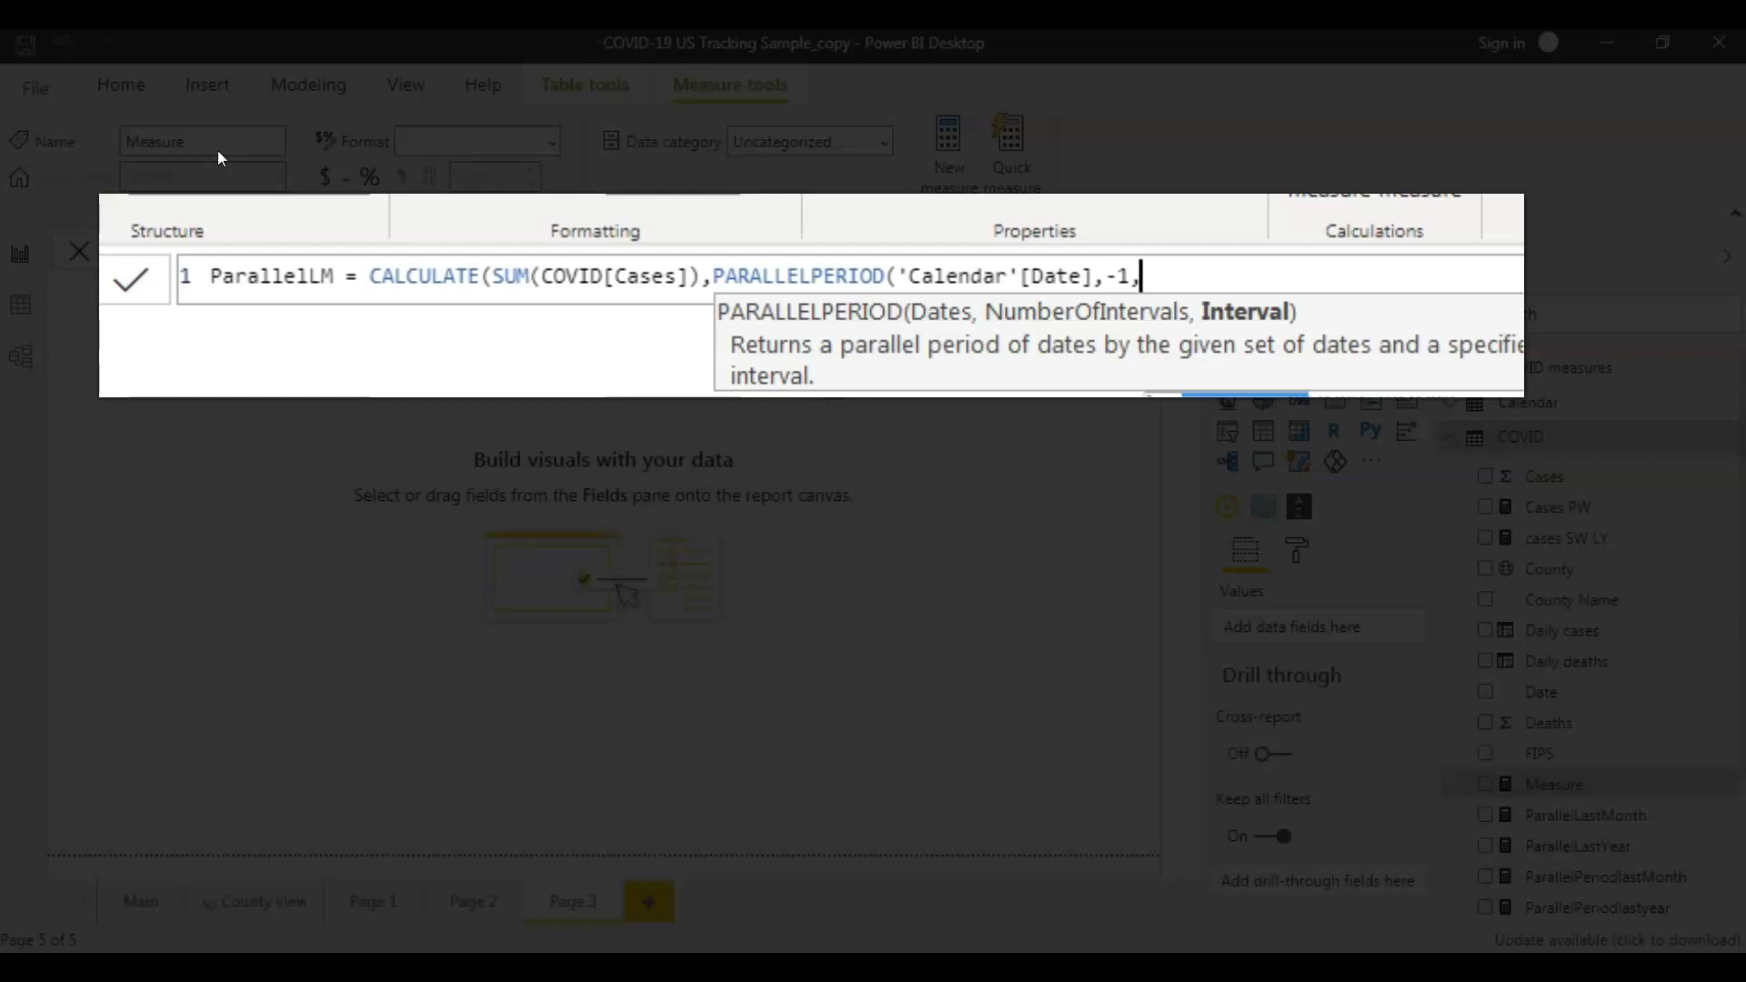
text(MONTH)
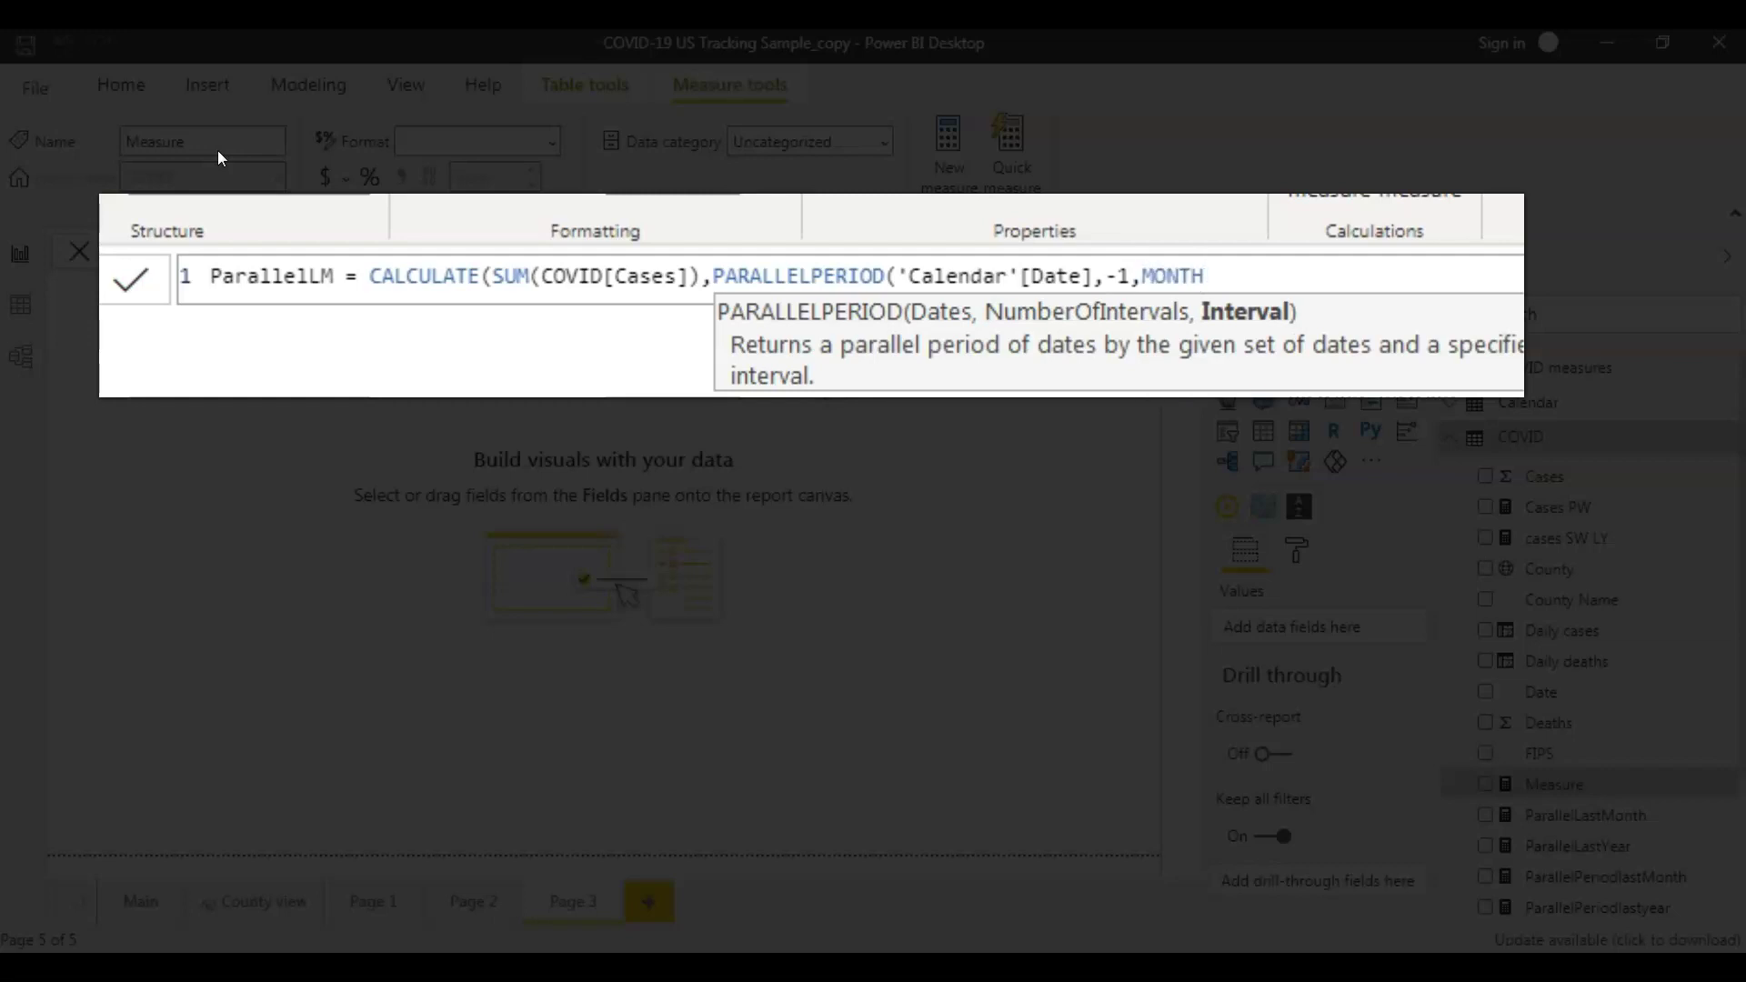
text()))
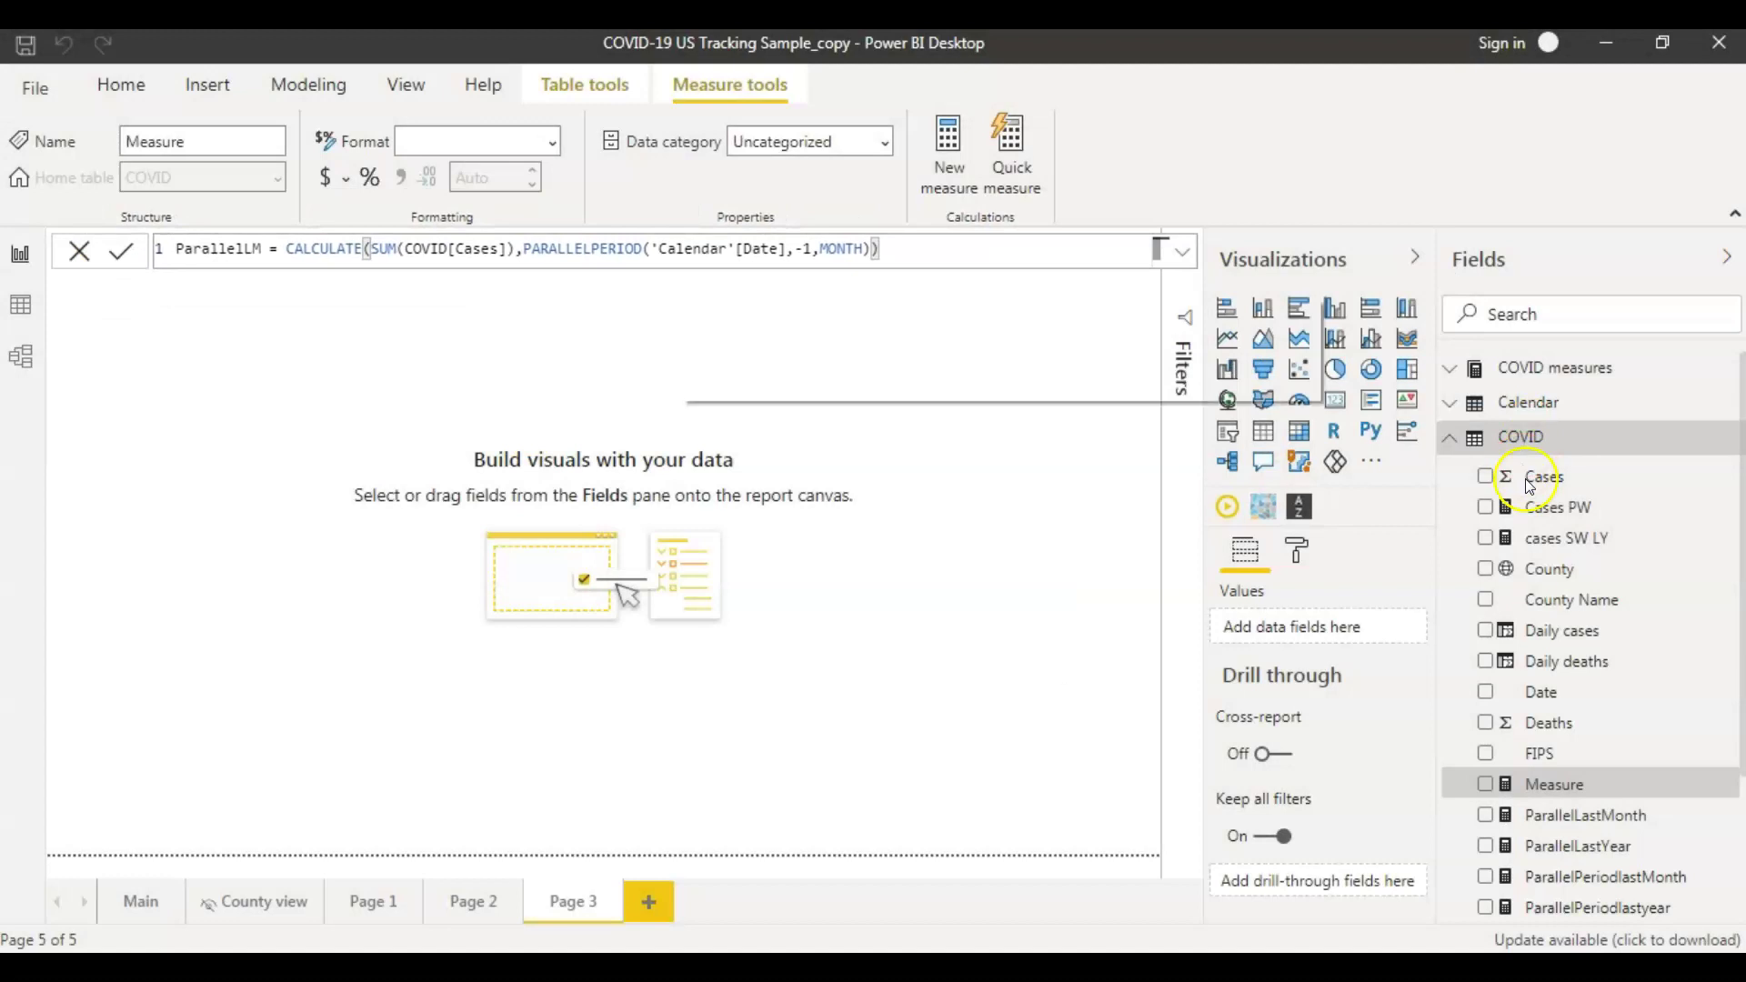
key(Return)
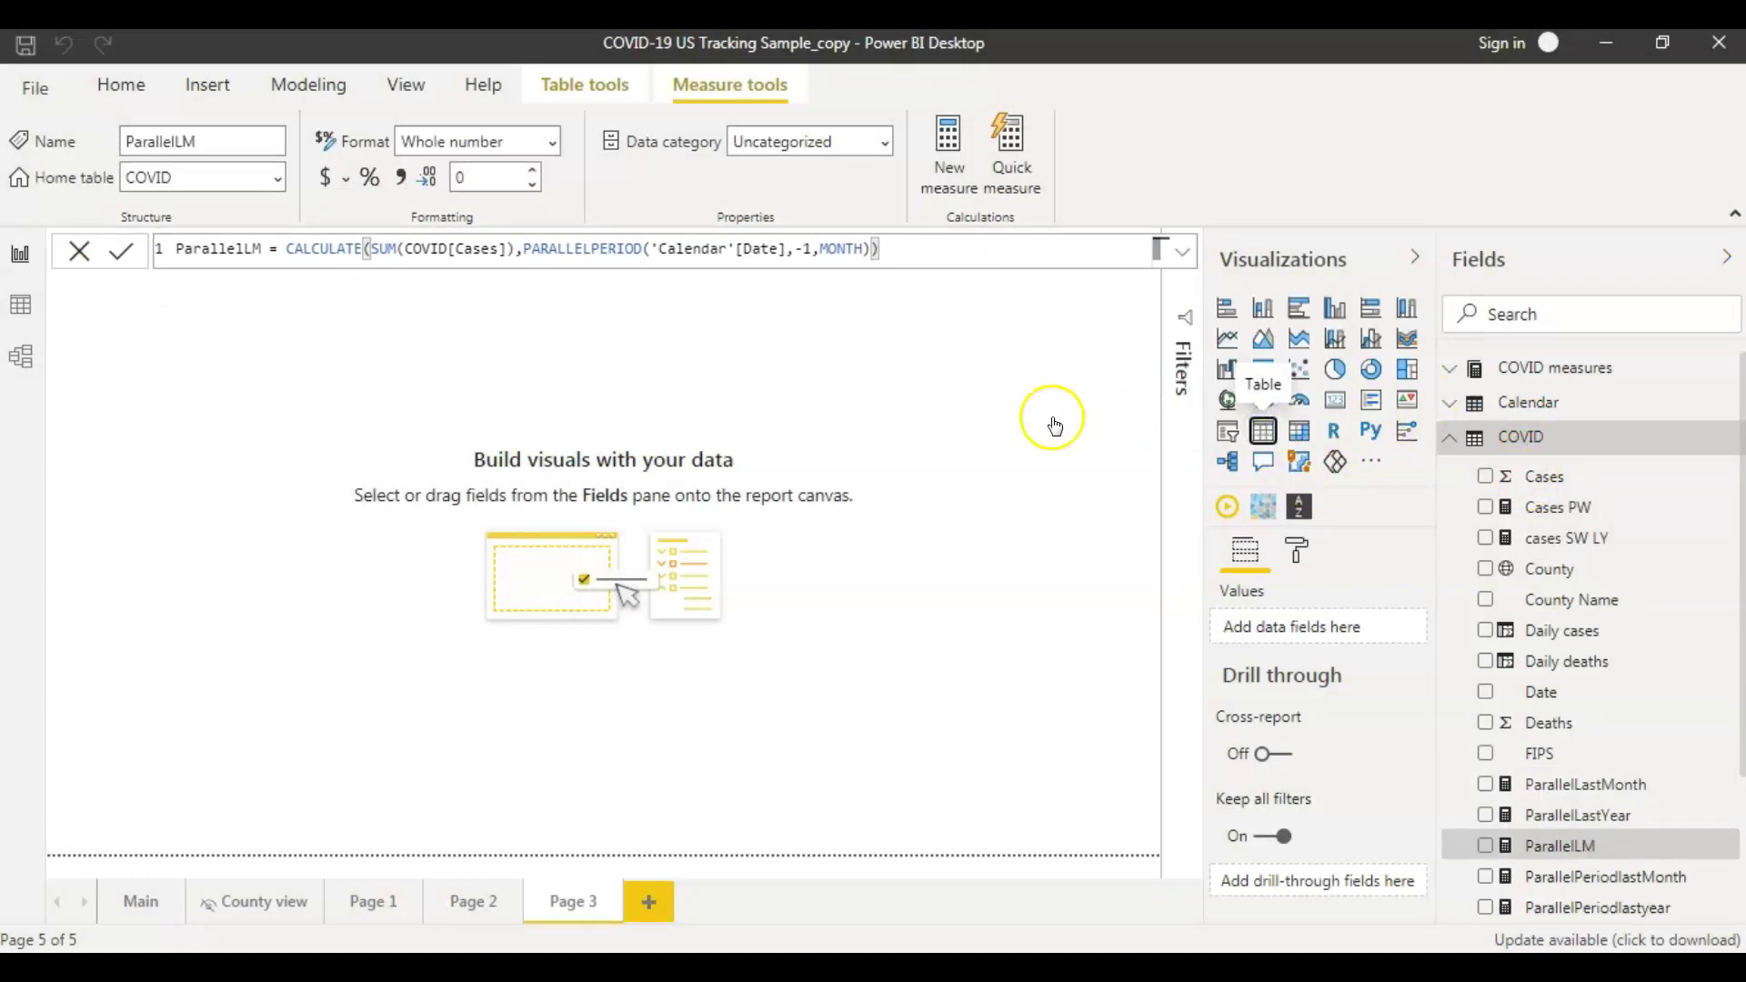
- Place an empty table visual at the upper middle of the page and add a slicer on the Calendar date hierarchy's Year beside it
drag(168, 268, 594, 327)
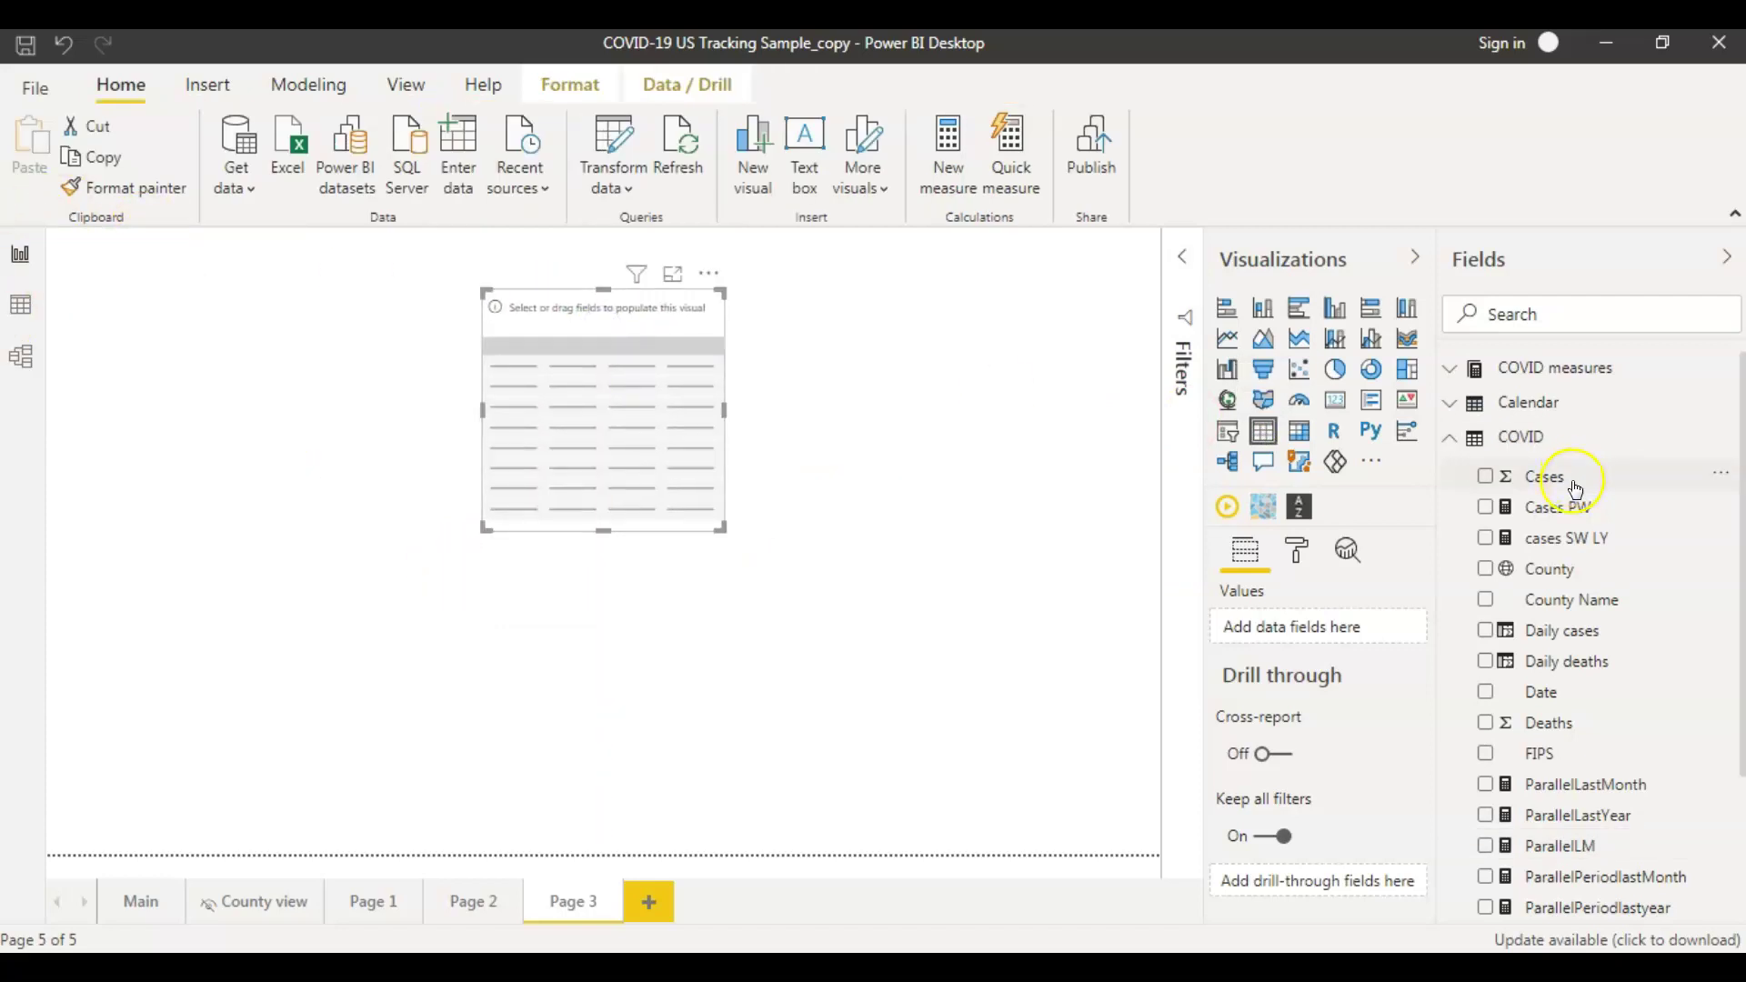
click(1448, 403)
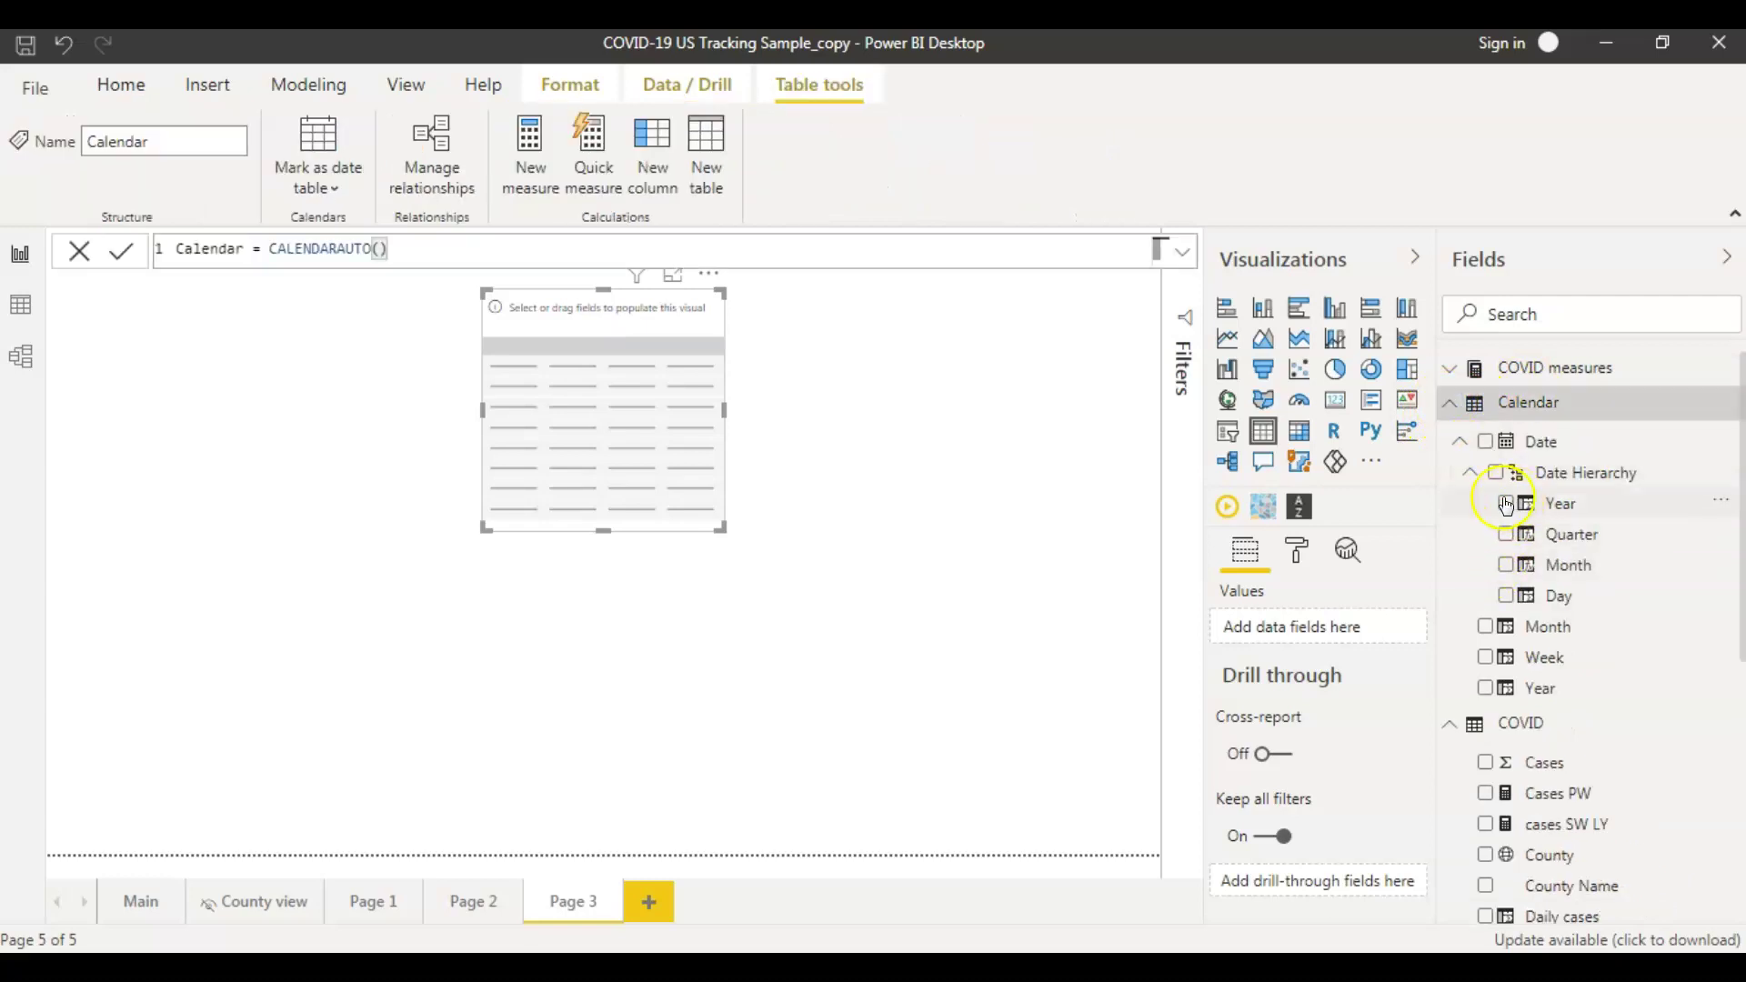
drag(1564, 507, 178, 369)
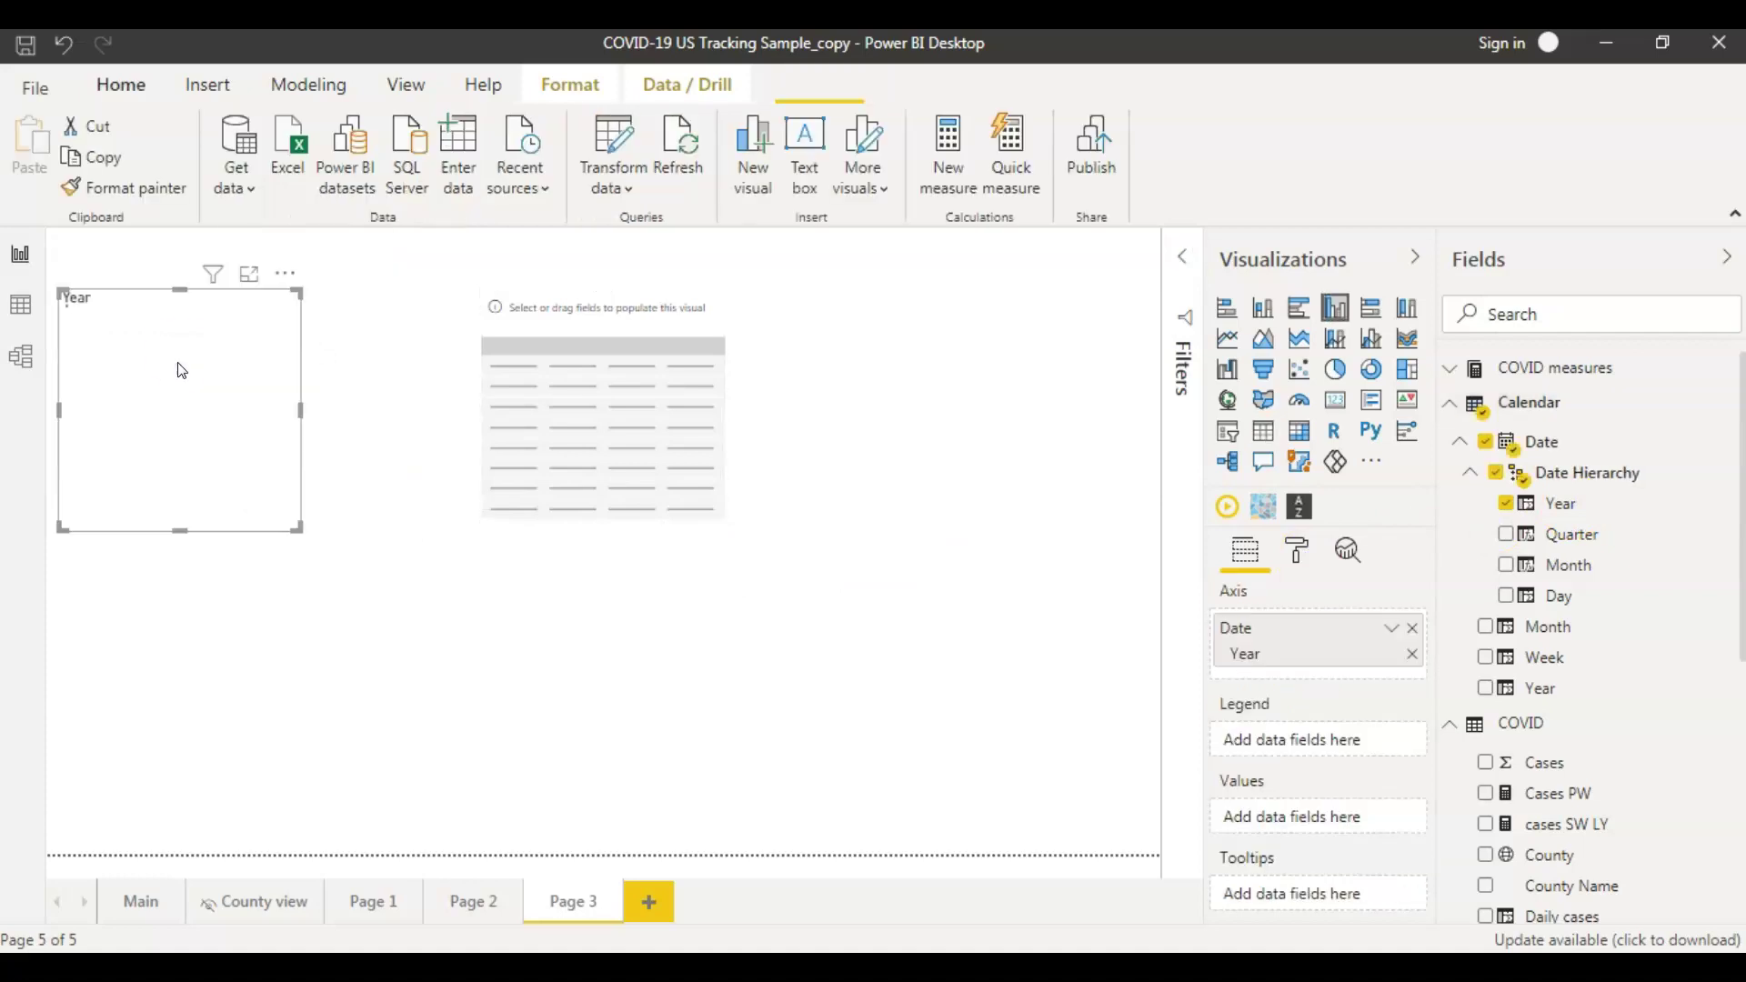
click(1259, 432)
click(1228, 431)
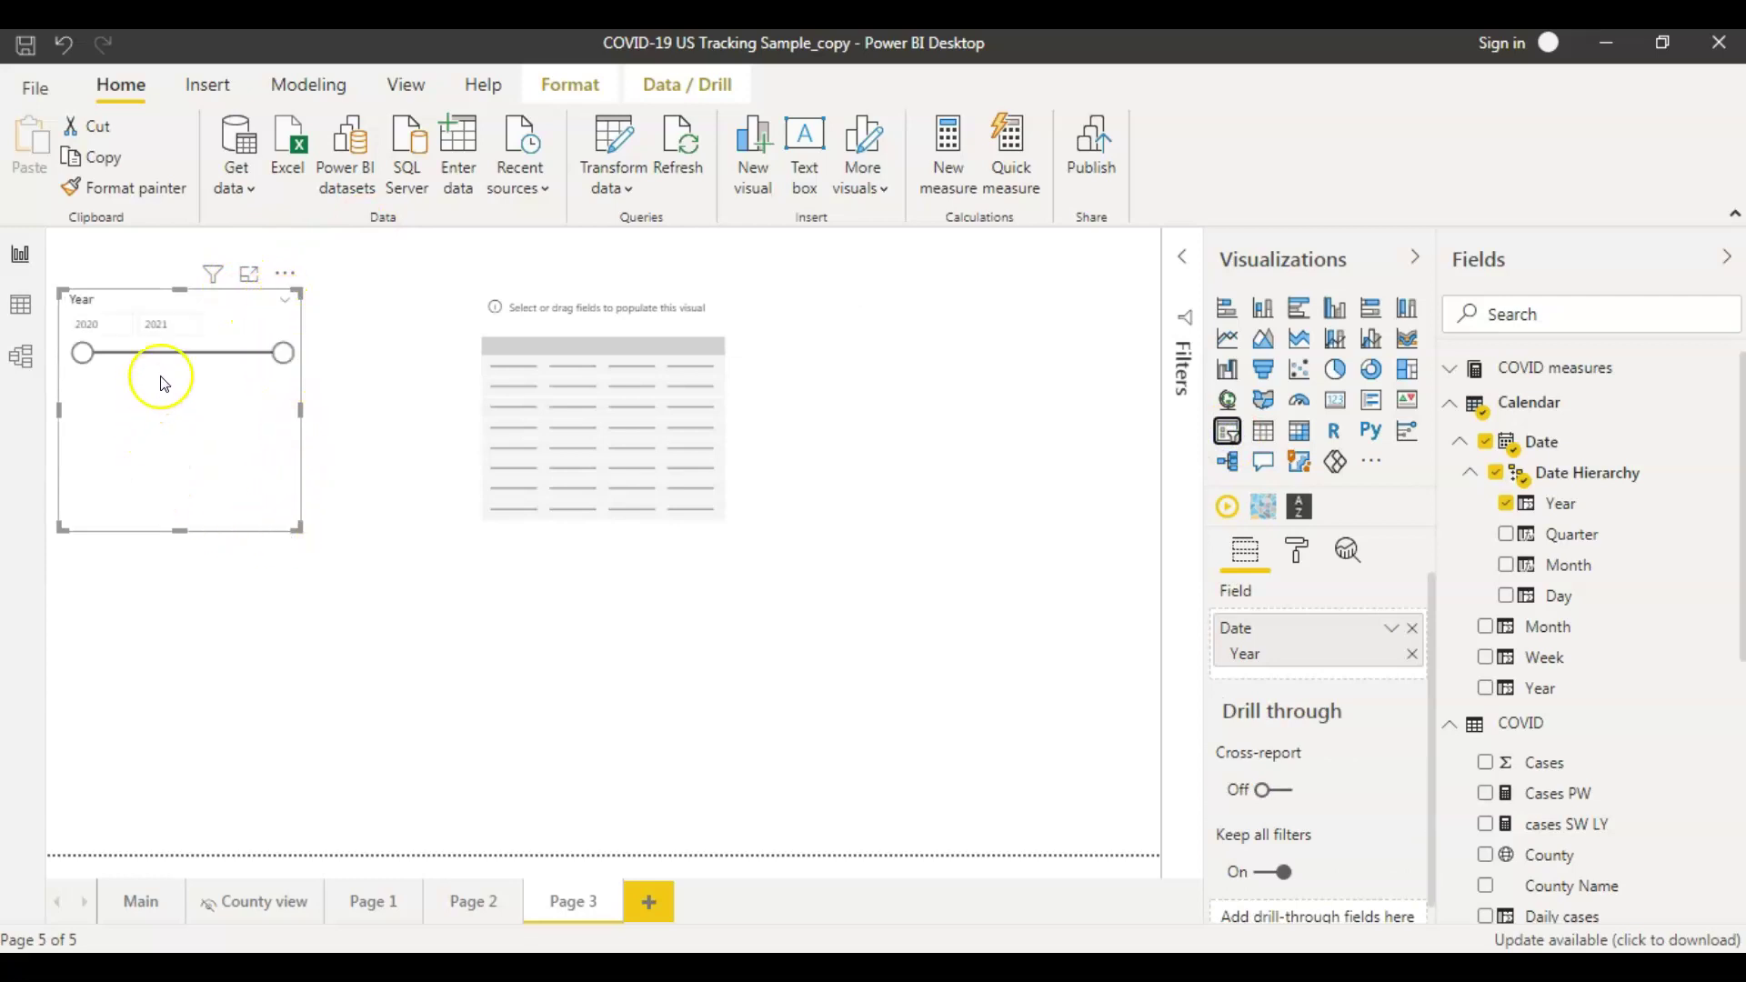
- Change the Year slicer to the List style and shrink its frame to fit the year options
click(286, 303)
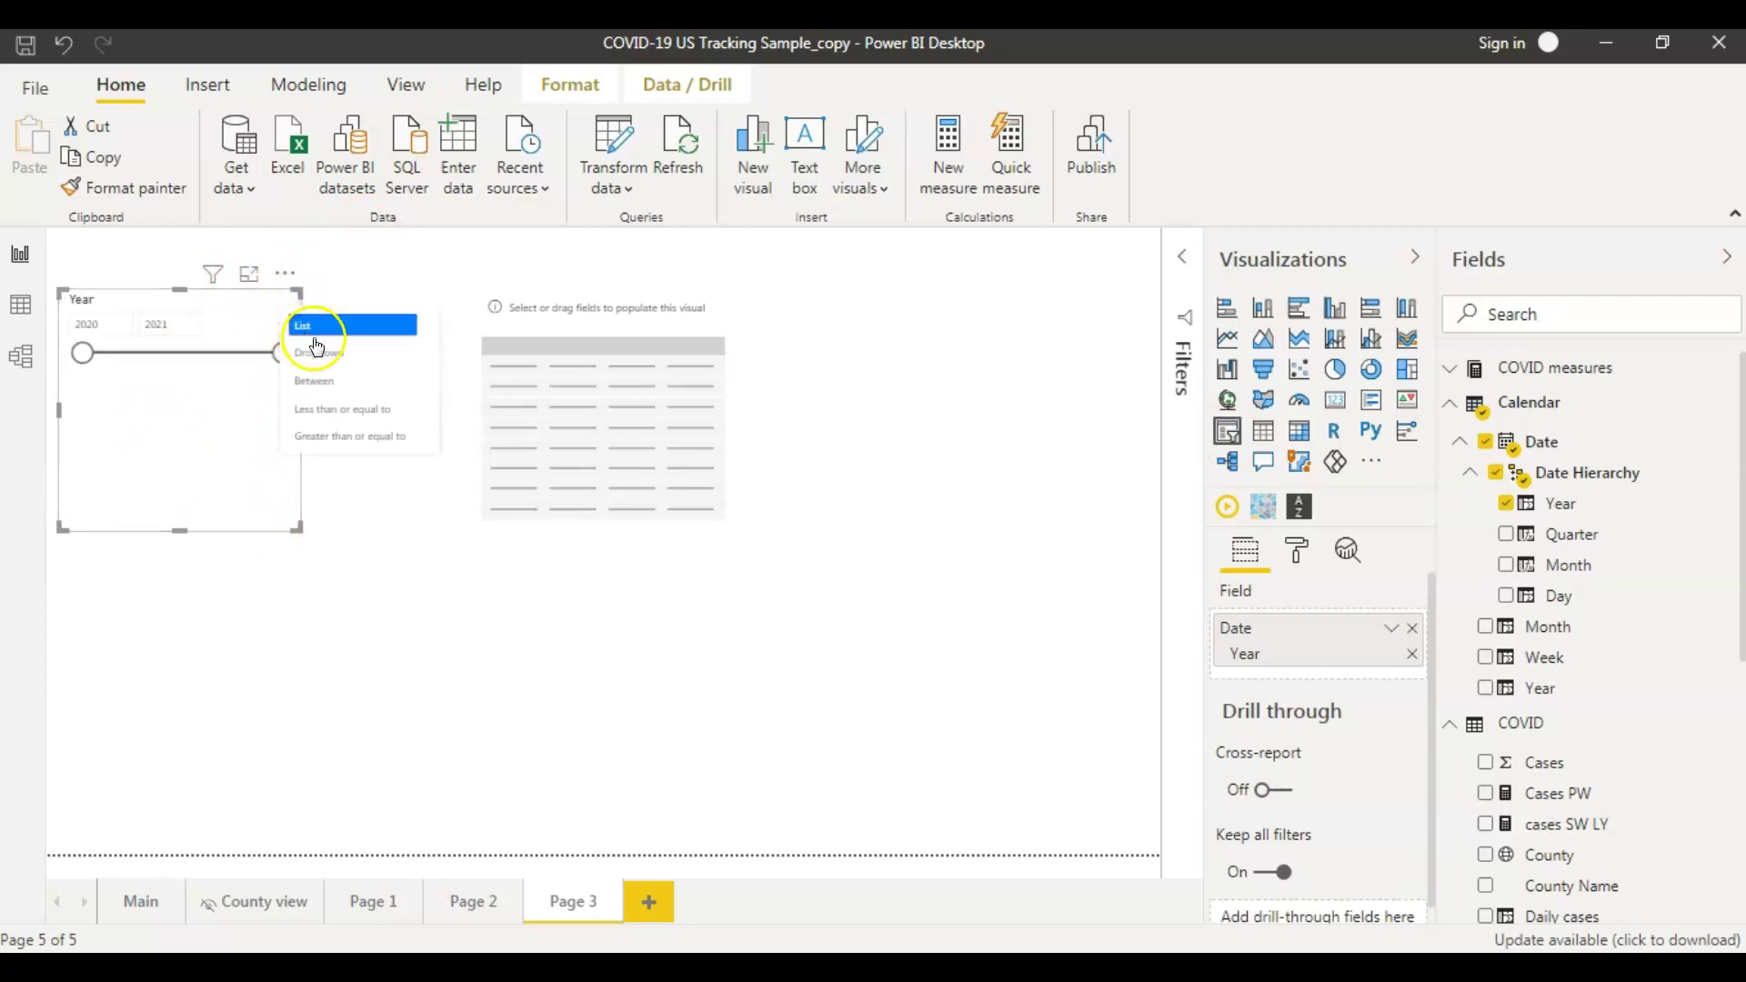
click(313, 326)
drag(296, 530, 240, 393)
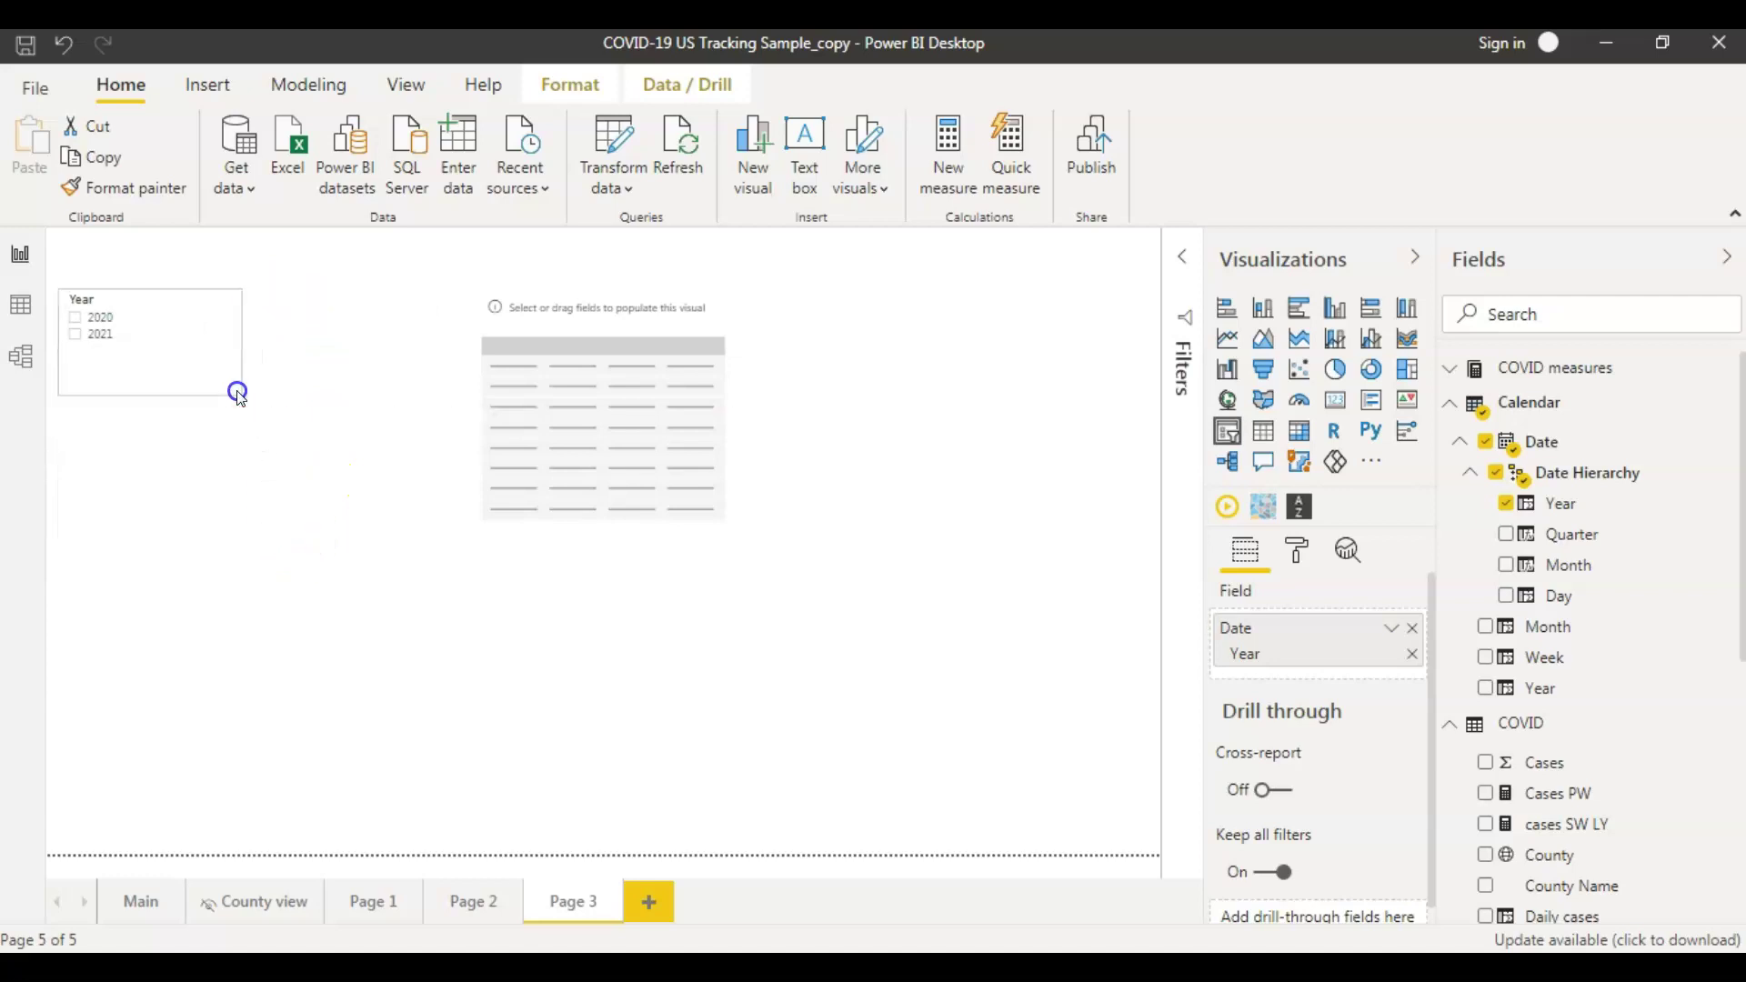
- Filter the page to 2021 with the Year slicer
click(566, 520)
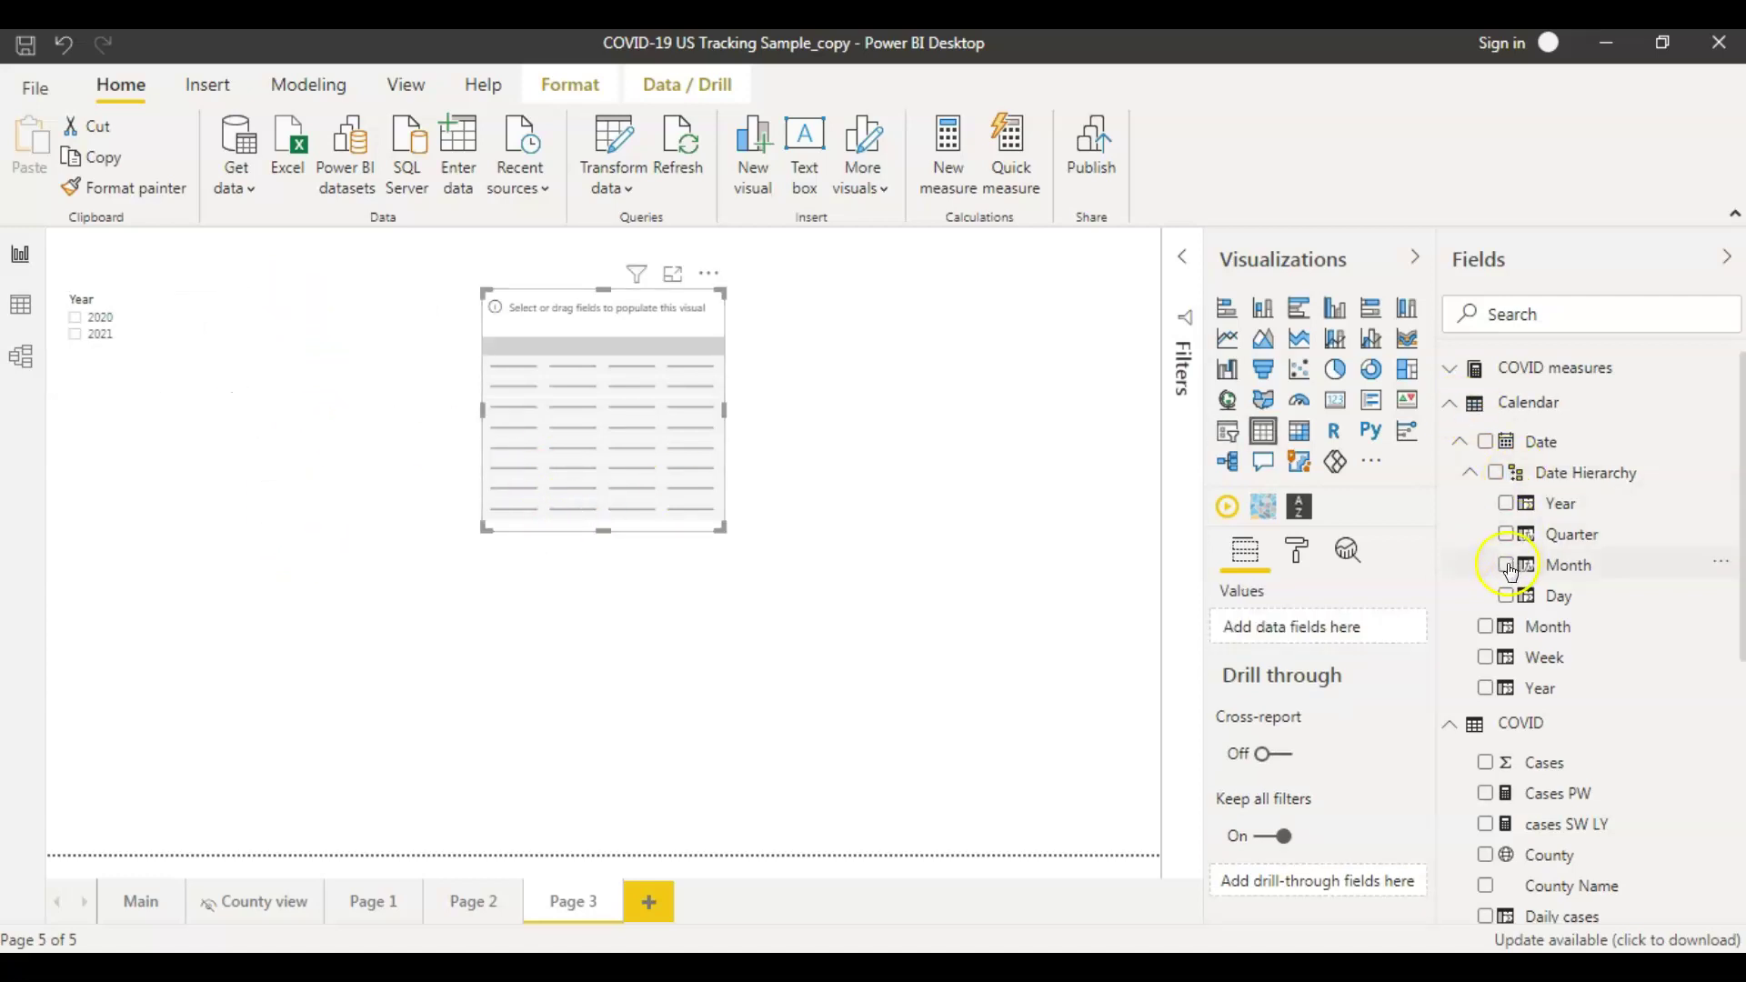
click(86, 338)
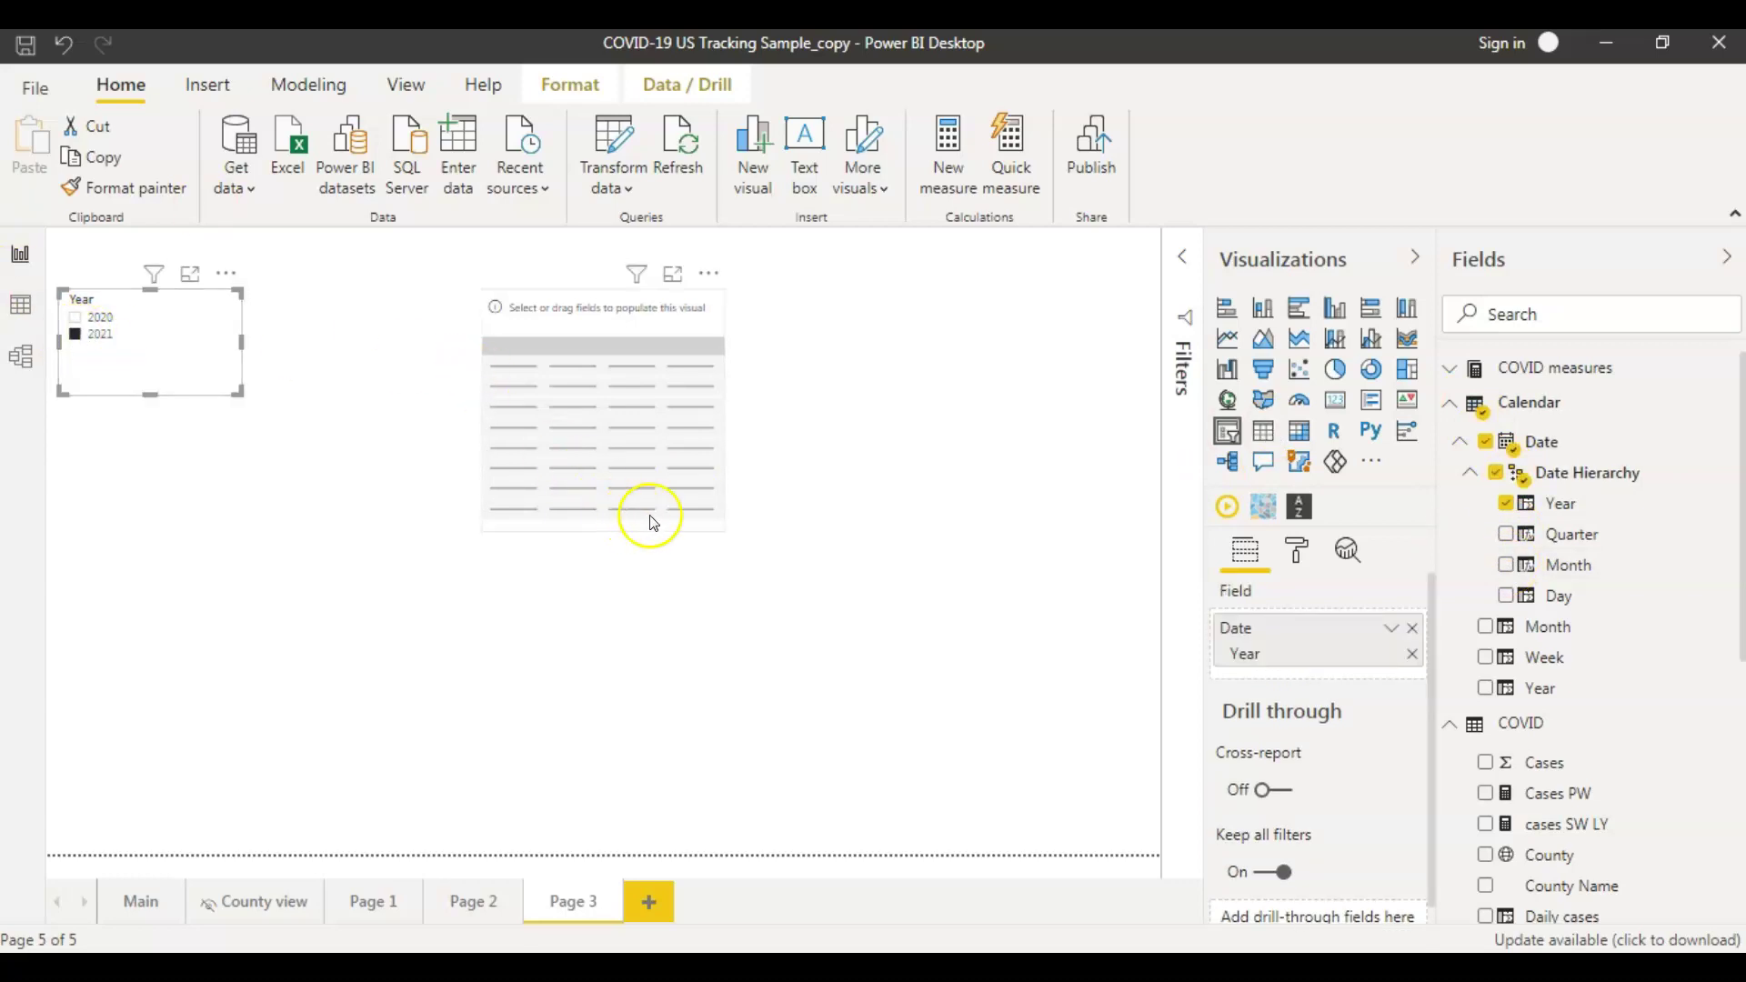
click(727, 506)
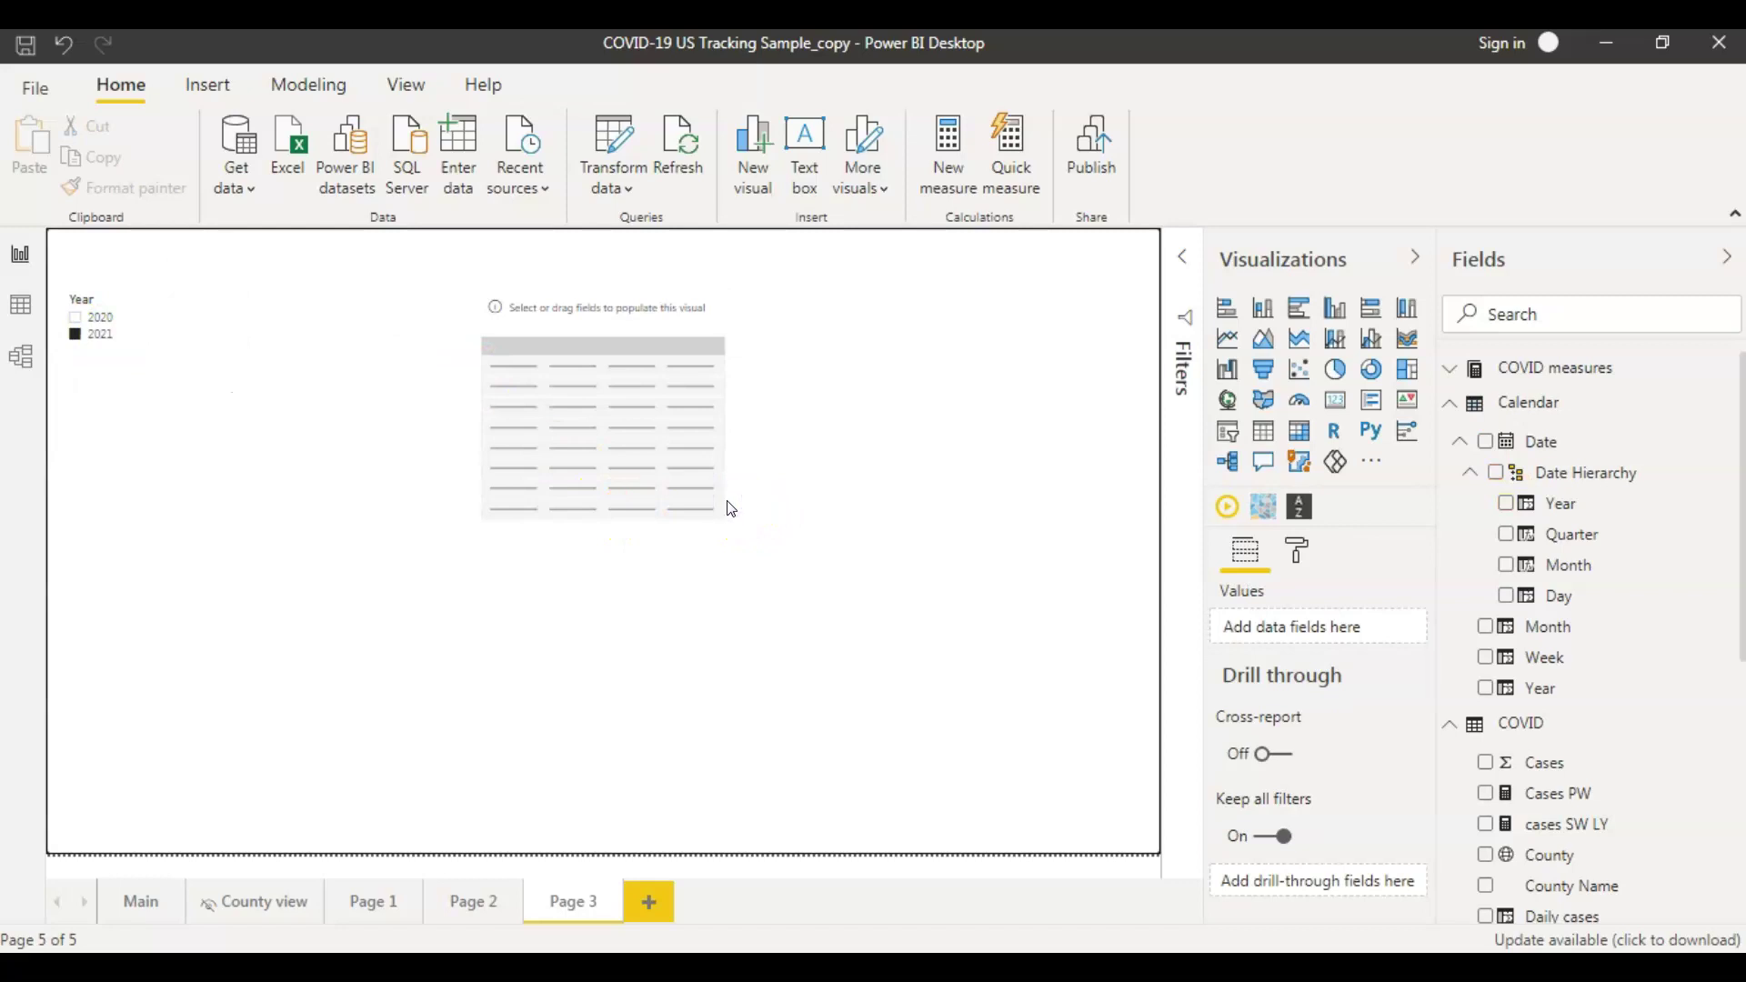
- Fill the table visual with Month from the Calendar date hierarchy, Cases and ParallelLM, and widen its frame
click(663, 525)
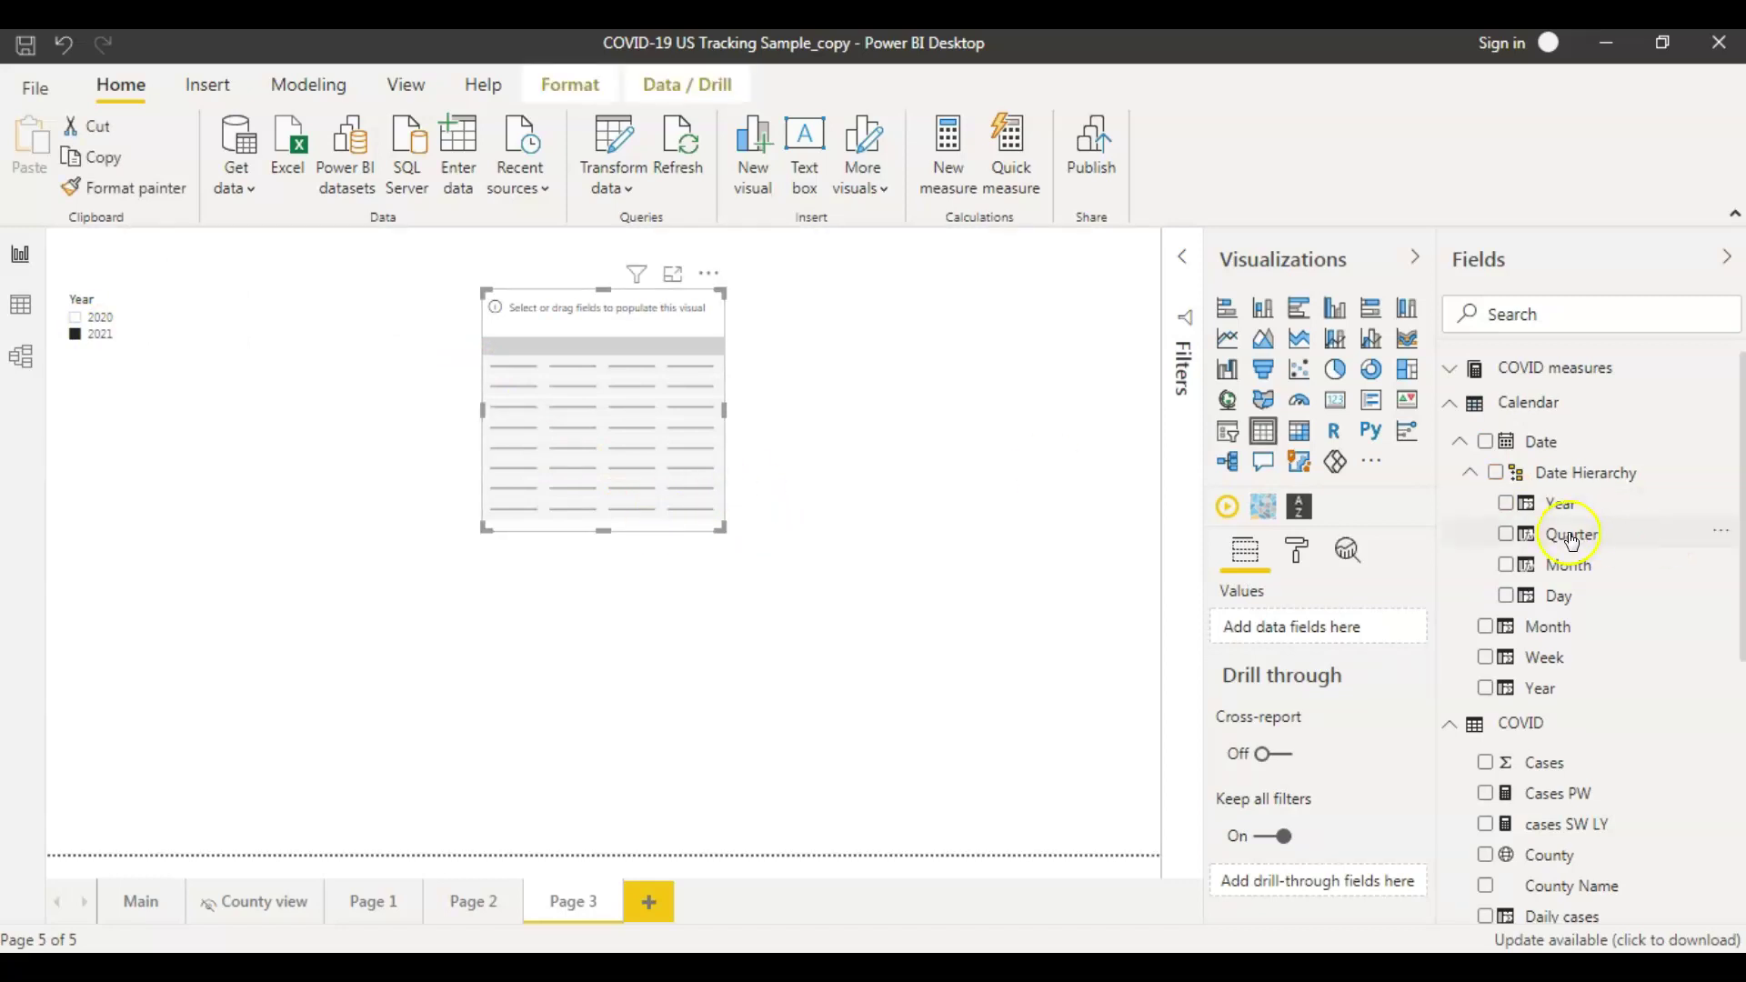
click(1507, 566)
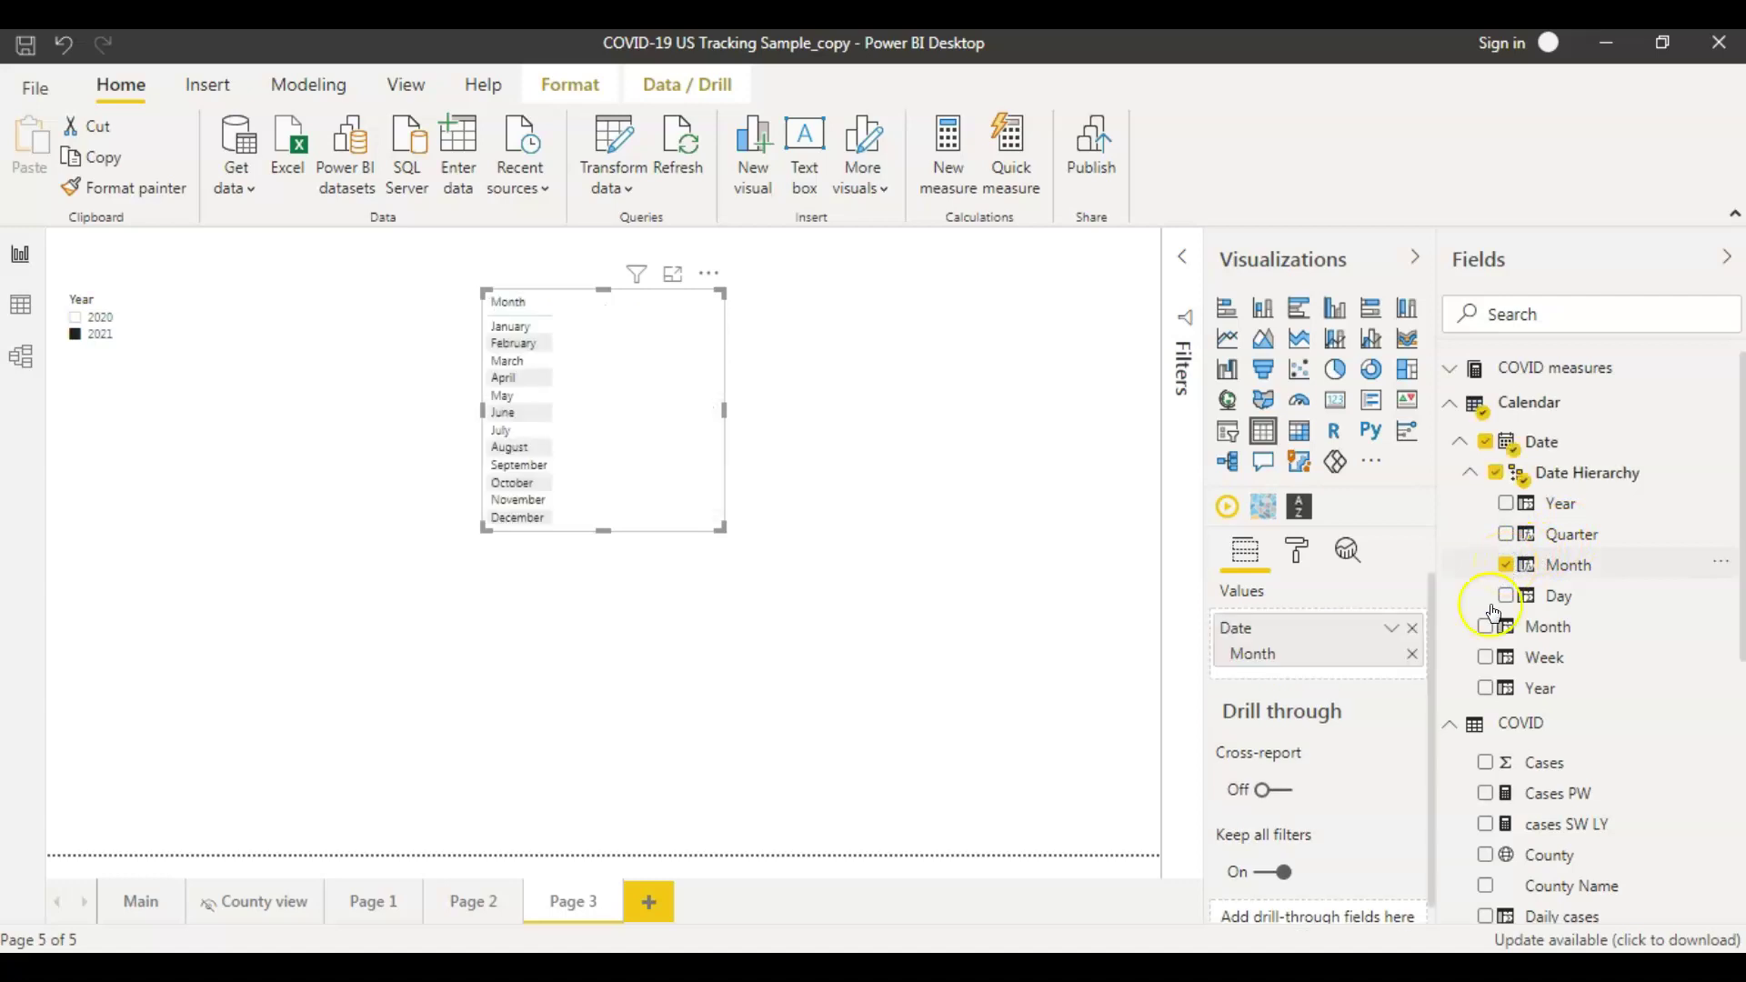
click(1485, 762)
scroll(1702, 744, down, 5)
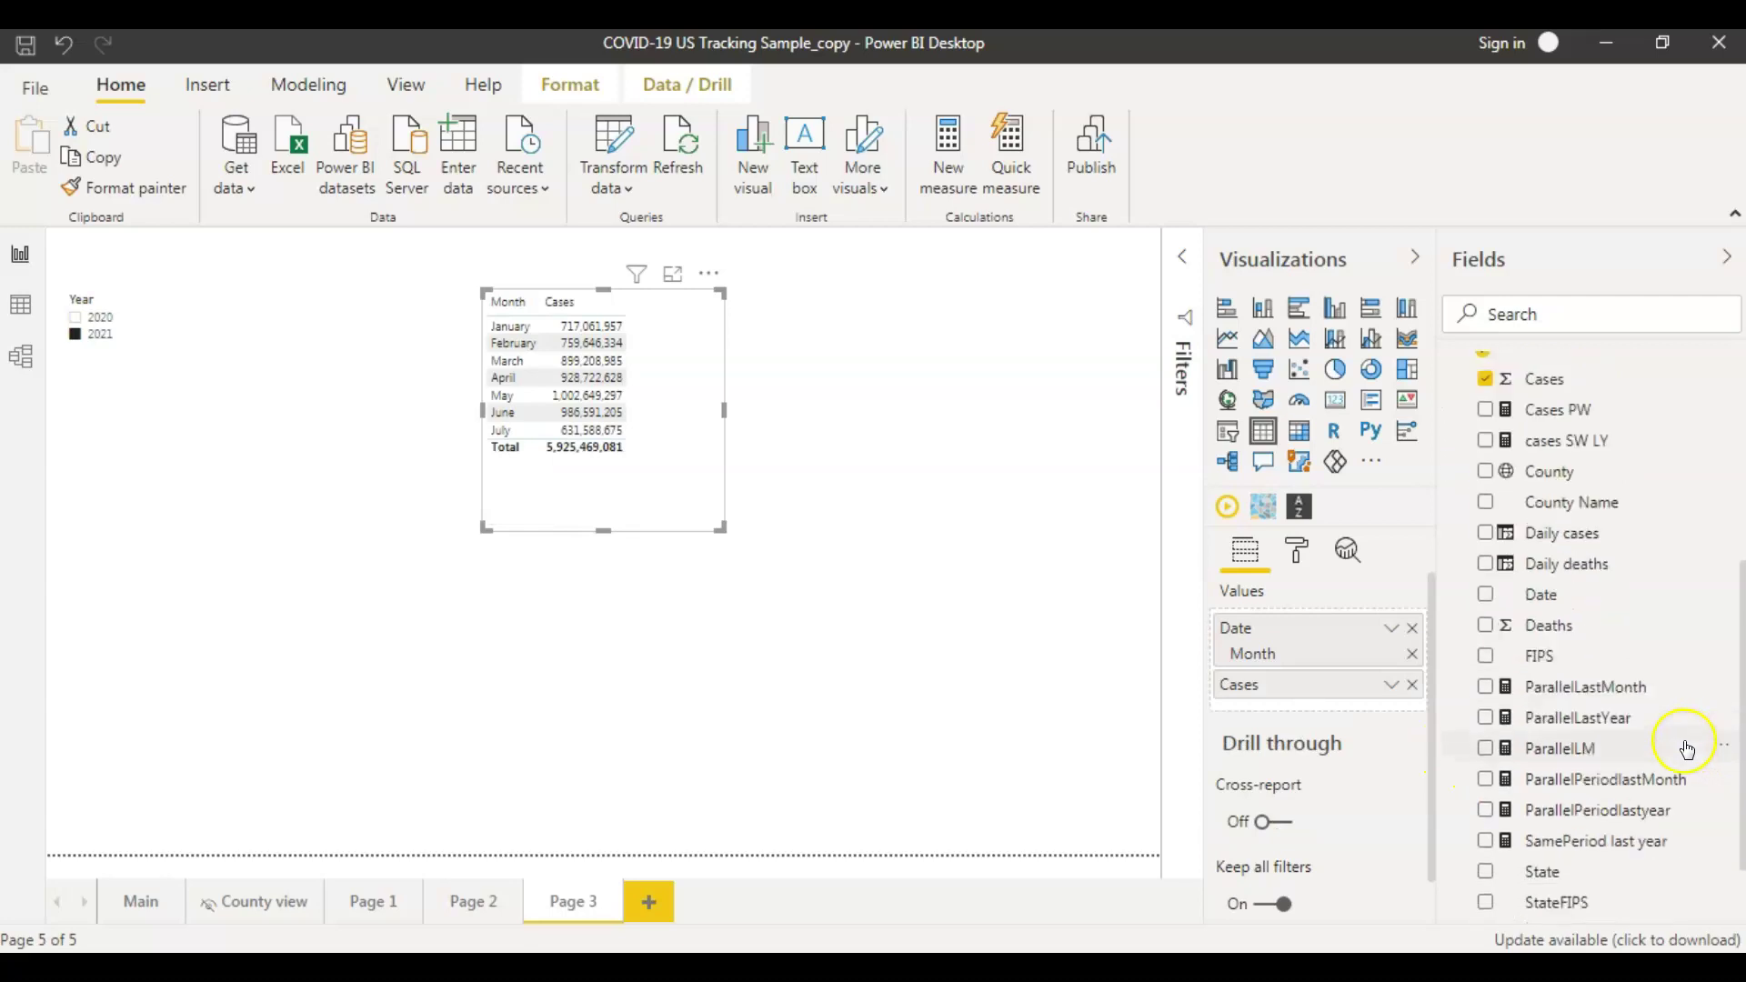
click(1487, 748)
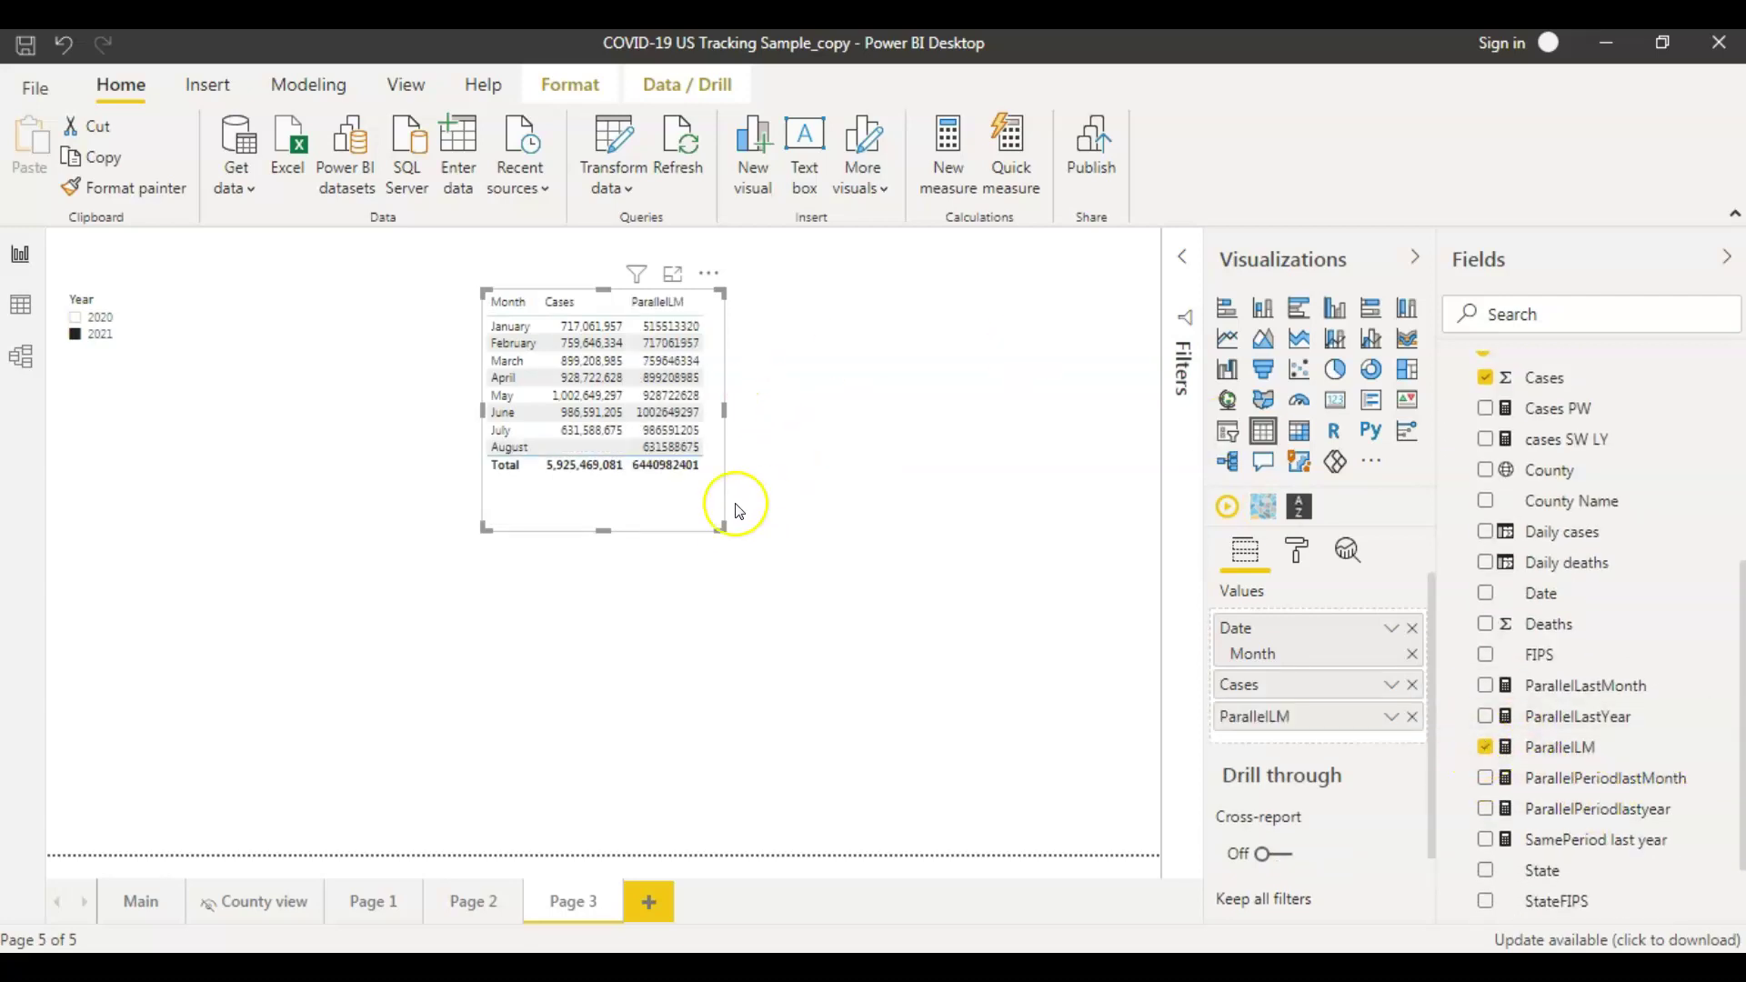
drag(725, 527, 783, 515)
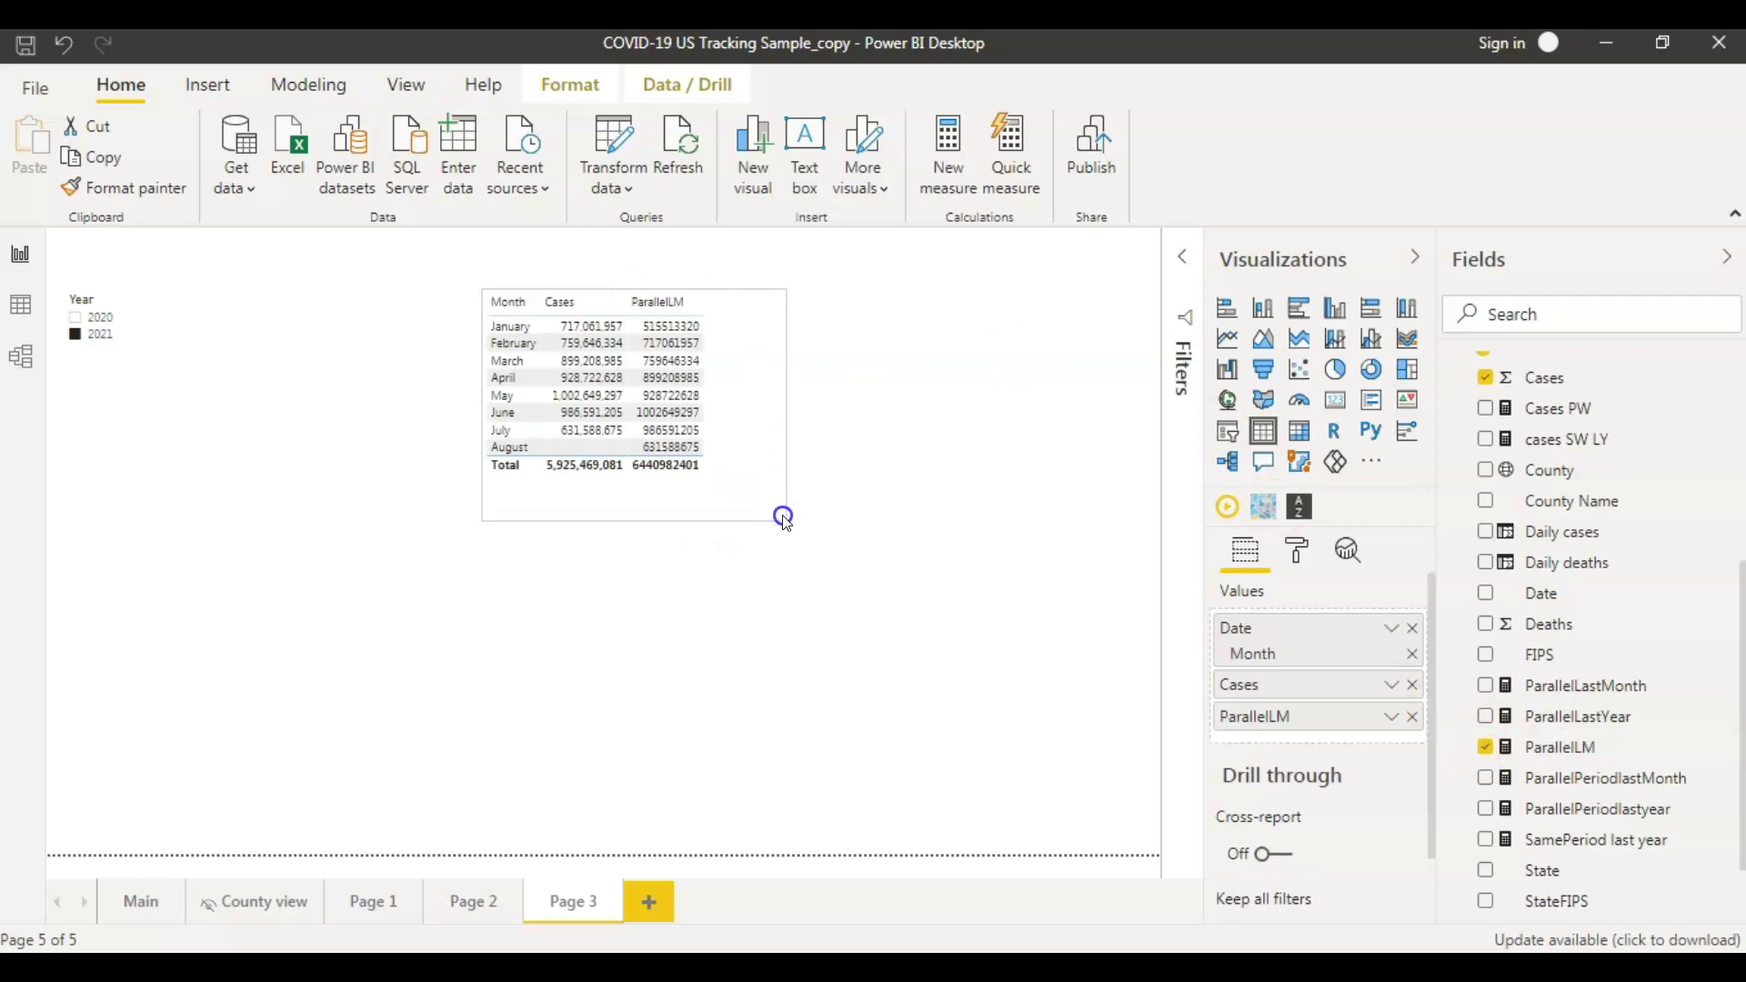
click(578, 327)
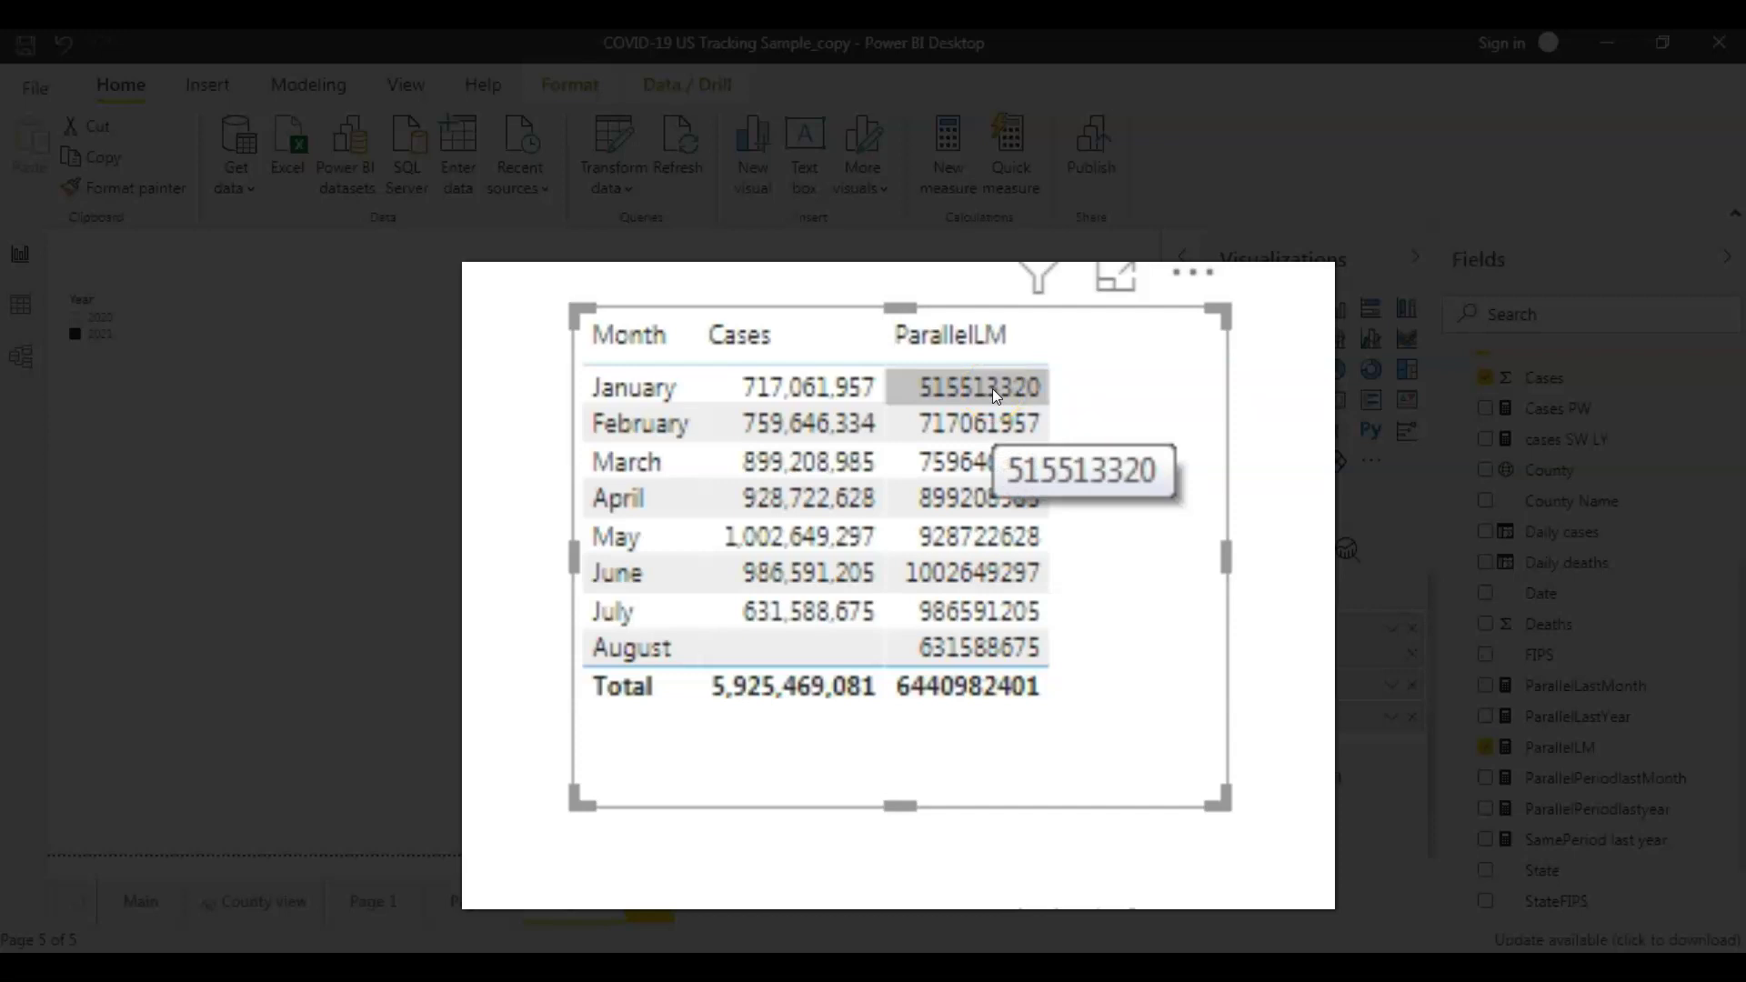
- Compare January's Cases with the ParallelLM values for January and February in the table
click(999, 389)
click(787, 387)
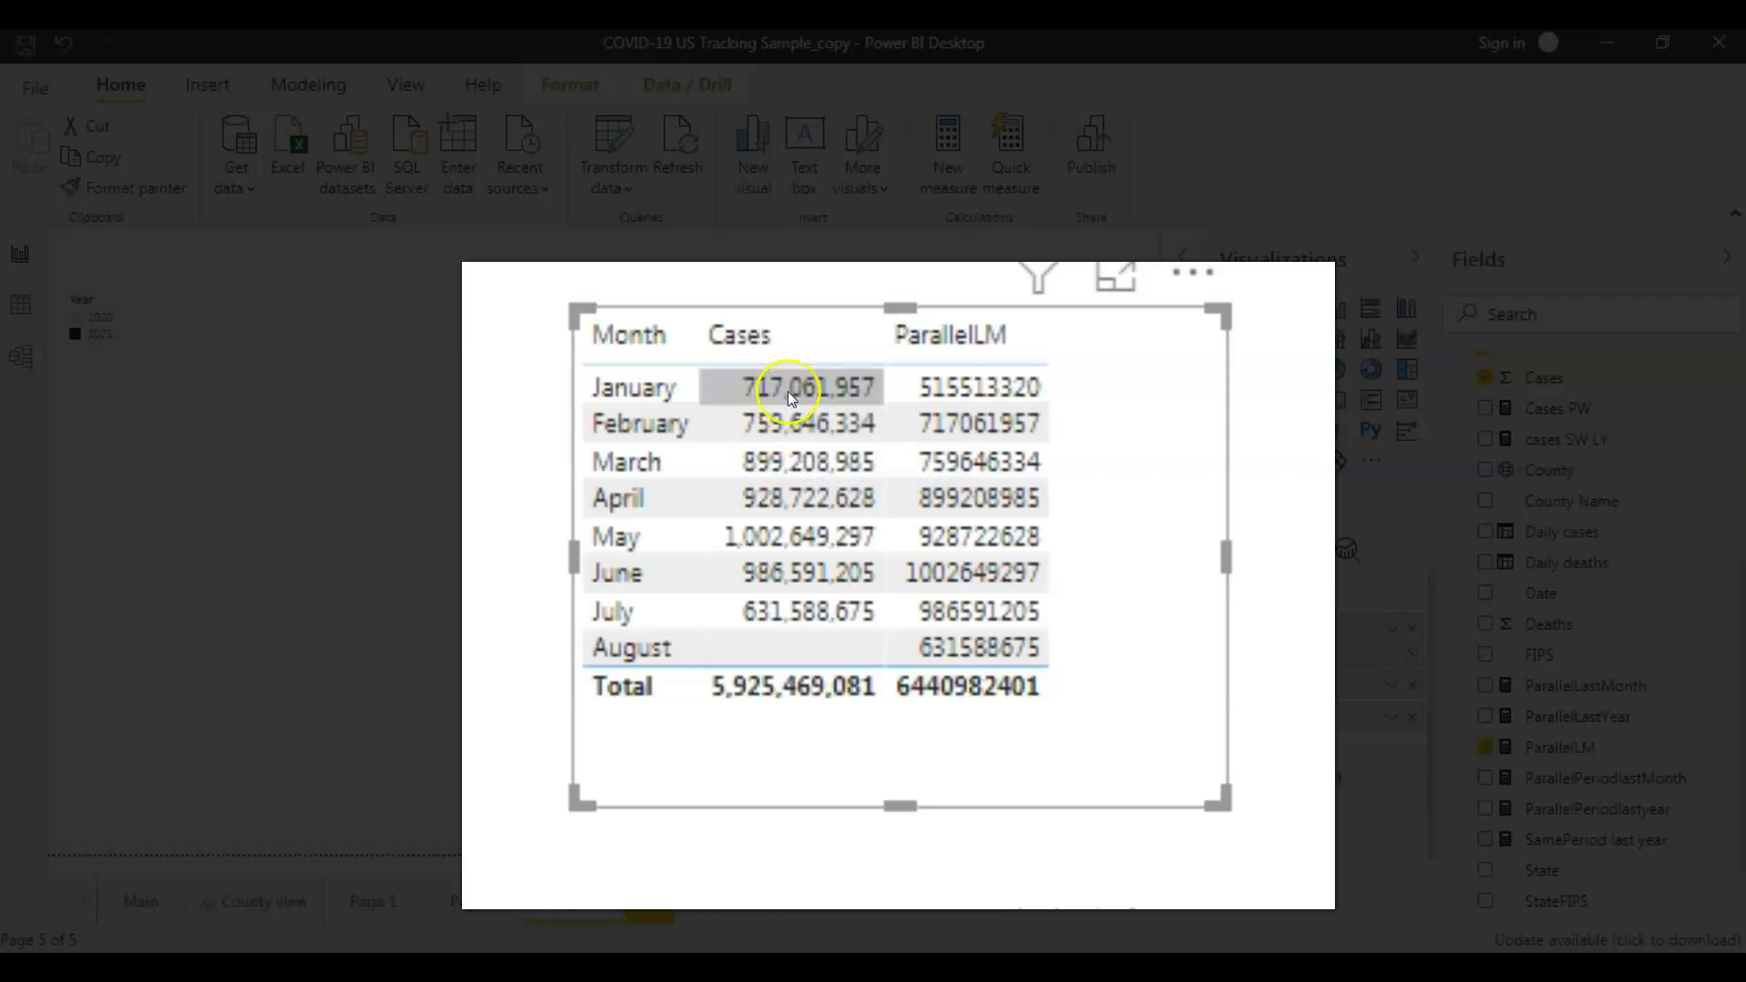
mouse_move(788, 391)
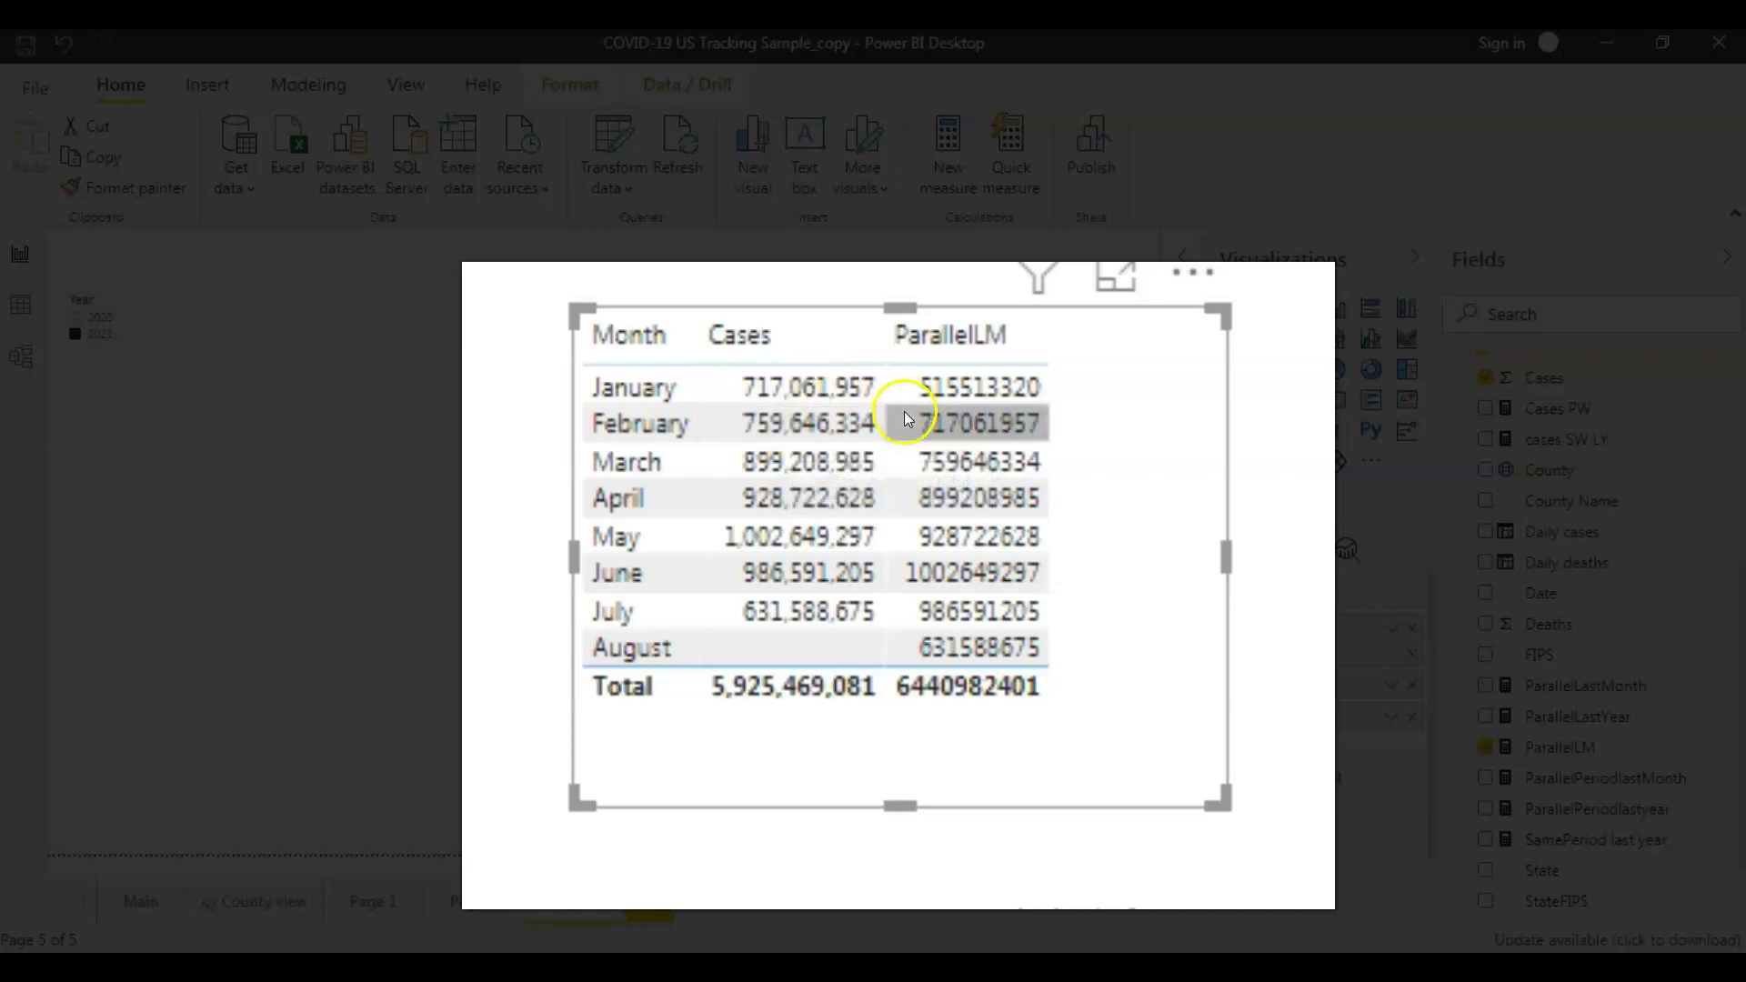
mouse_move(931, 433)
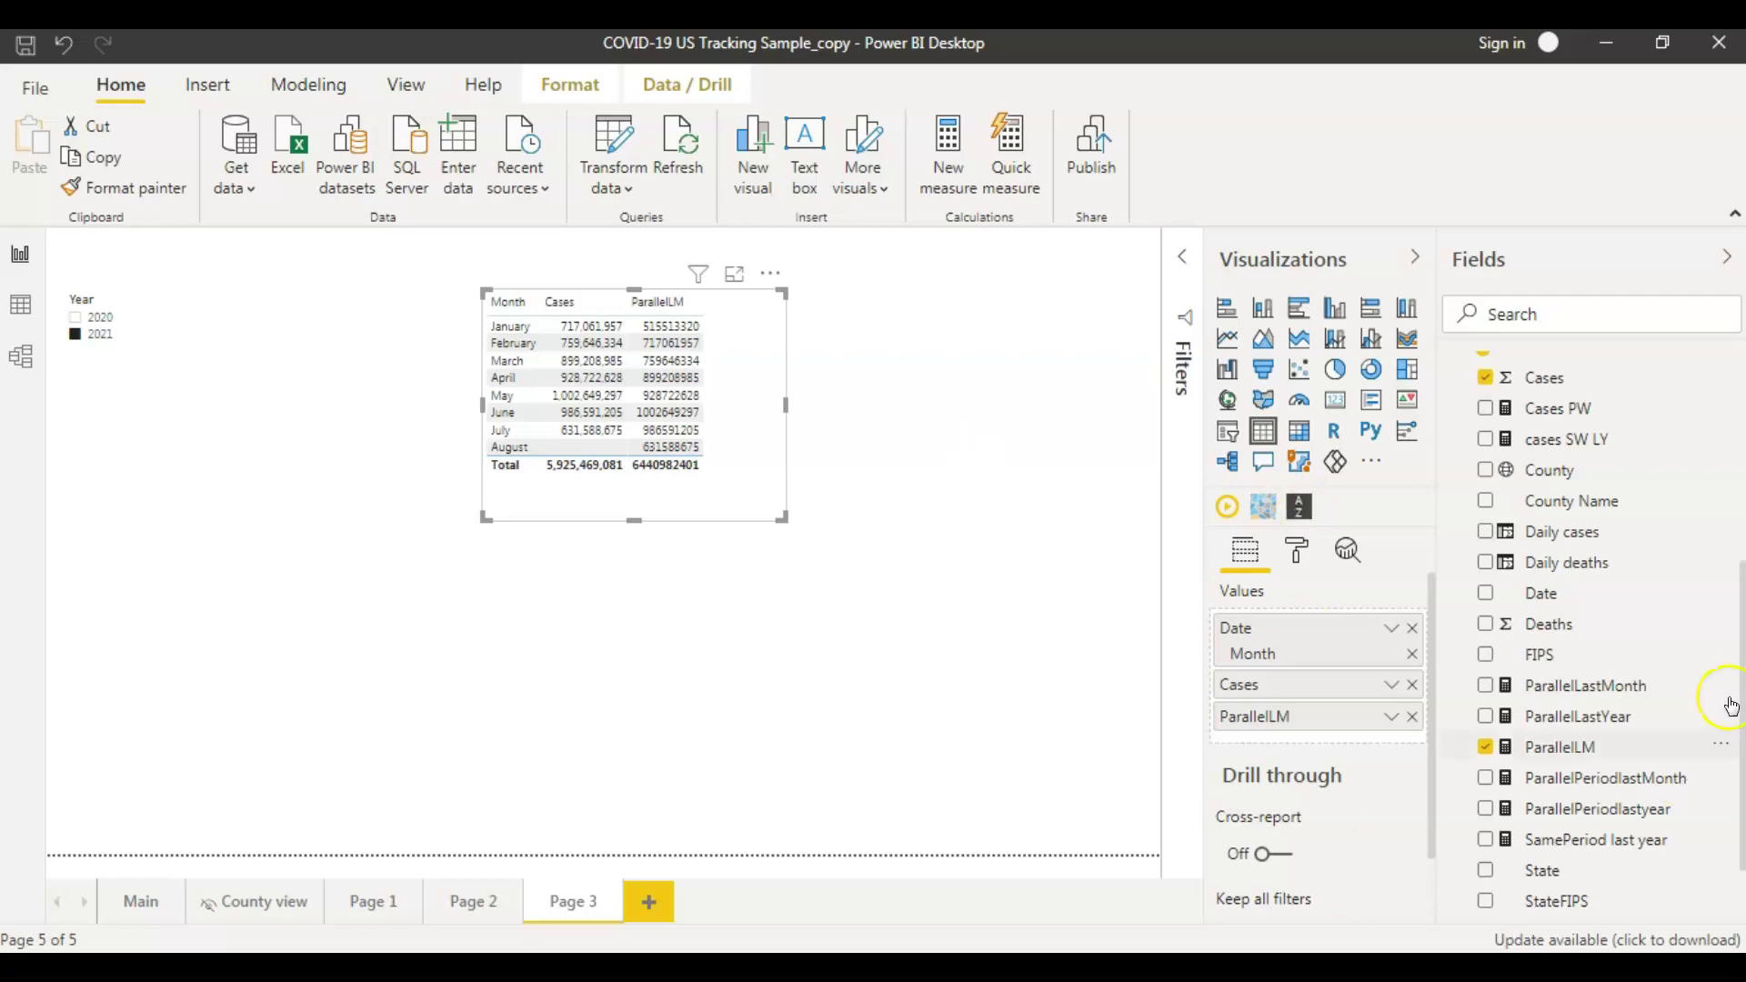
- Copy the whole DAX formula of the ParallelLM measure
click(1584, 749)
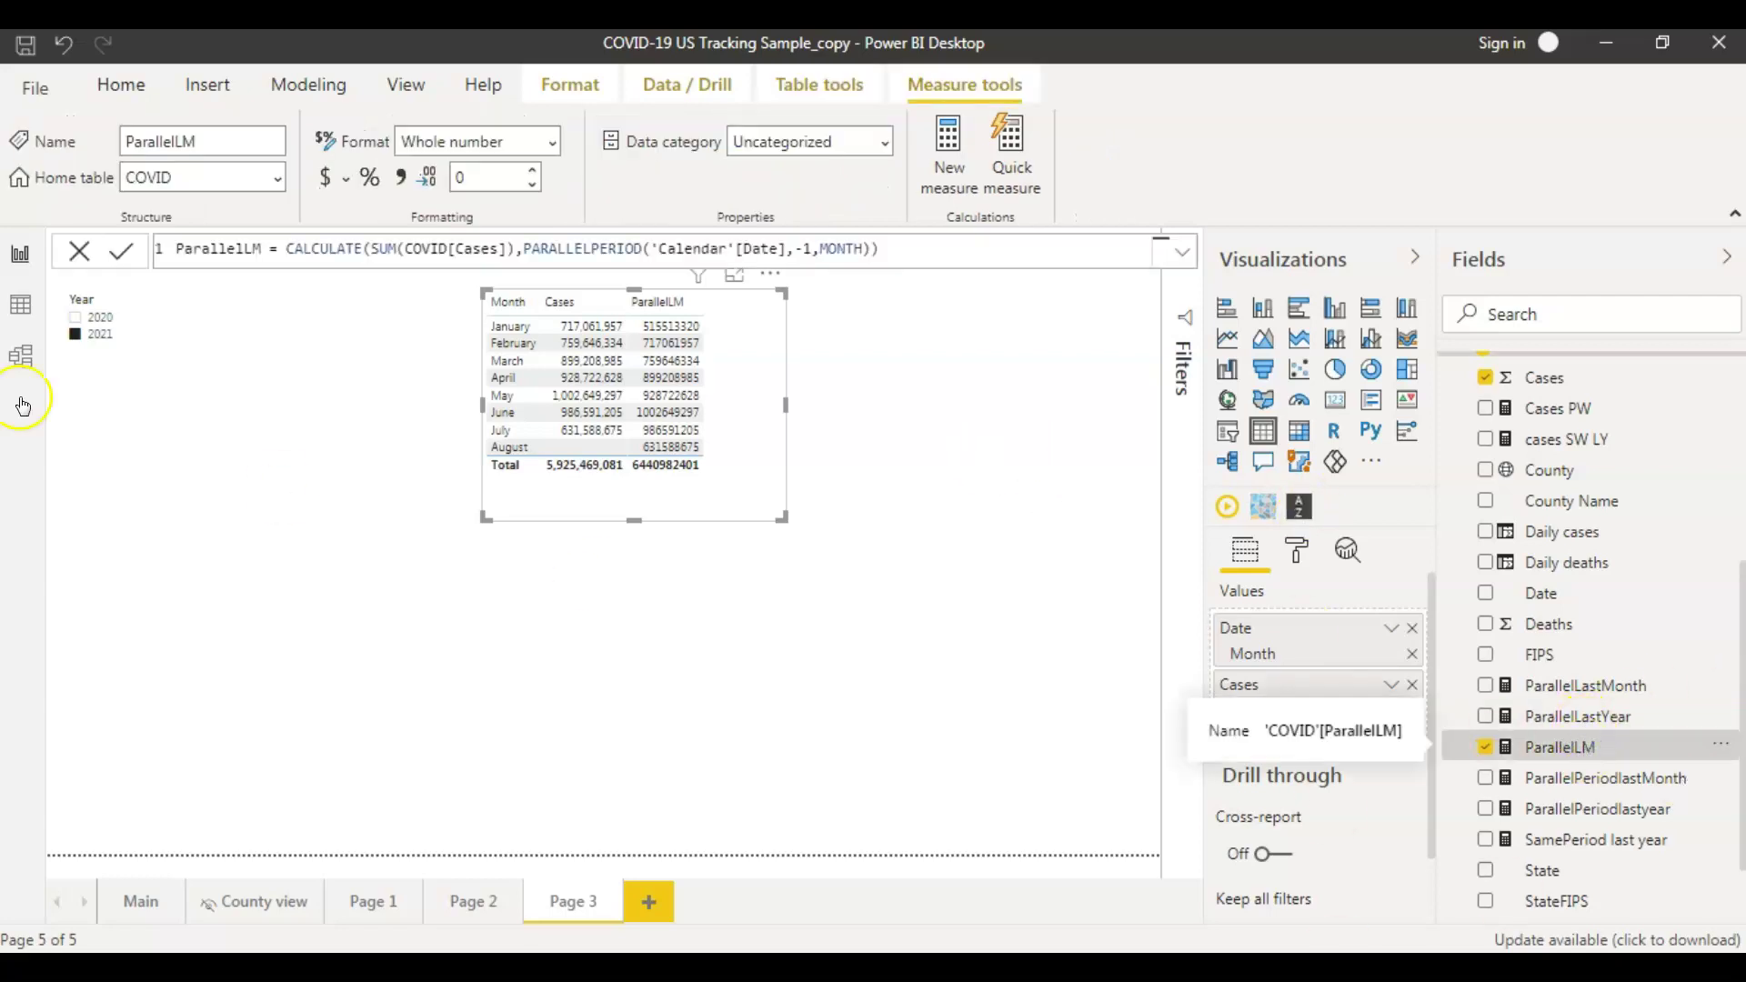
click(857, 251)
drag(857, 251, 16, 187)
key(ctrl+c)
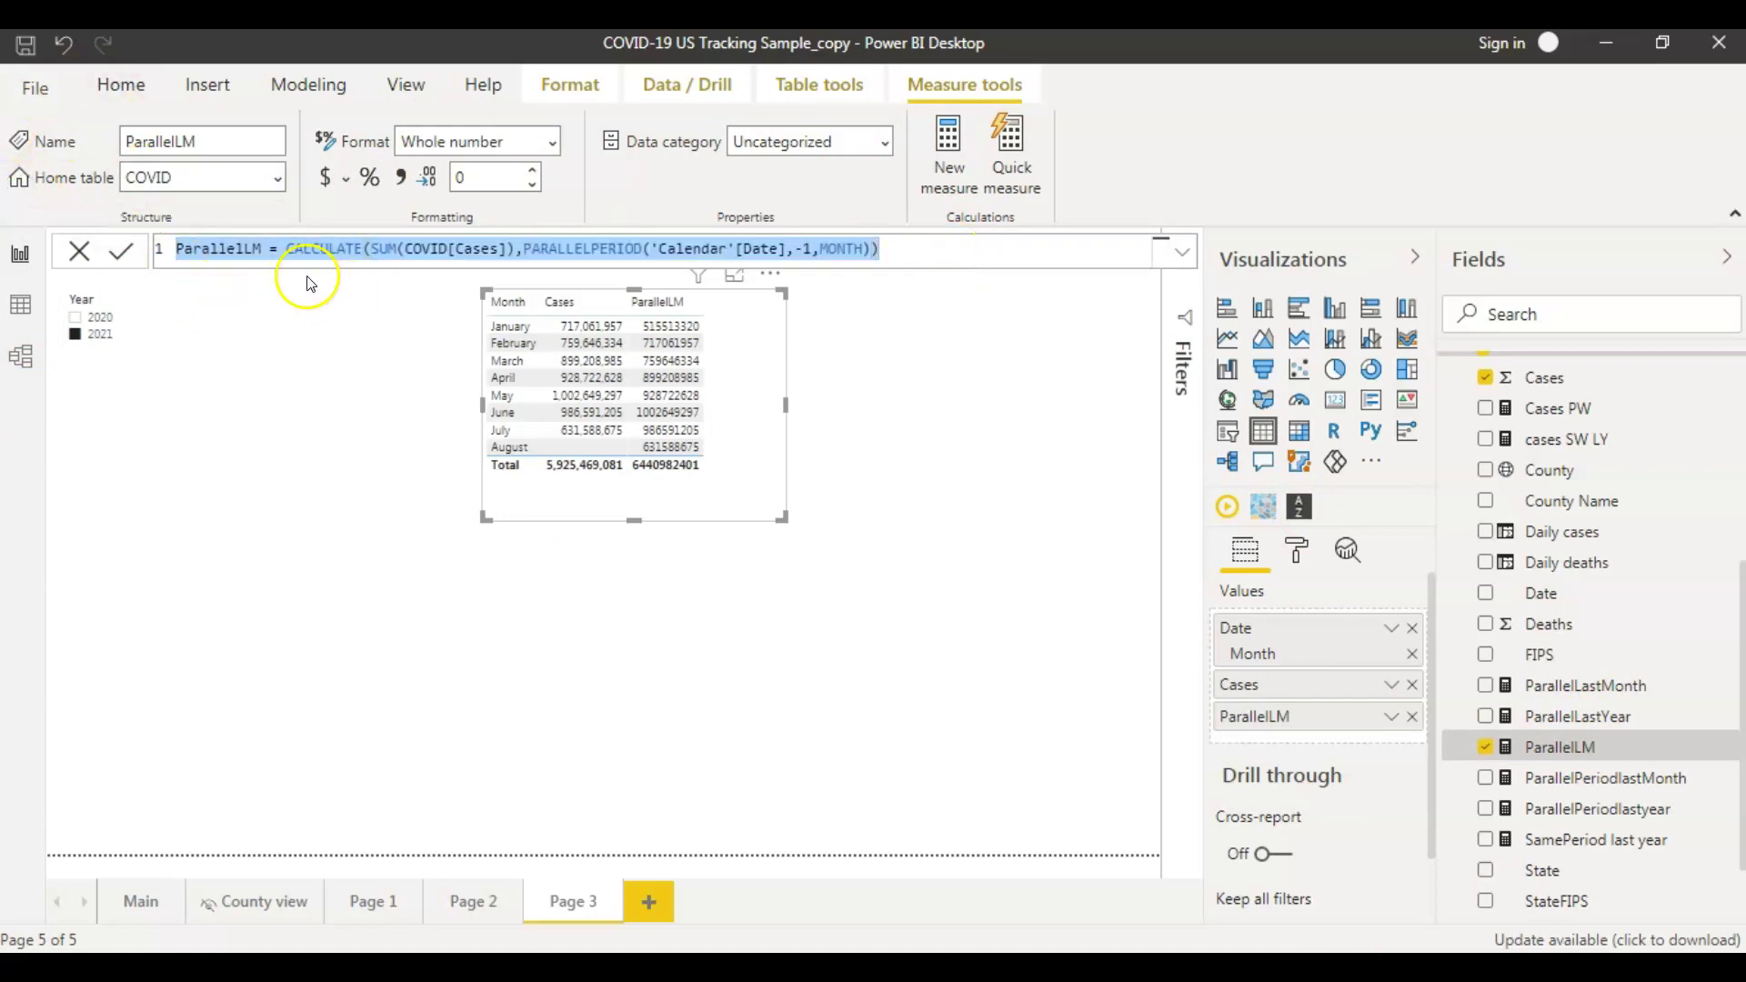
- Create a new measure in the COVID table and replace its default text with the copied ParallelLM formula
scroll(1646, 549, up, 3)
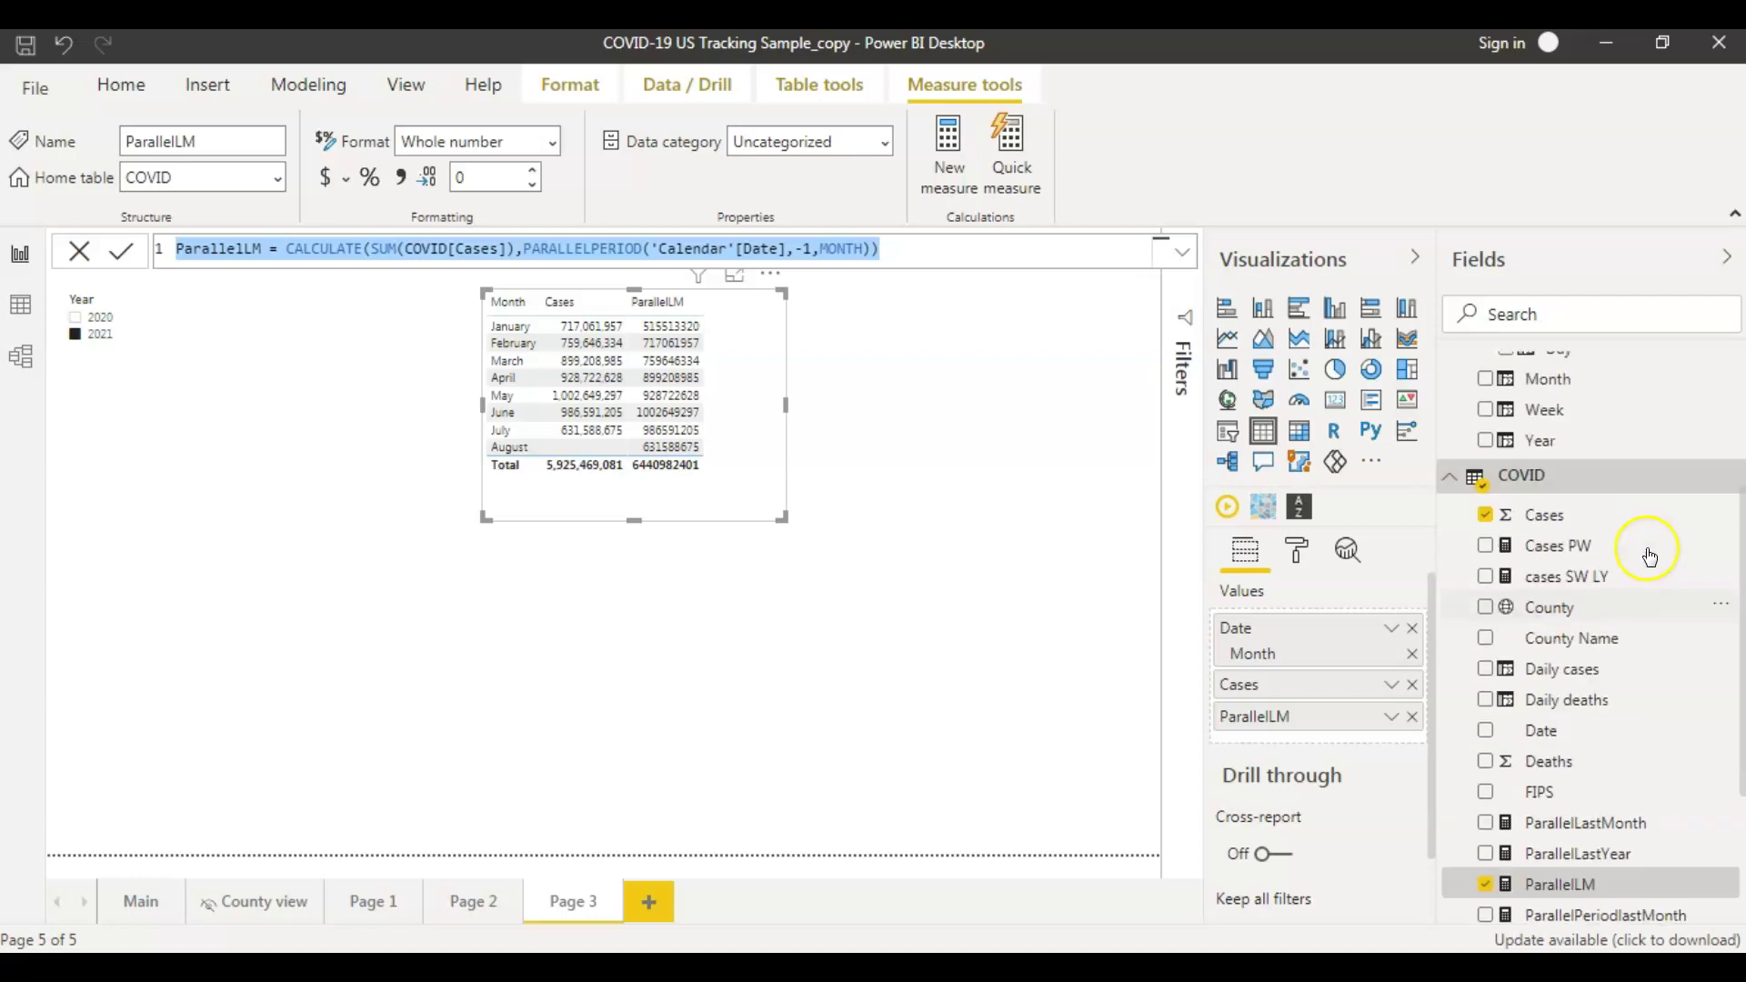
click(1730, 603)
click(1731, 603)
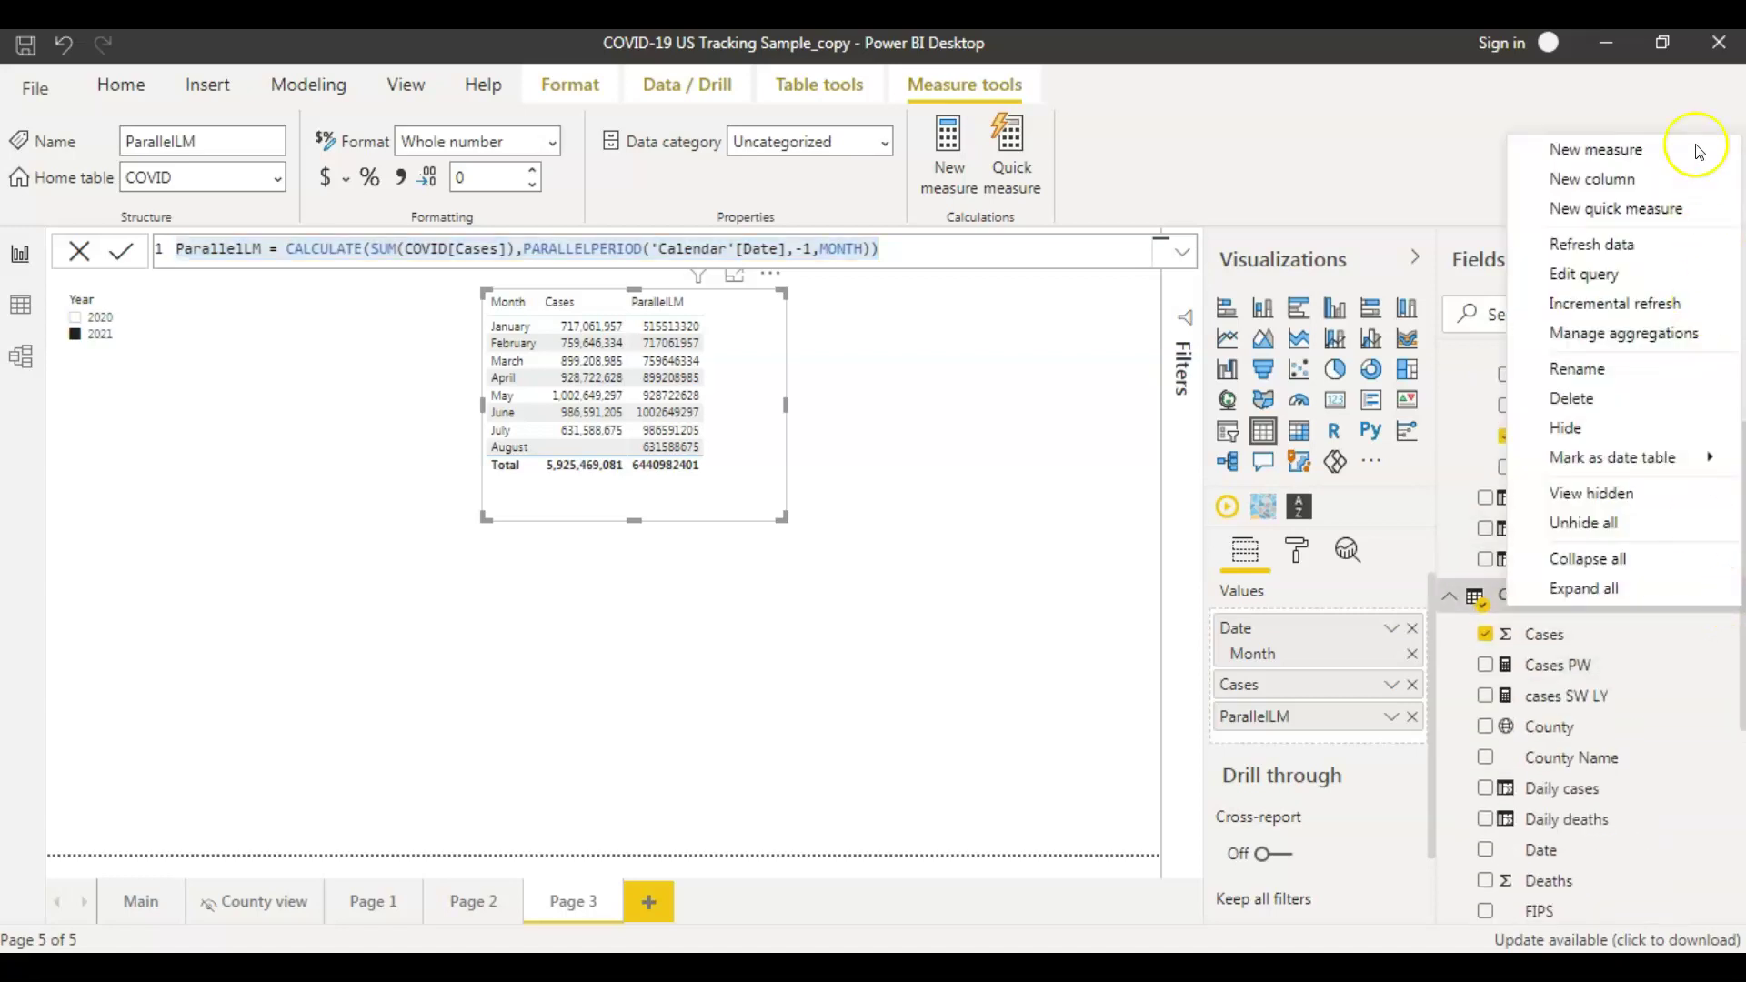
click(1634, 150)
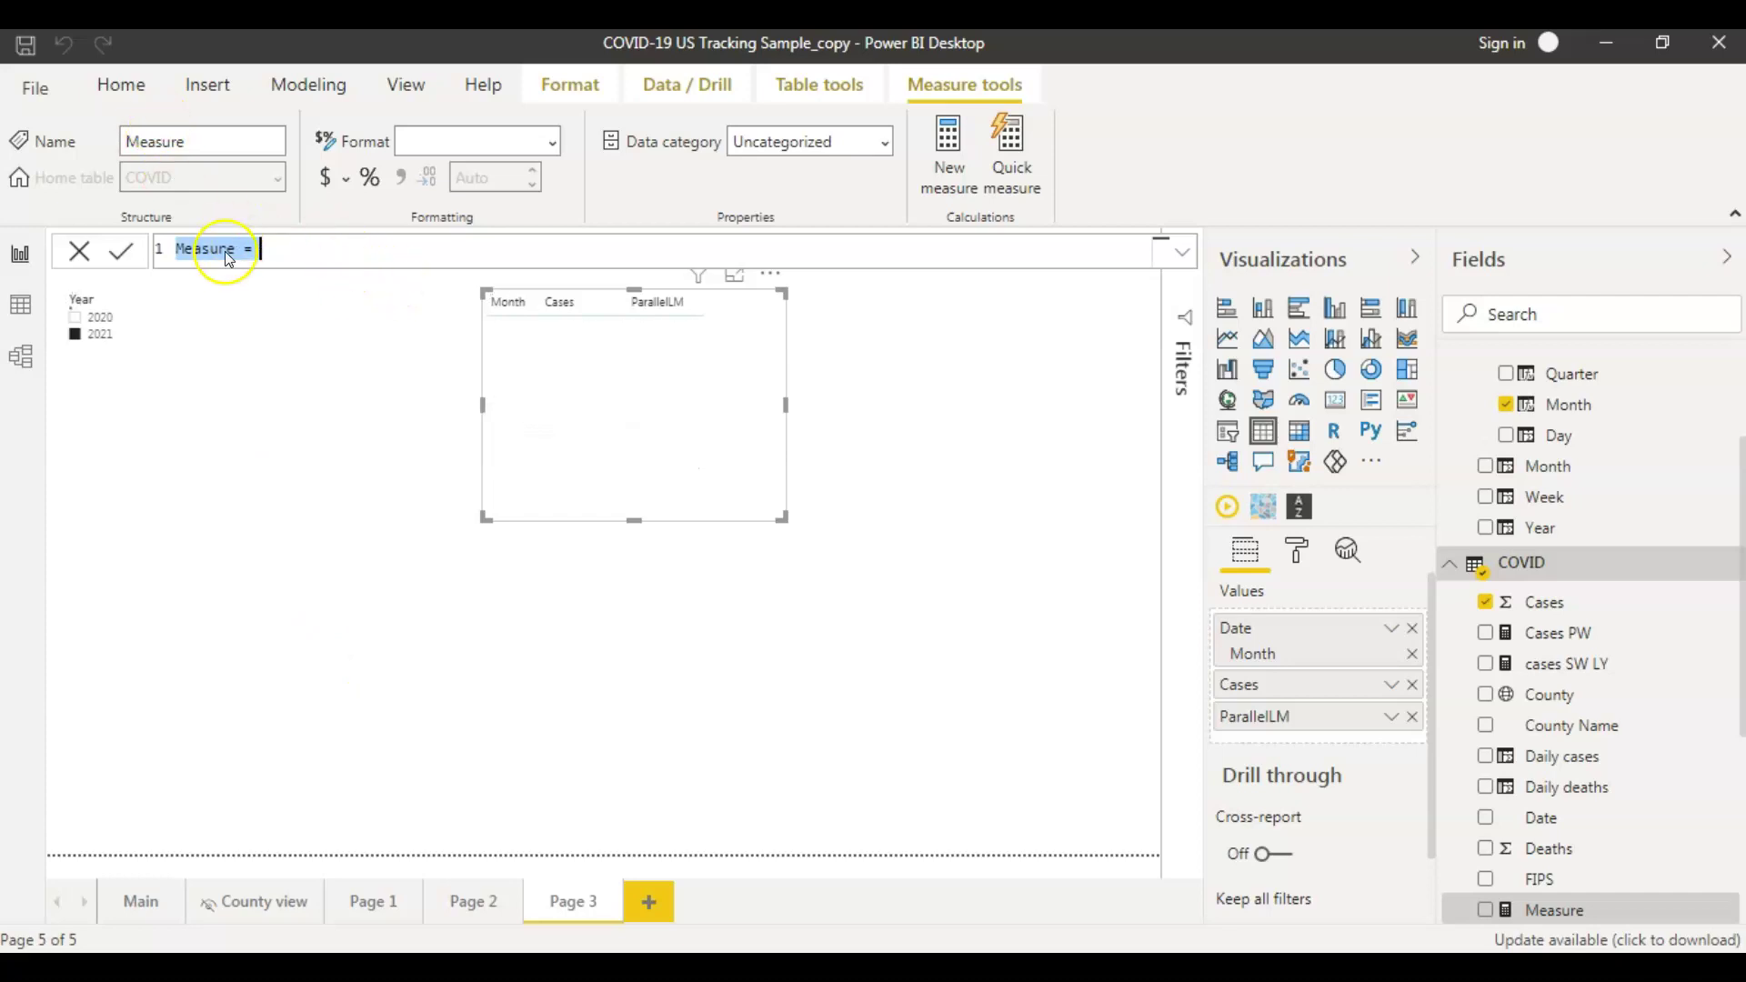
key(ctrl+v)
- Rename the pasted measure ParallelLY, change its PARALLELPERIOD interval from MONTH to YEAR, and commit the formula
click(260, 252)
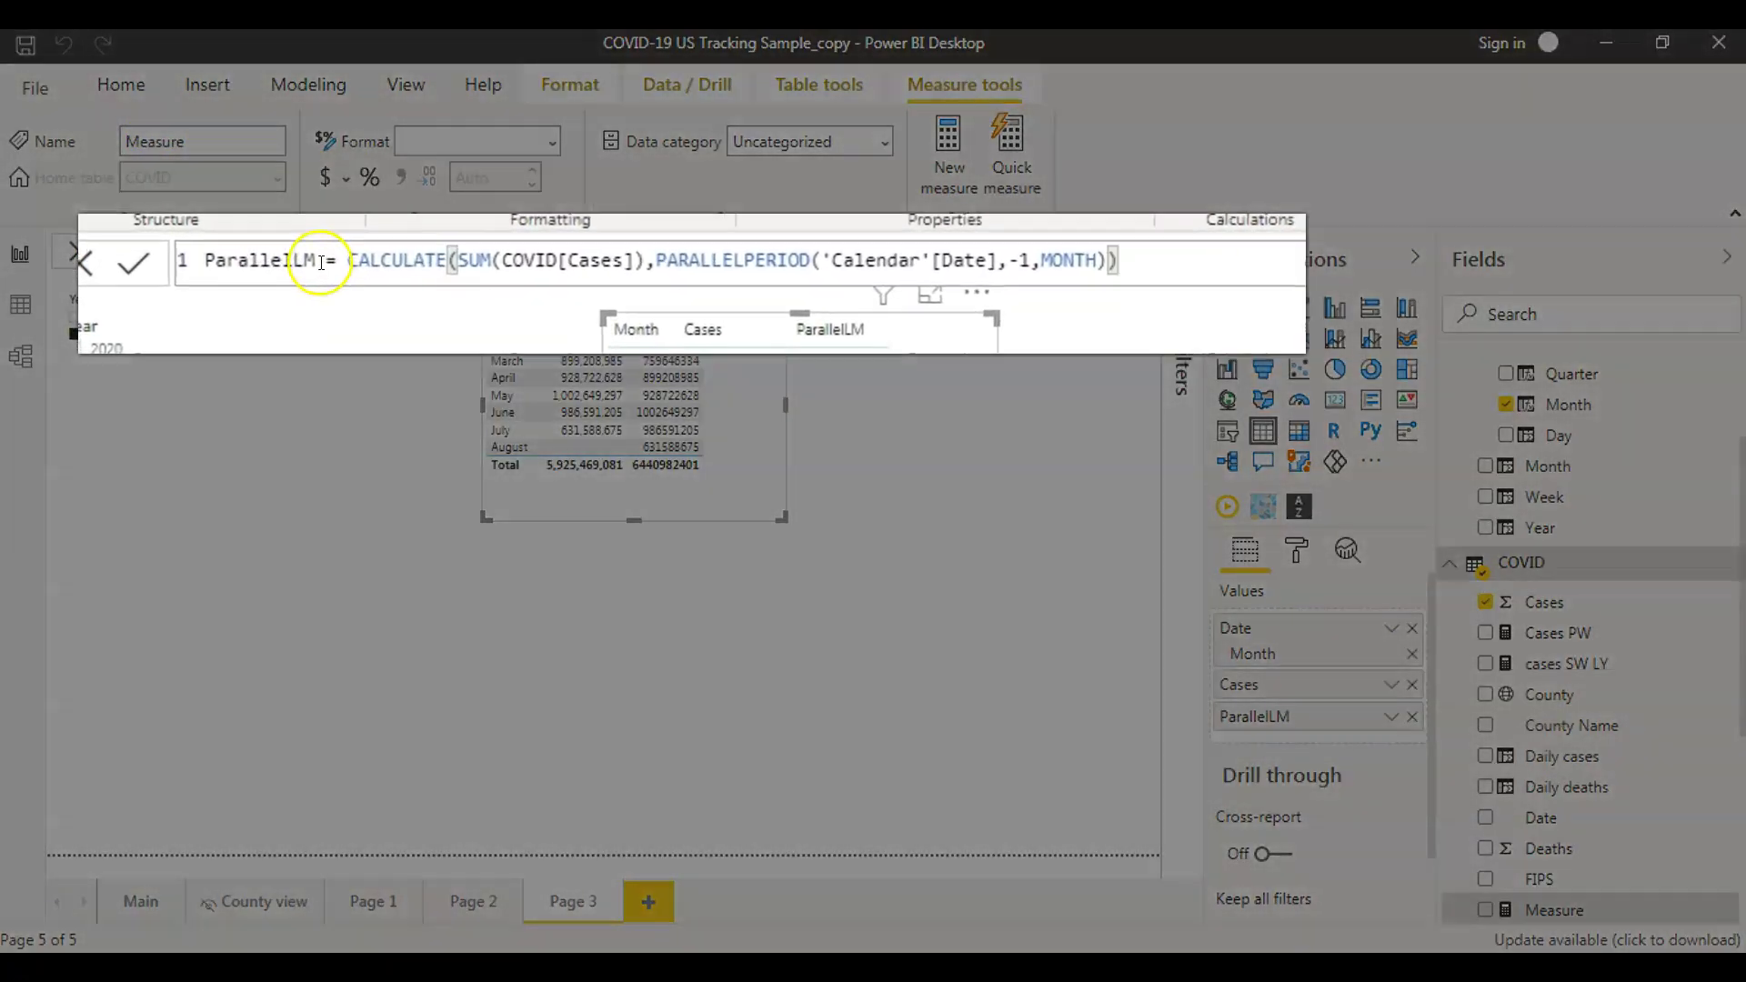
key(BackSpace)
text(Y)
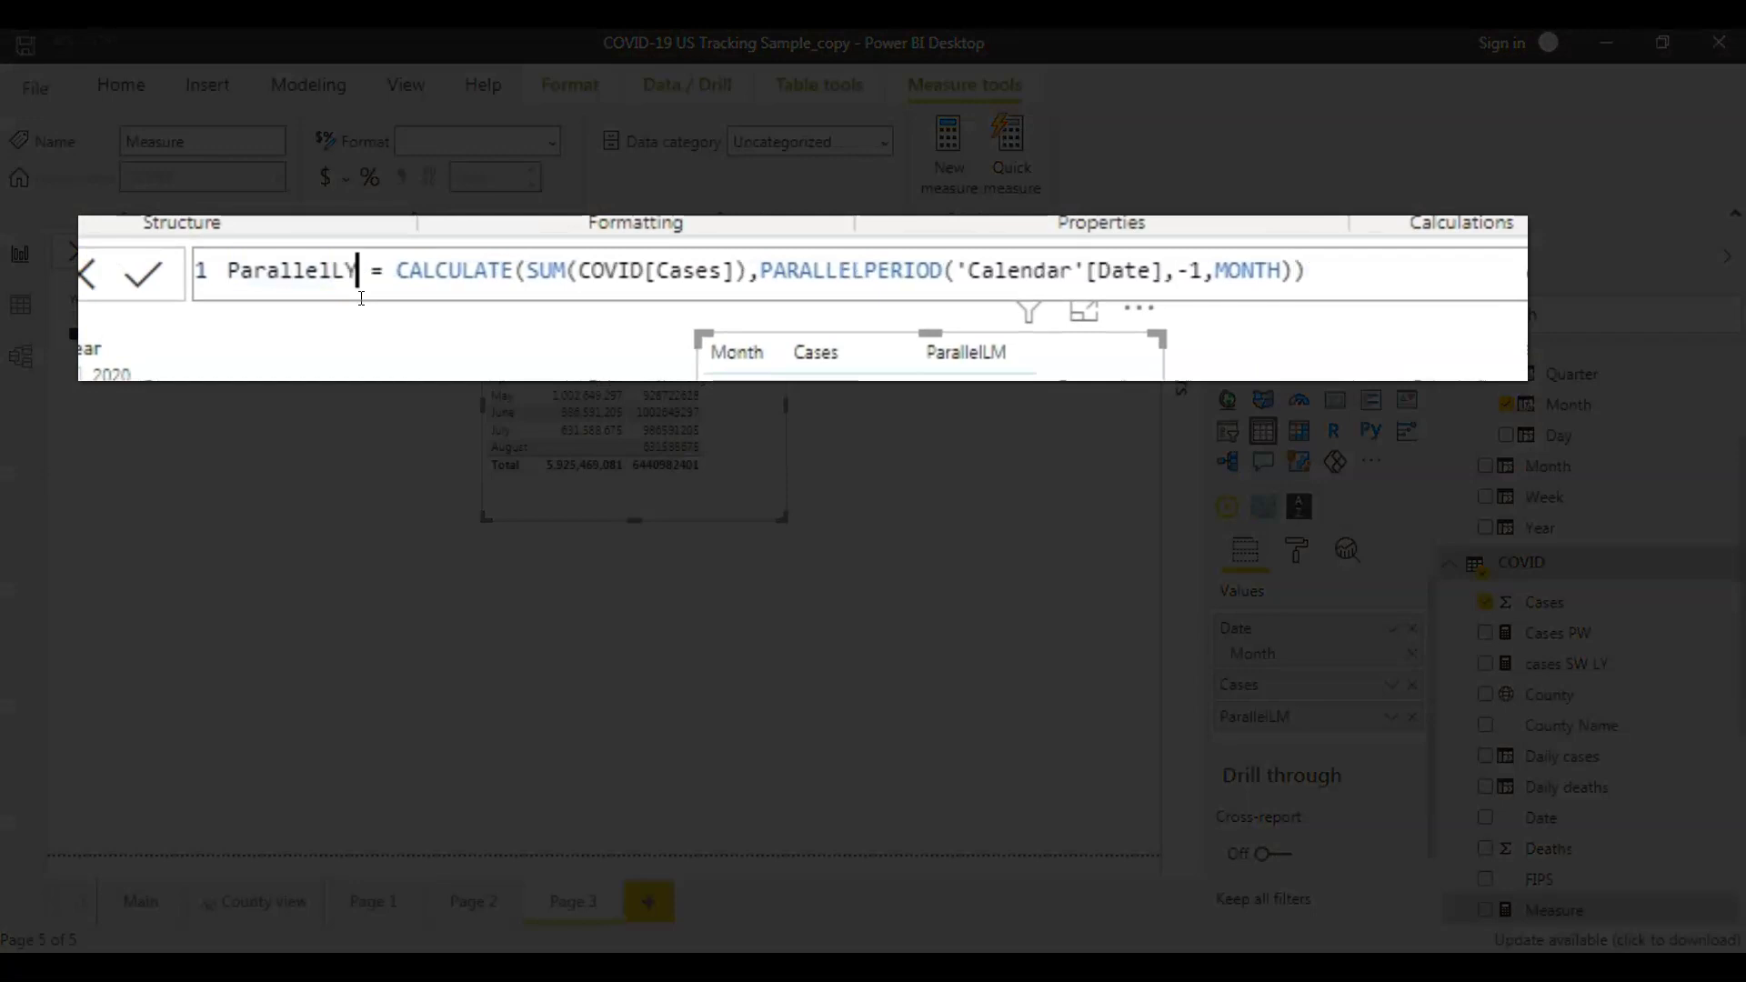
double_click(1242, 271)
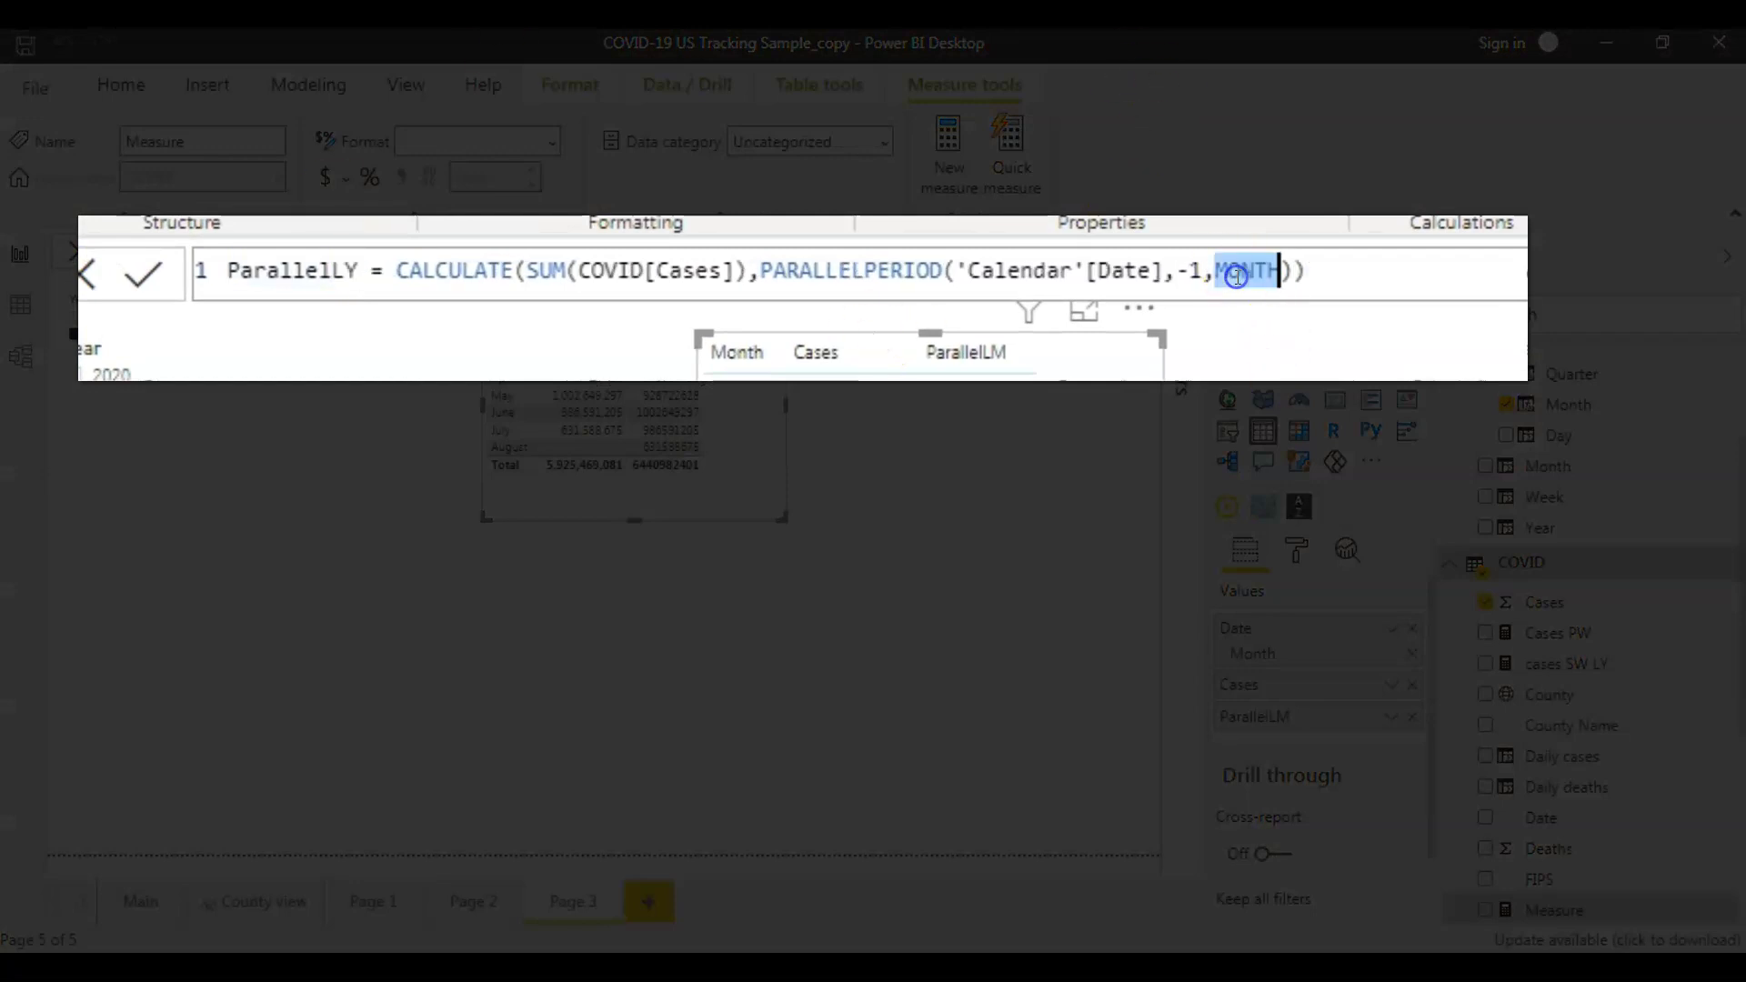
text(year)
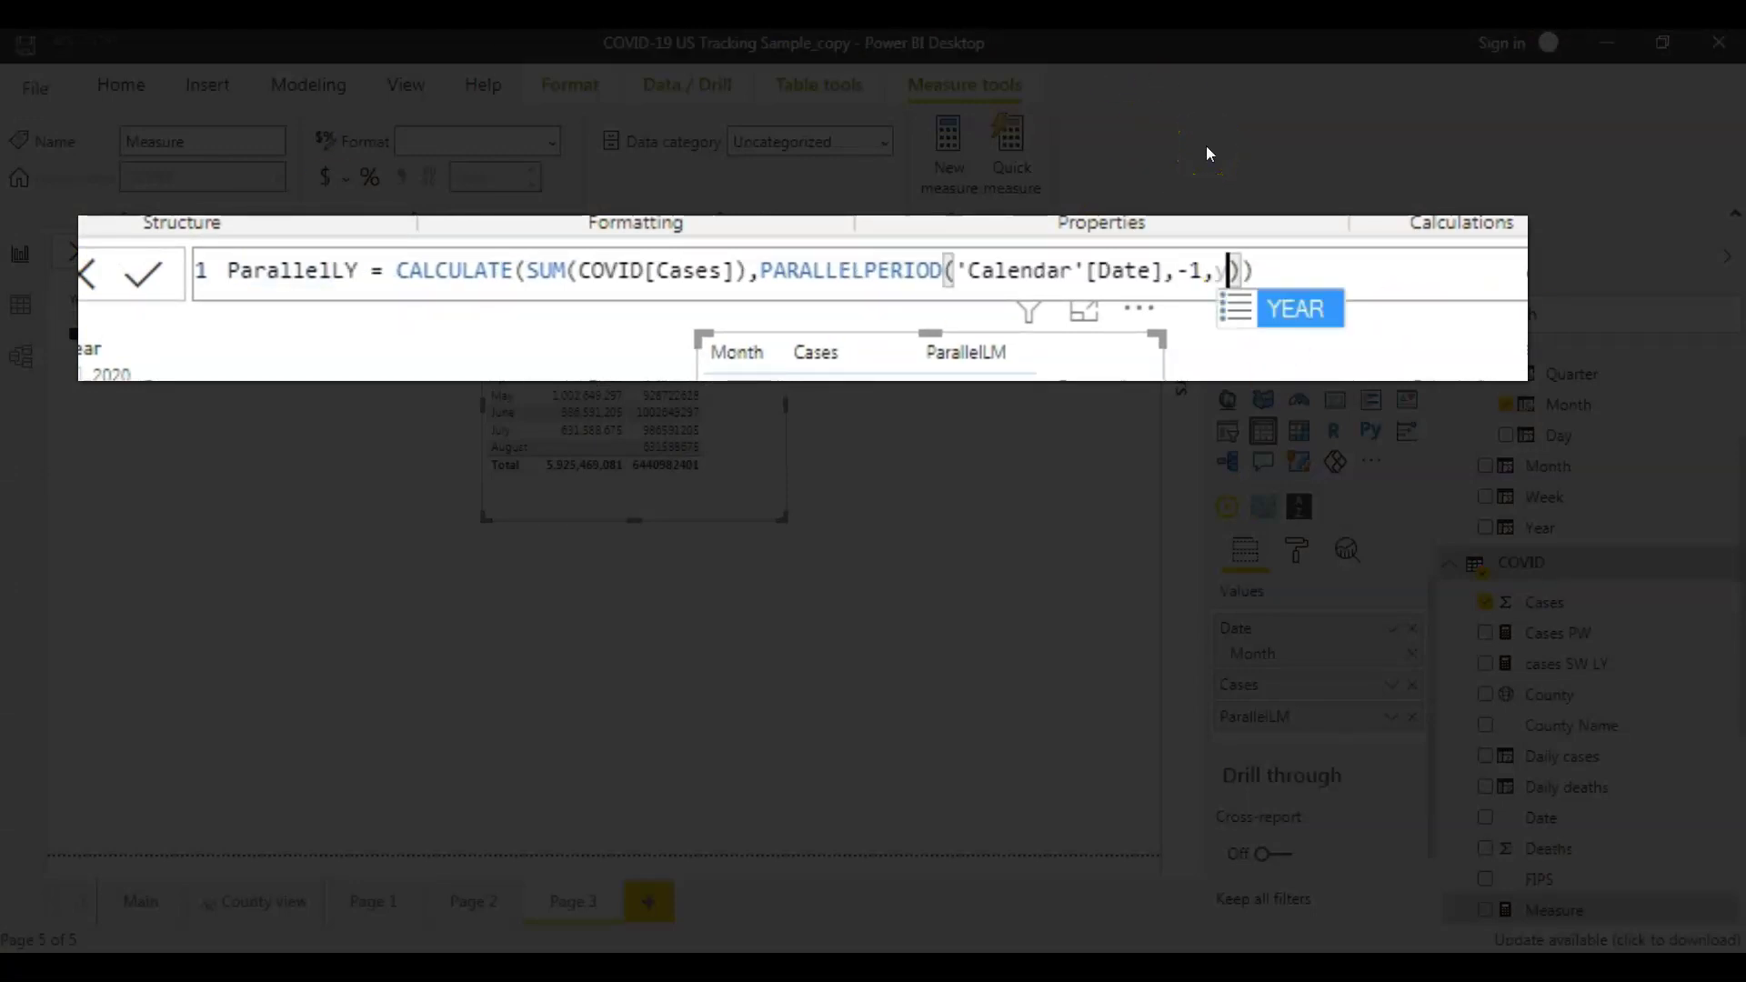
click(1284, 312)
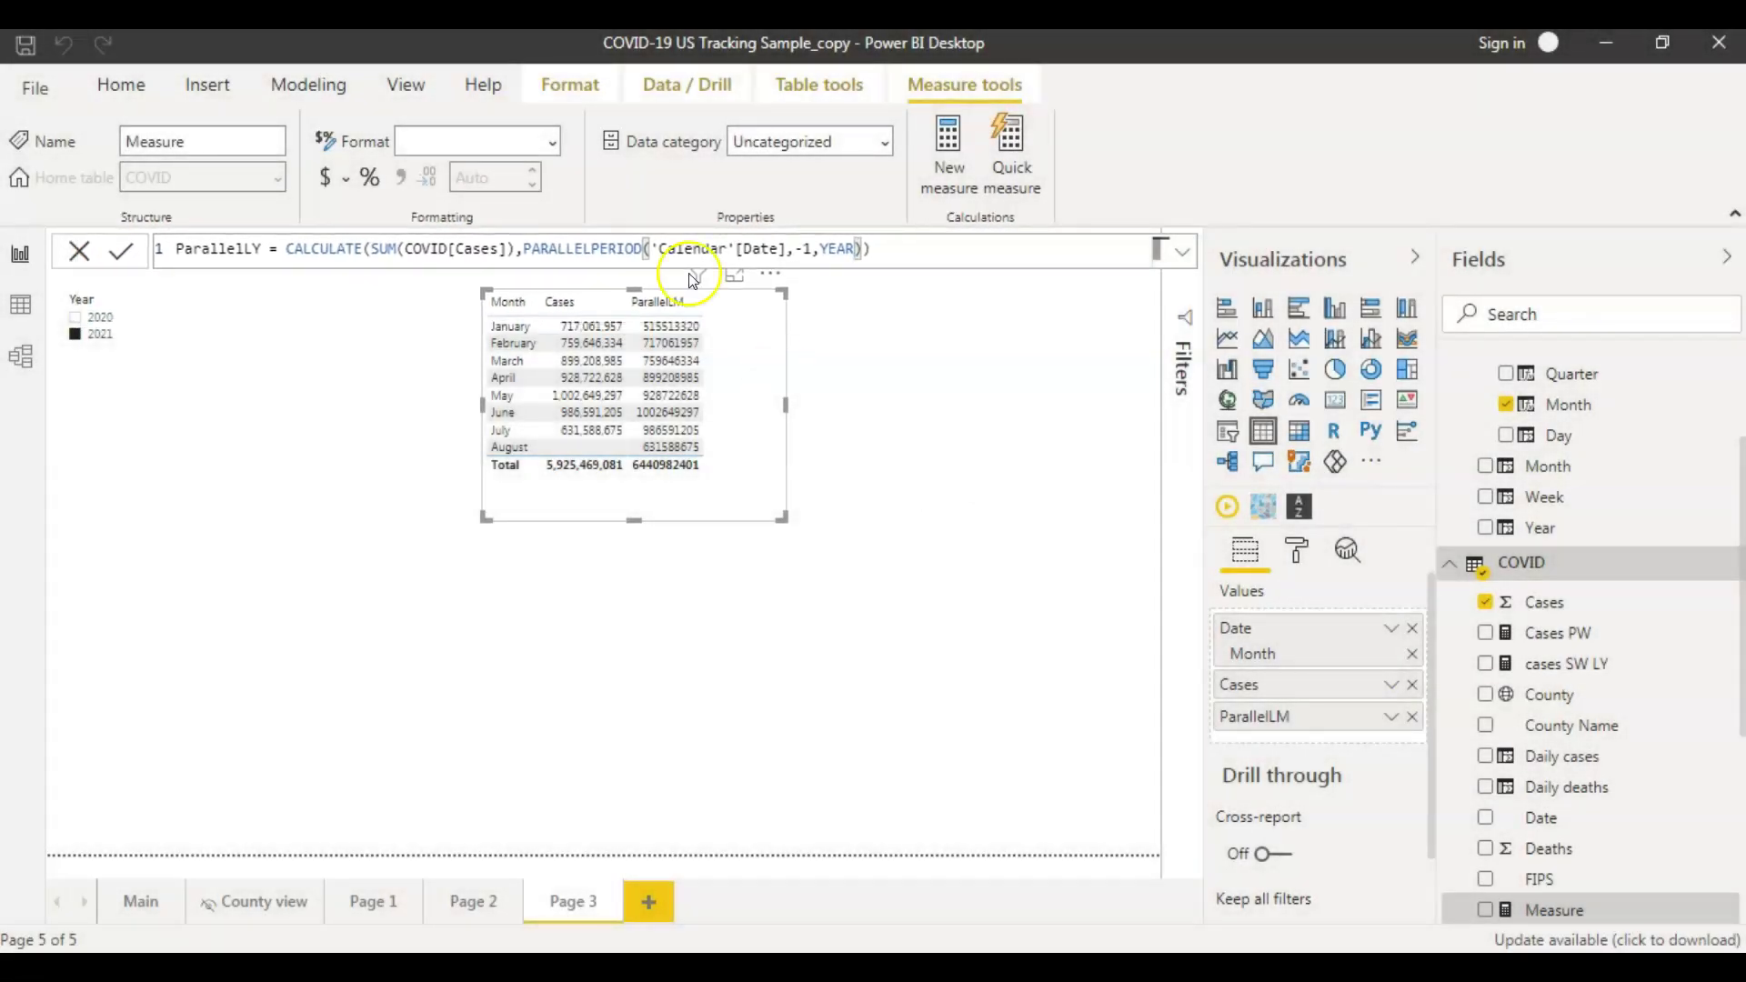
click(111, 246)
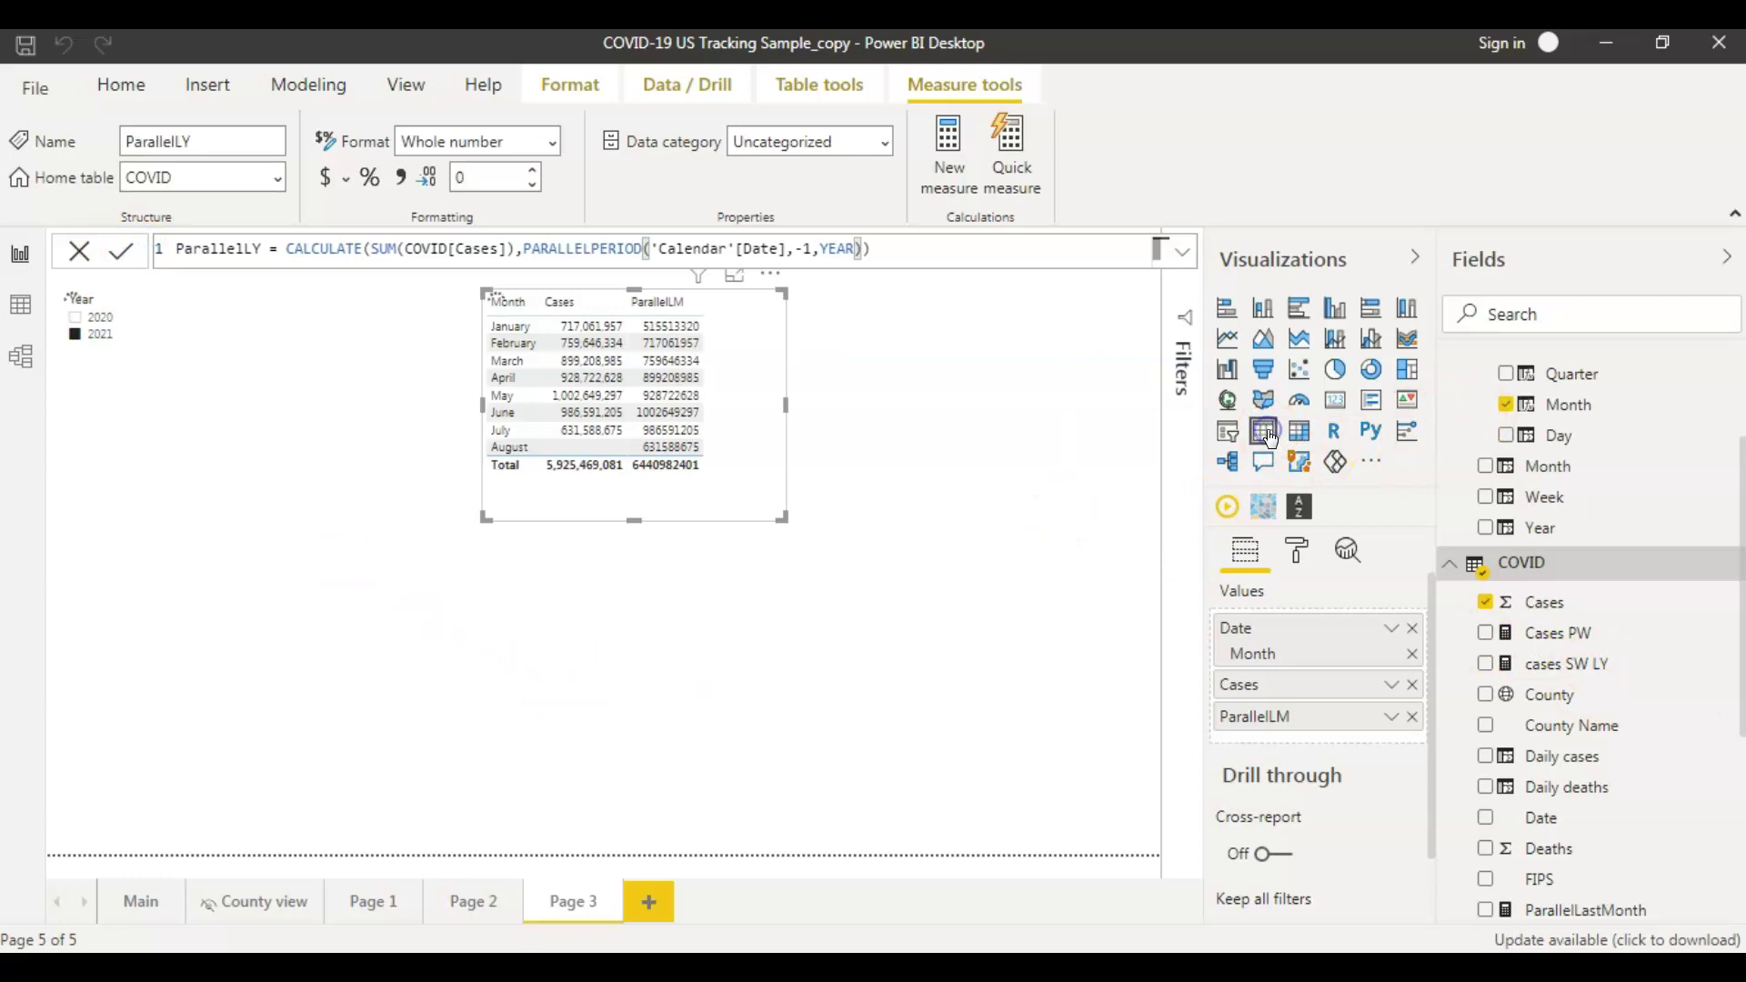
- Add an empty table visual below the ParallelLM table and enlarge its frame
click(145, 741)
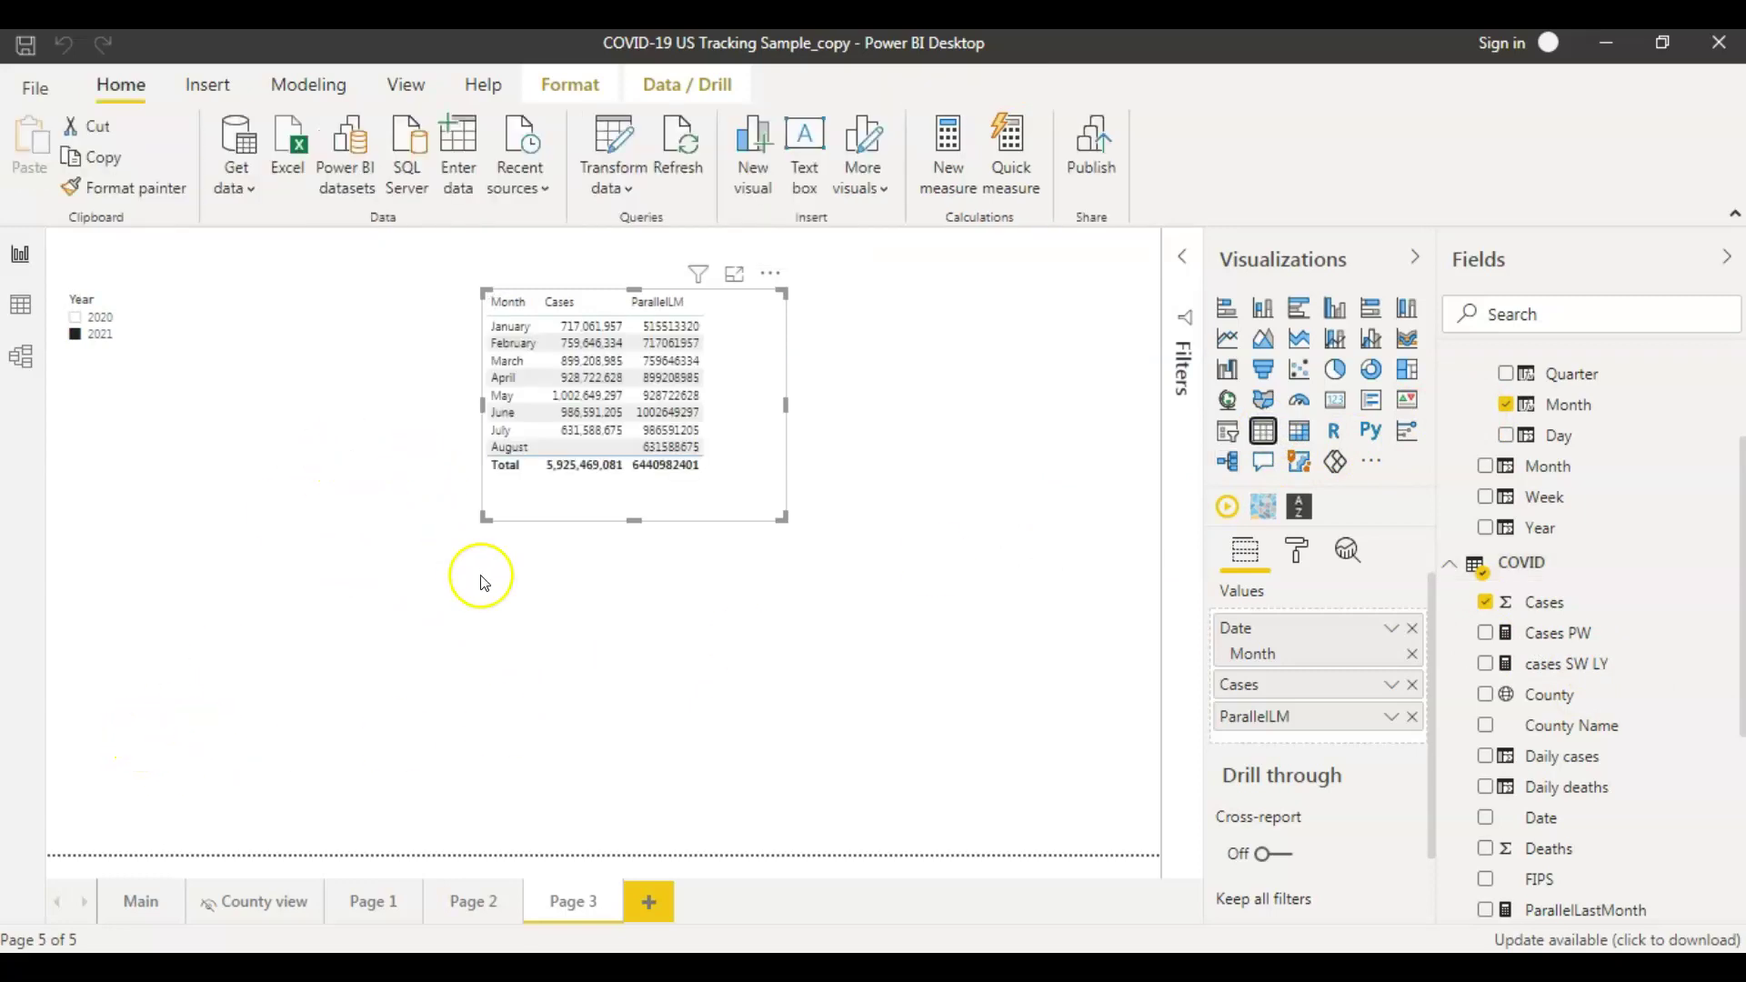
click(552, 706)
click(1264, 430)
drag(164, 579, 615, 557)
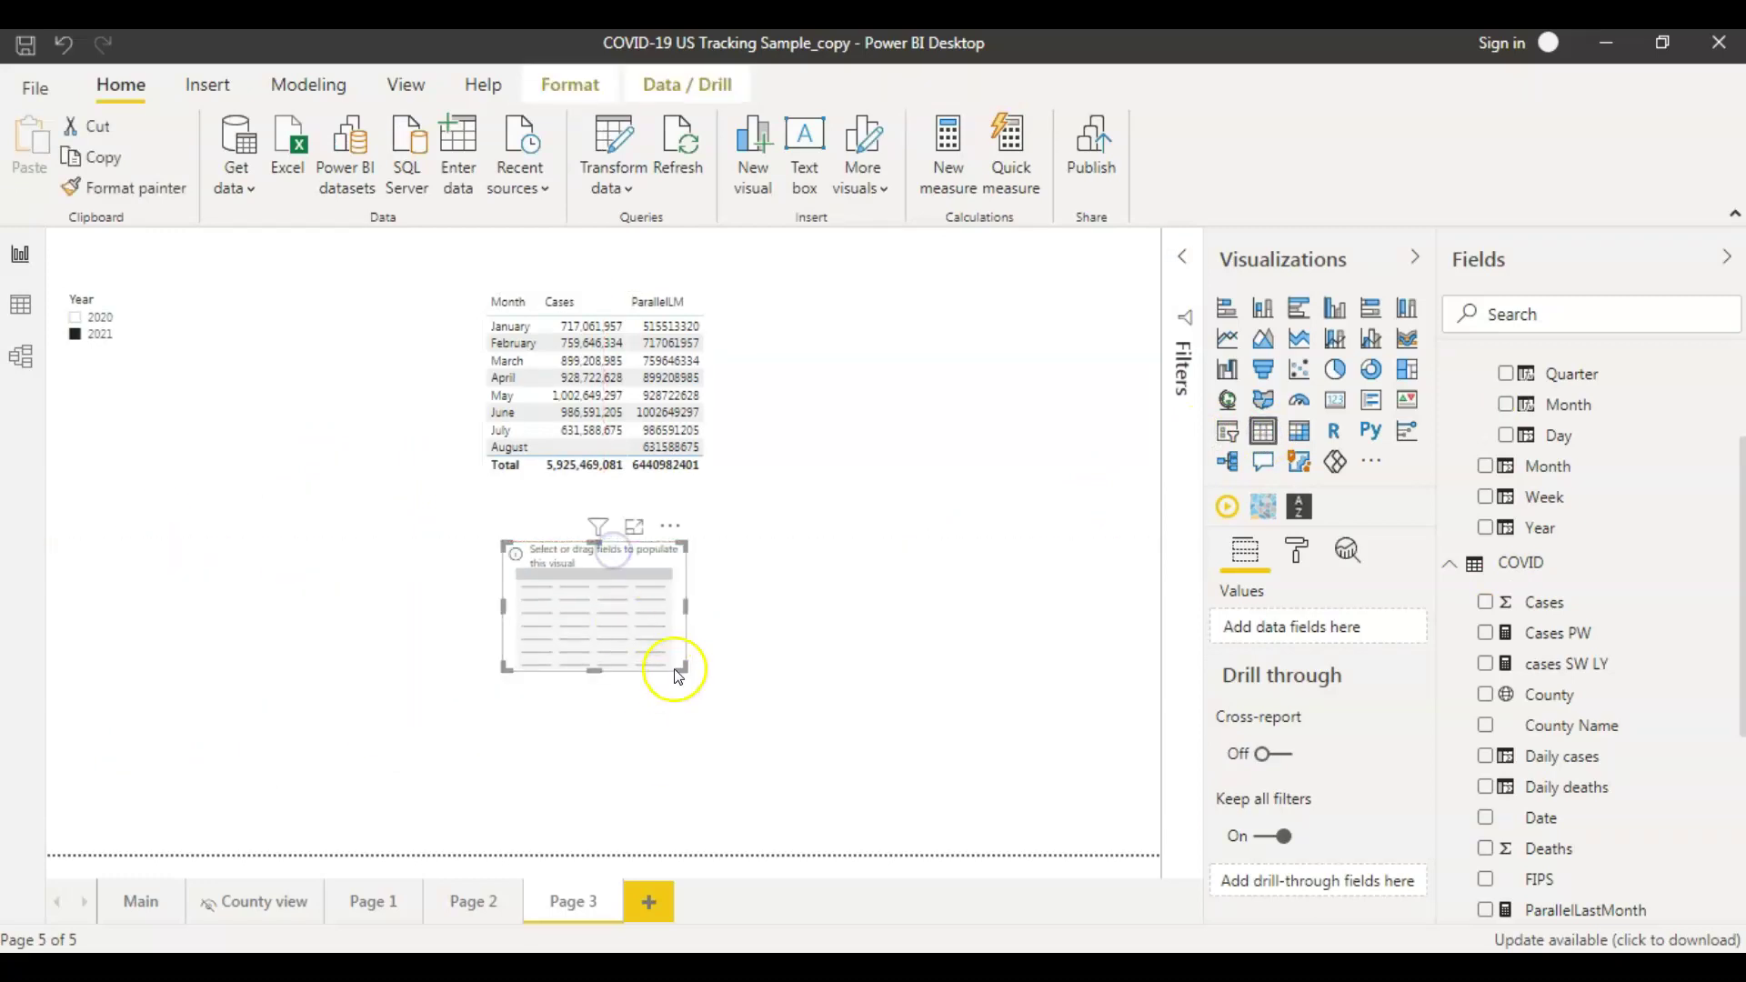
drag(685, 670, 815, 822)
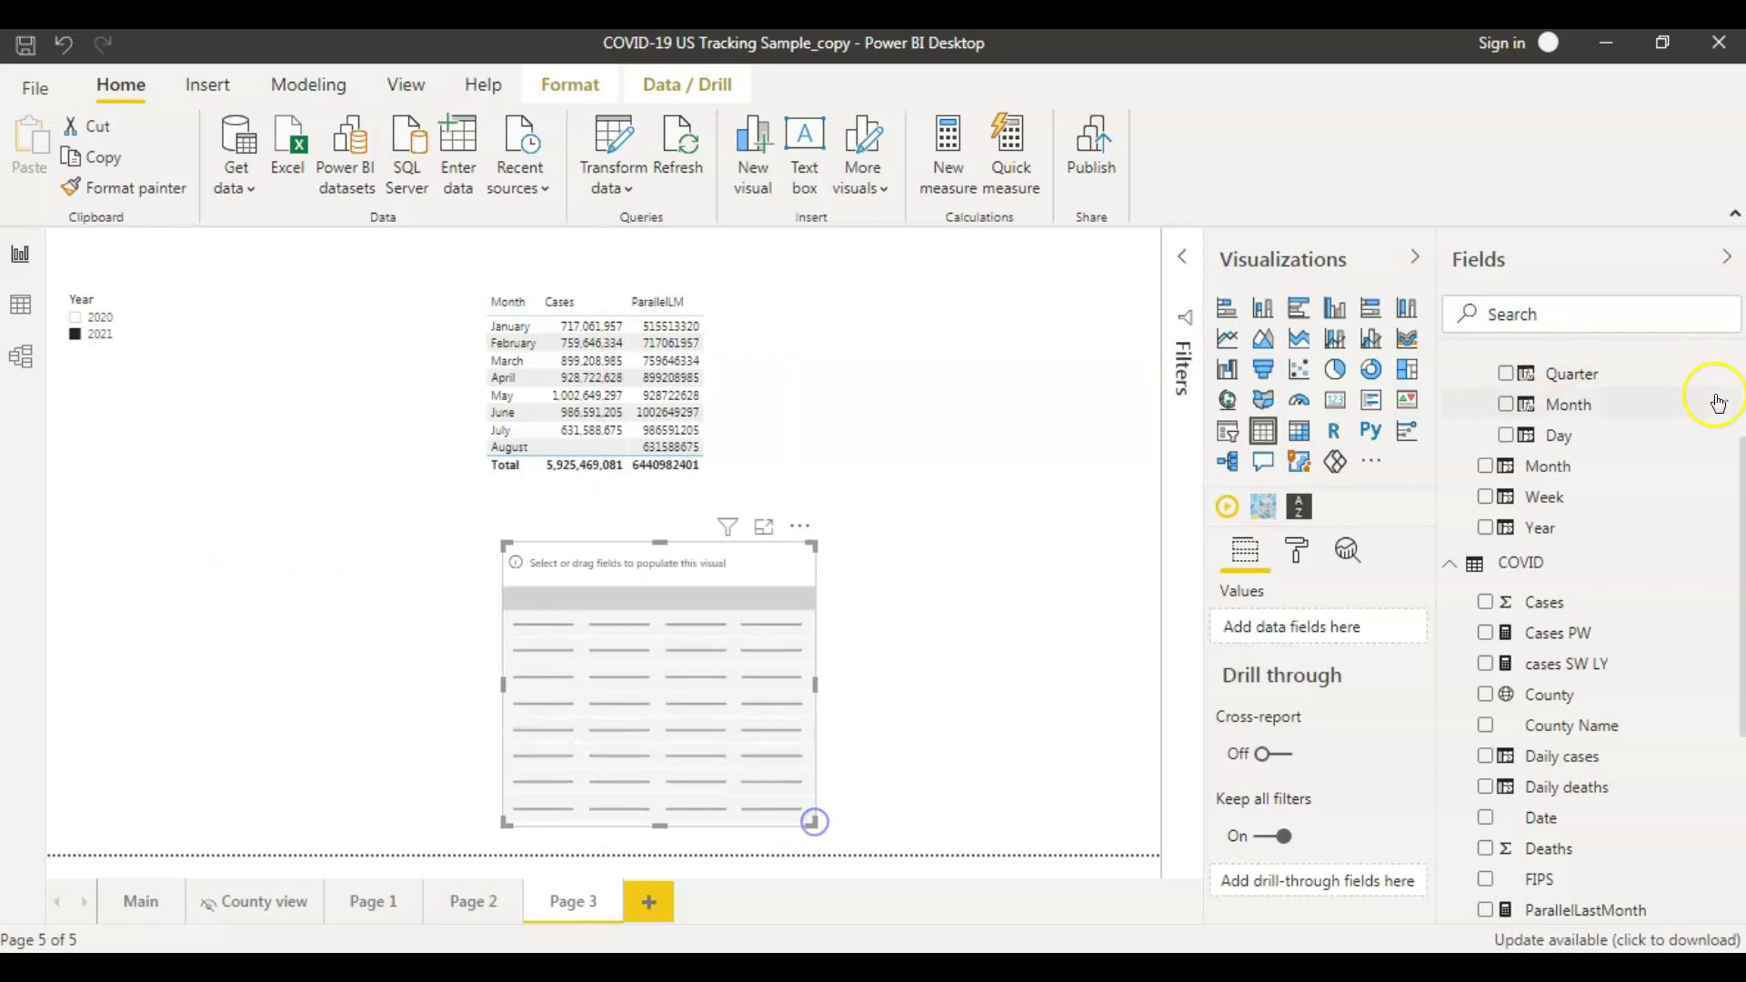
- Fill the new table with Month from the Calendar date hierarchy, Cases and ParallelLY
scroll(1501, 489, up, 2)
scroll(1501, 491, up, 1)
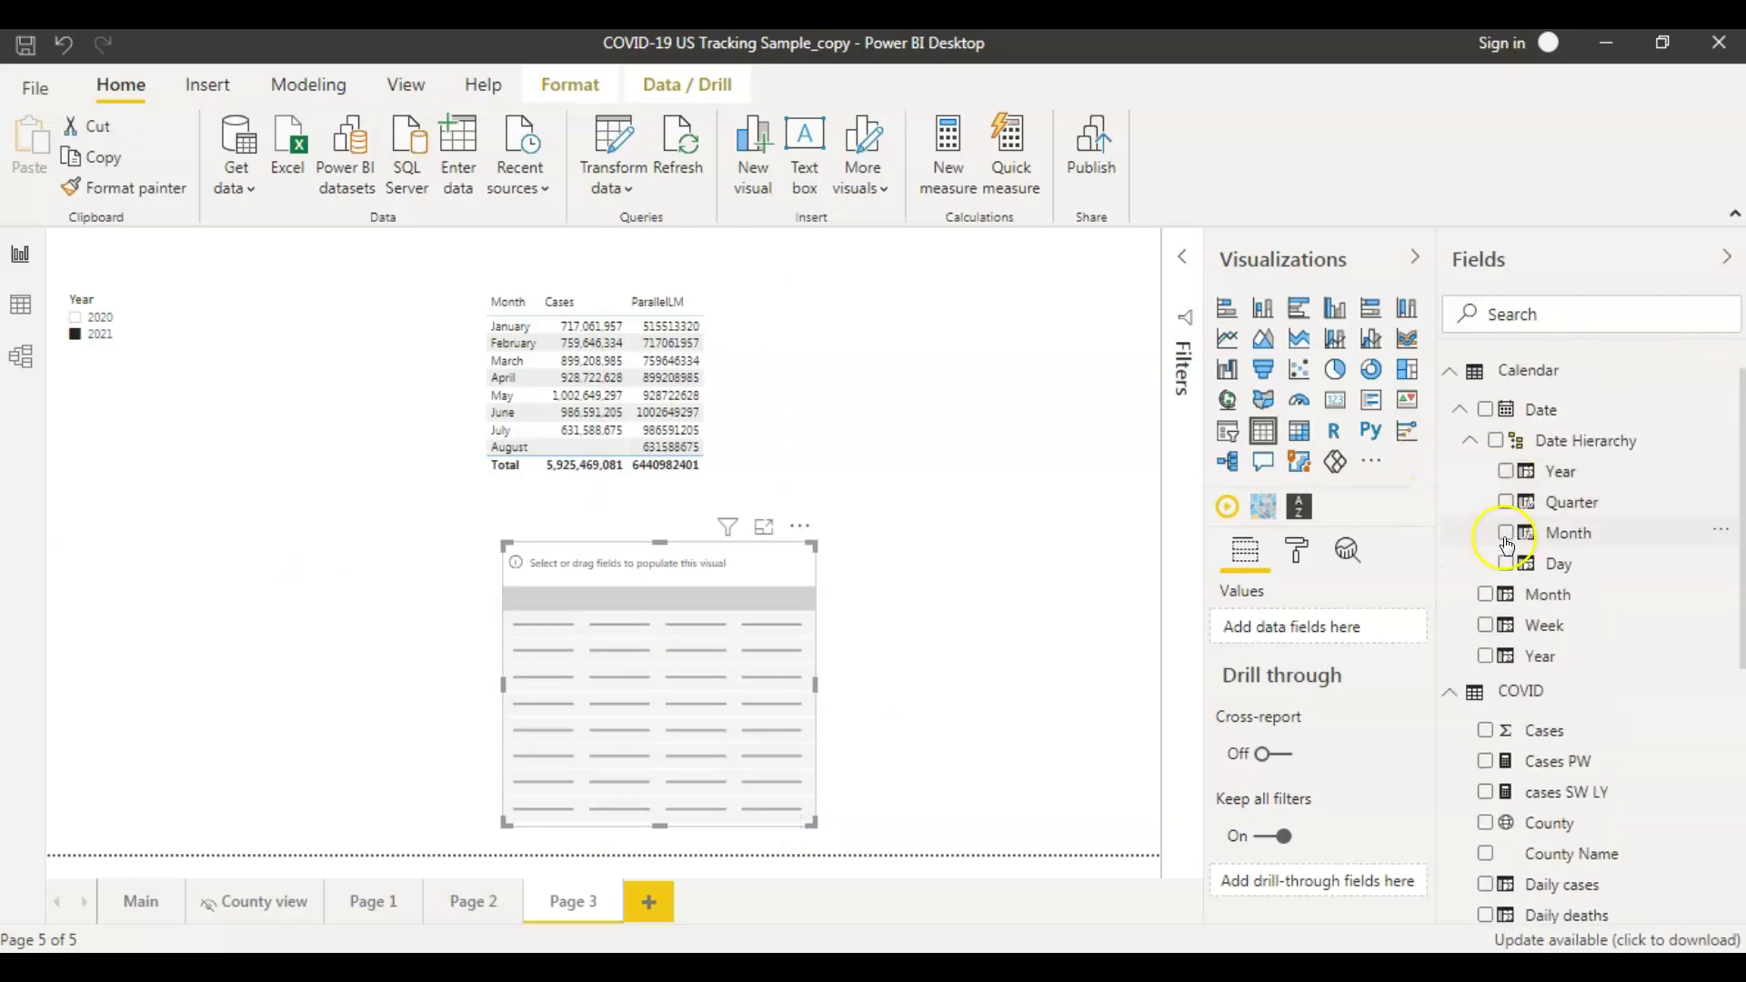
click(1505, 534)
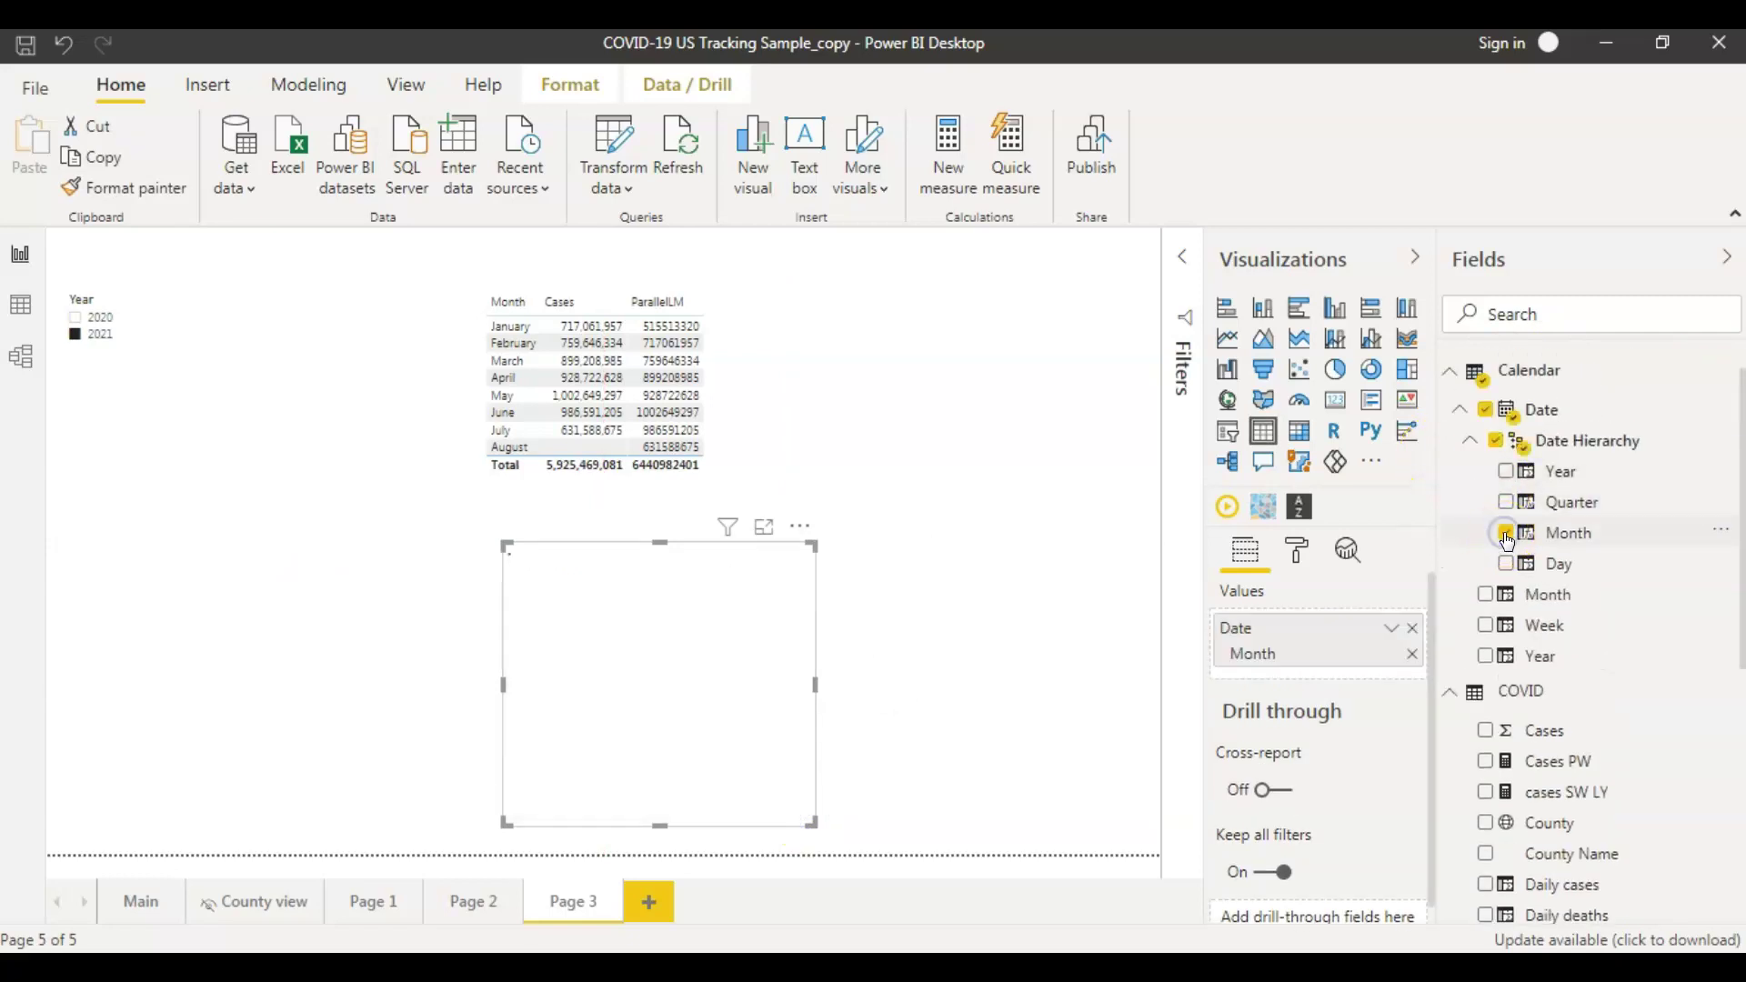
click(1484, 732)
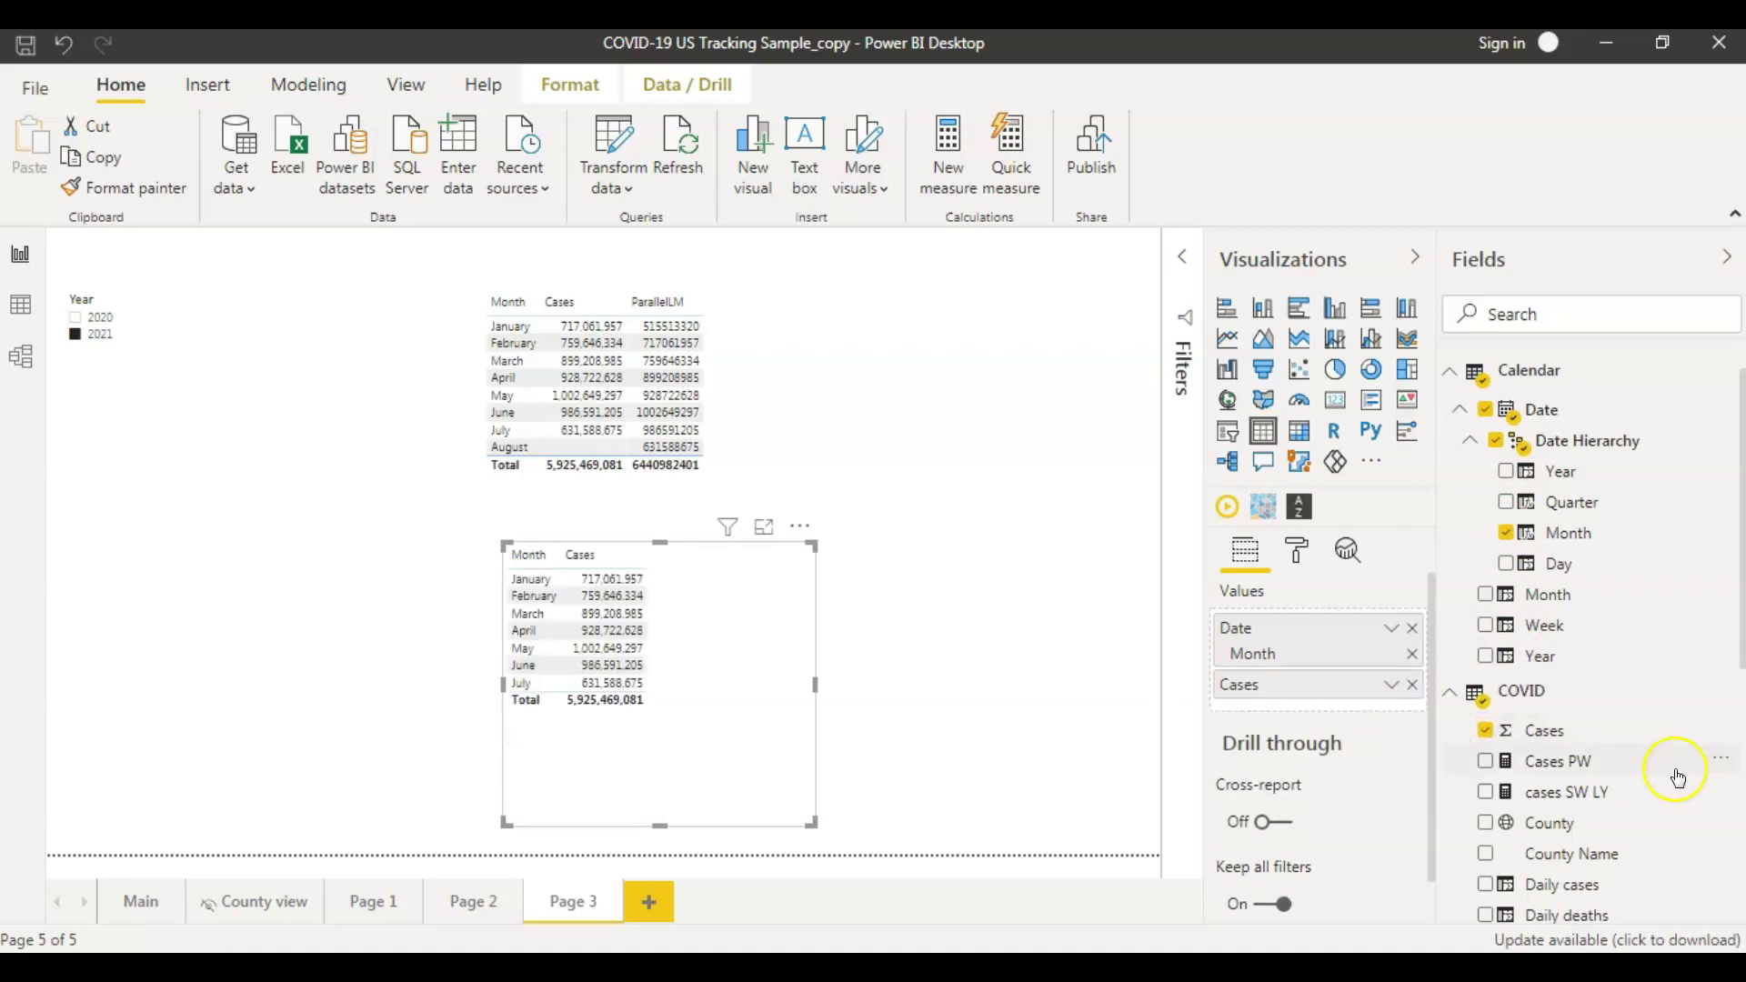
scroll(1664, 773, down, 5)
scroll(1655, 776, down, 1)
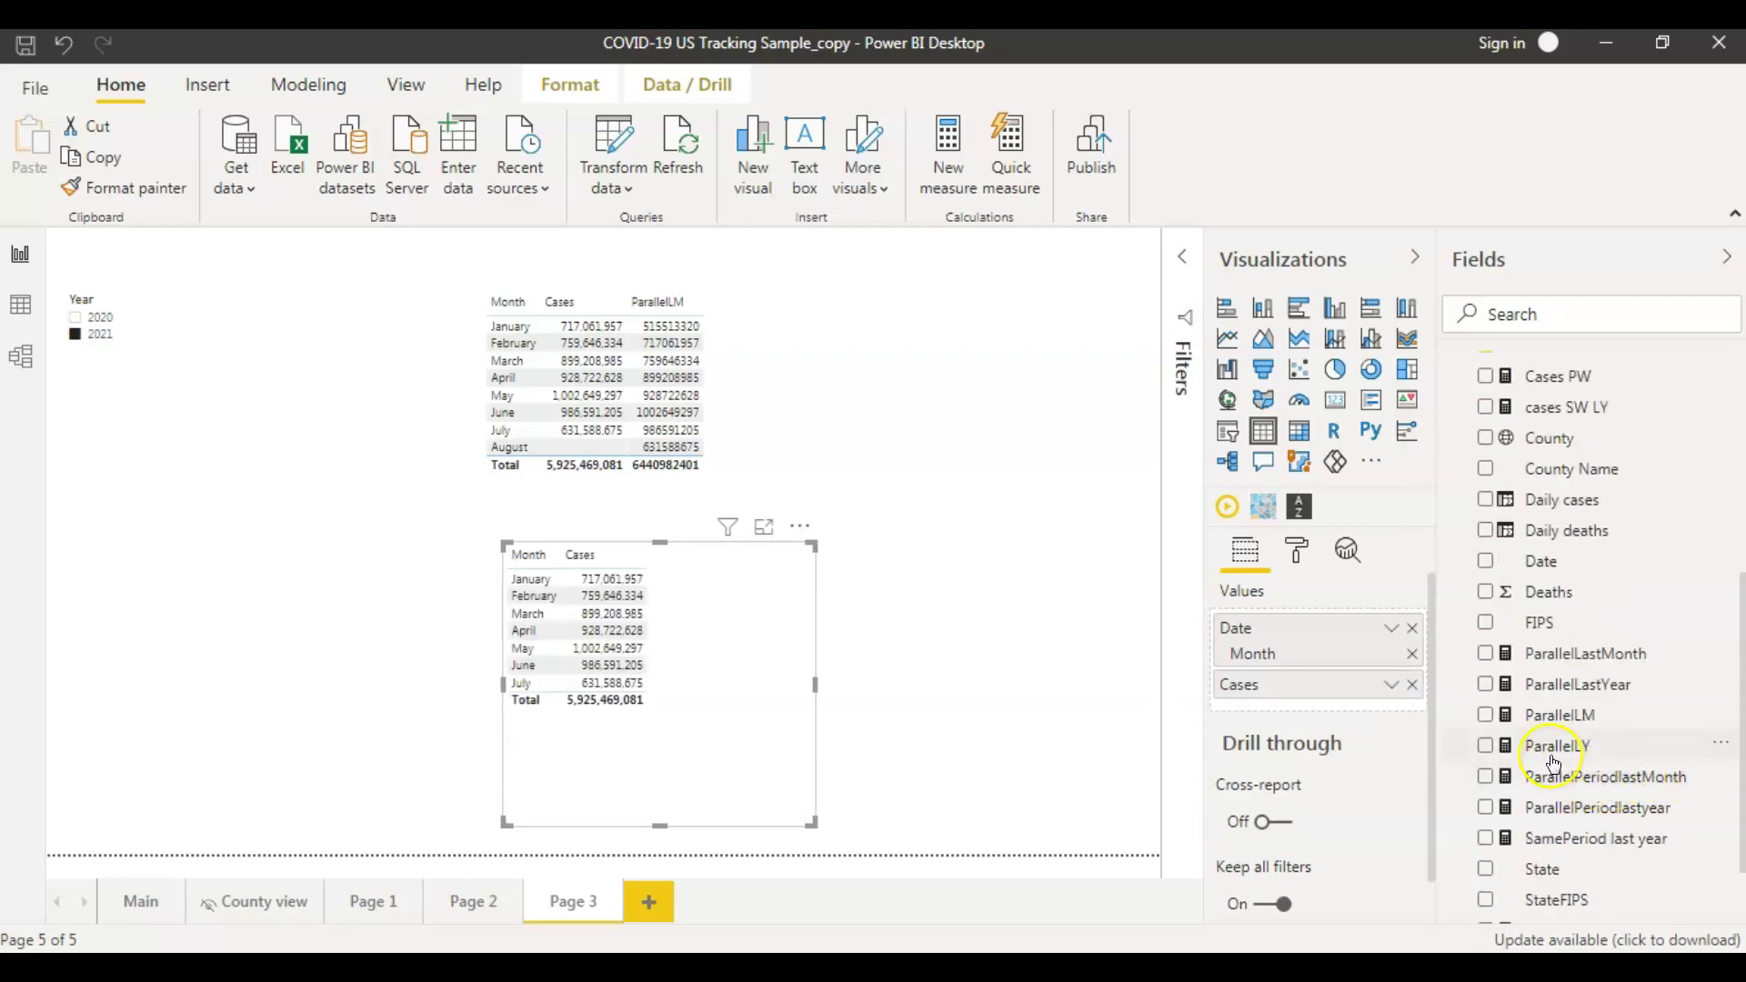
click(1485, 747)
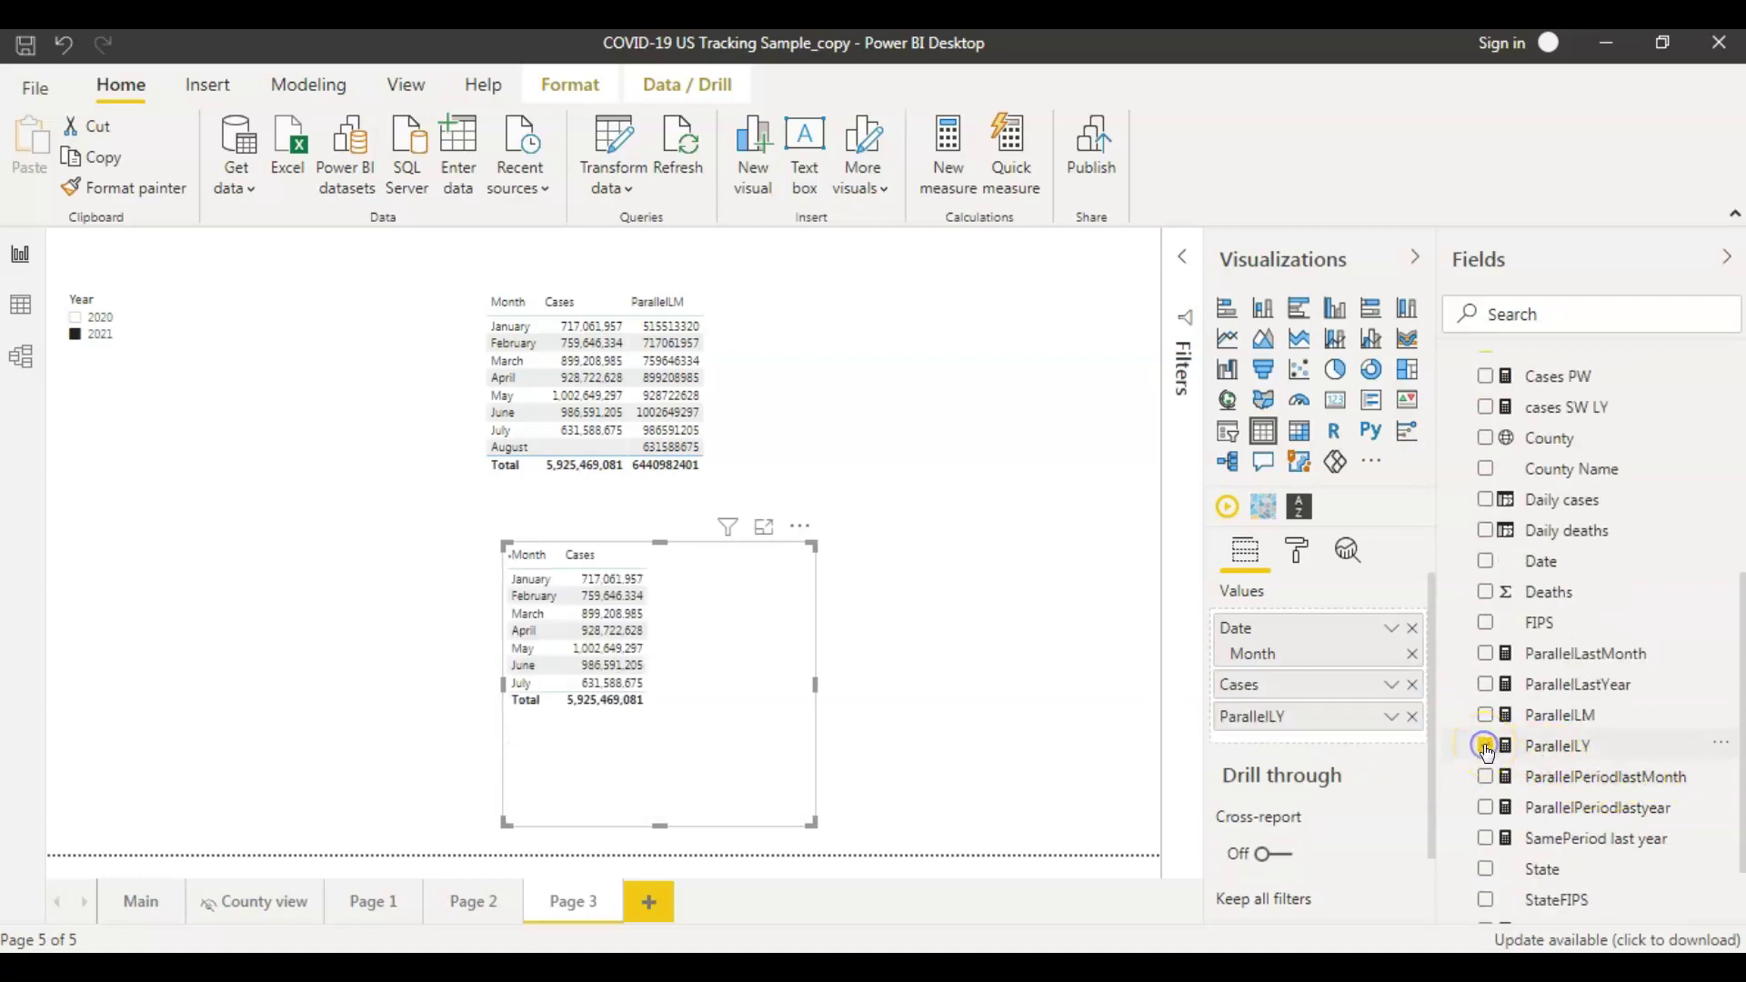
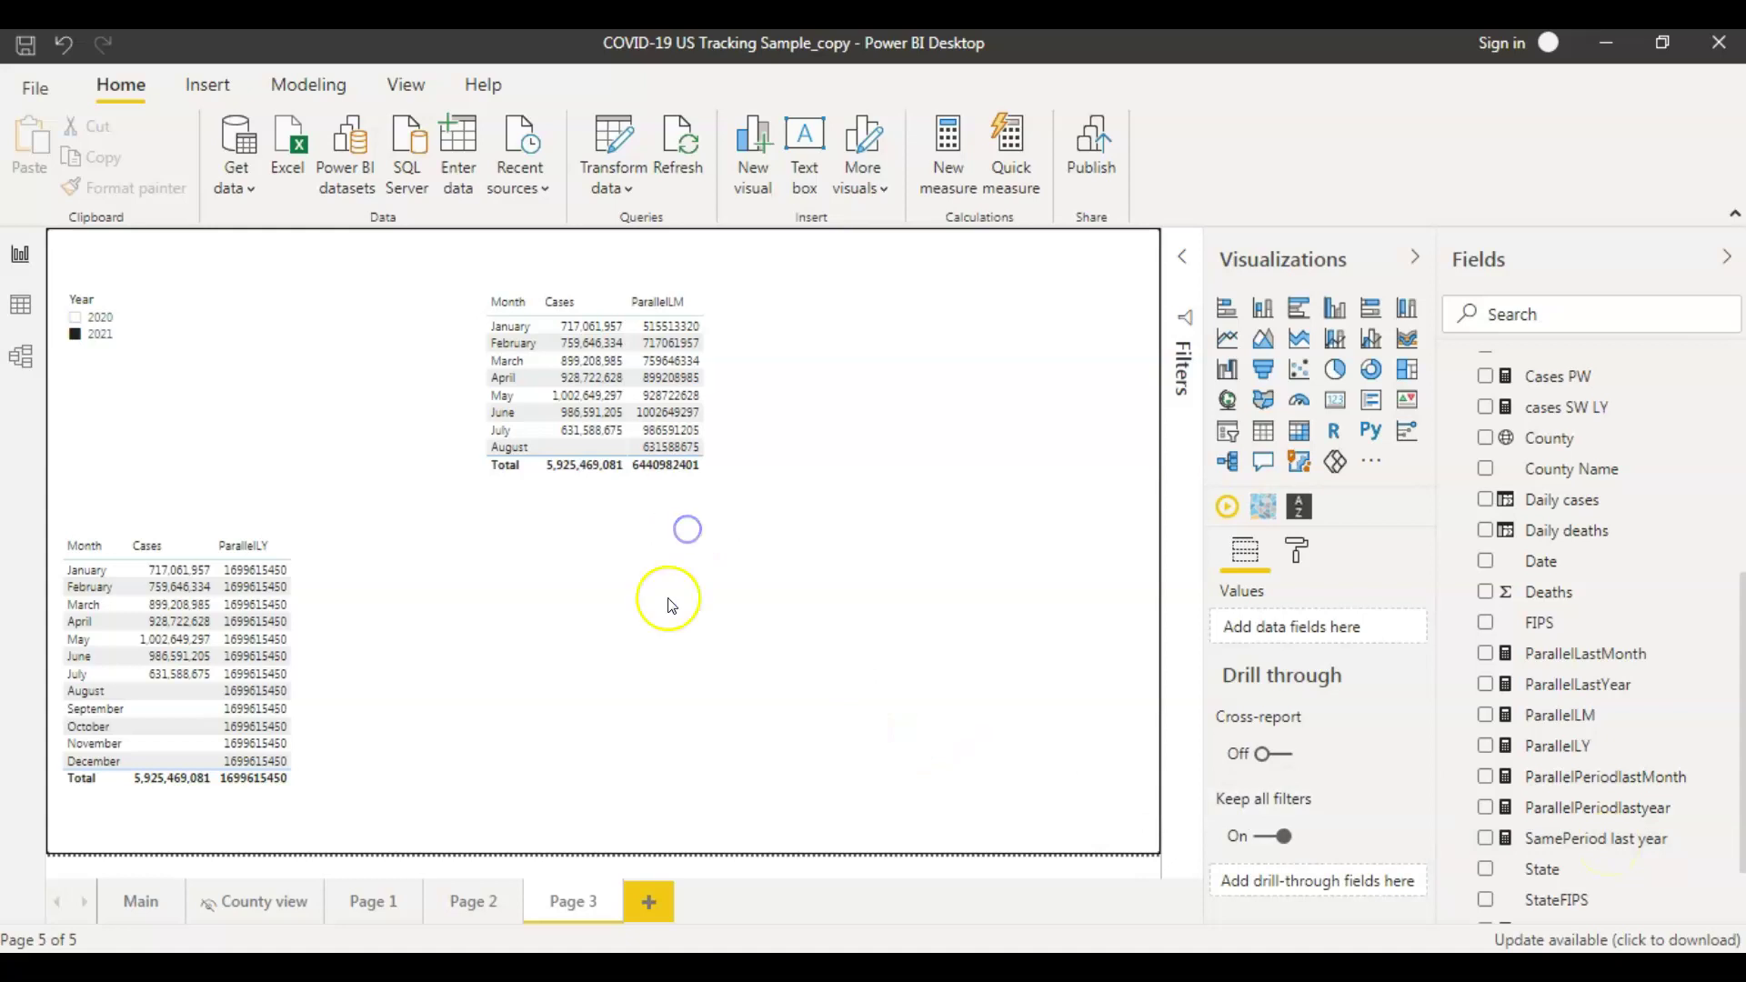
- Add another table visual beside the ParallelLY table with the date hierarchy's Month, Cases and SamePeriod last year
click(545, 684)
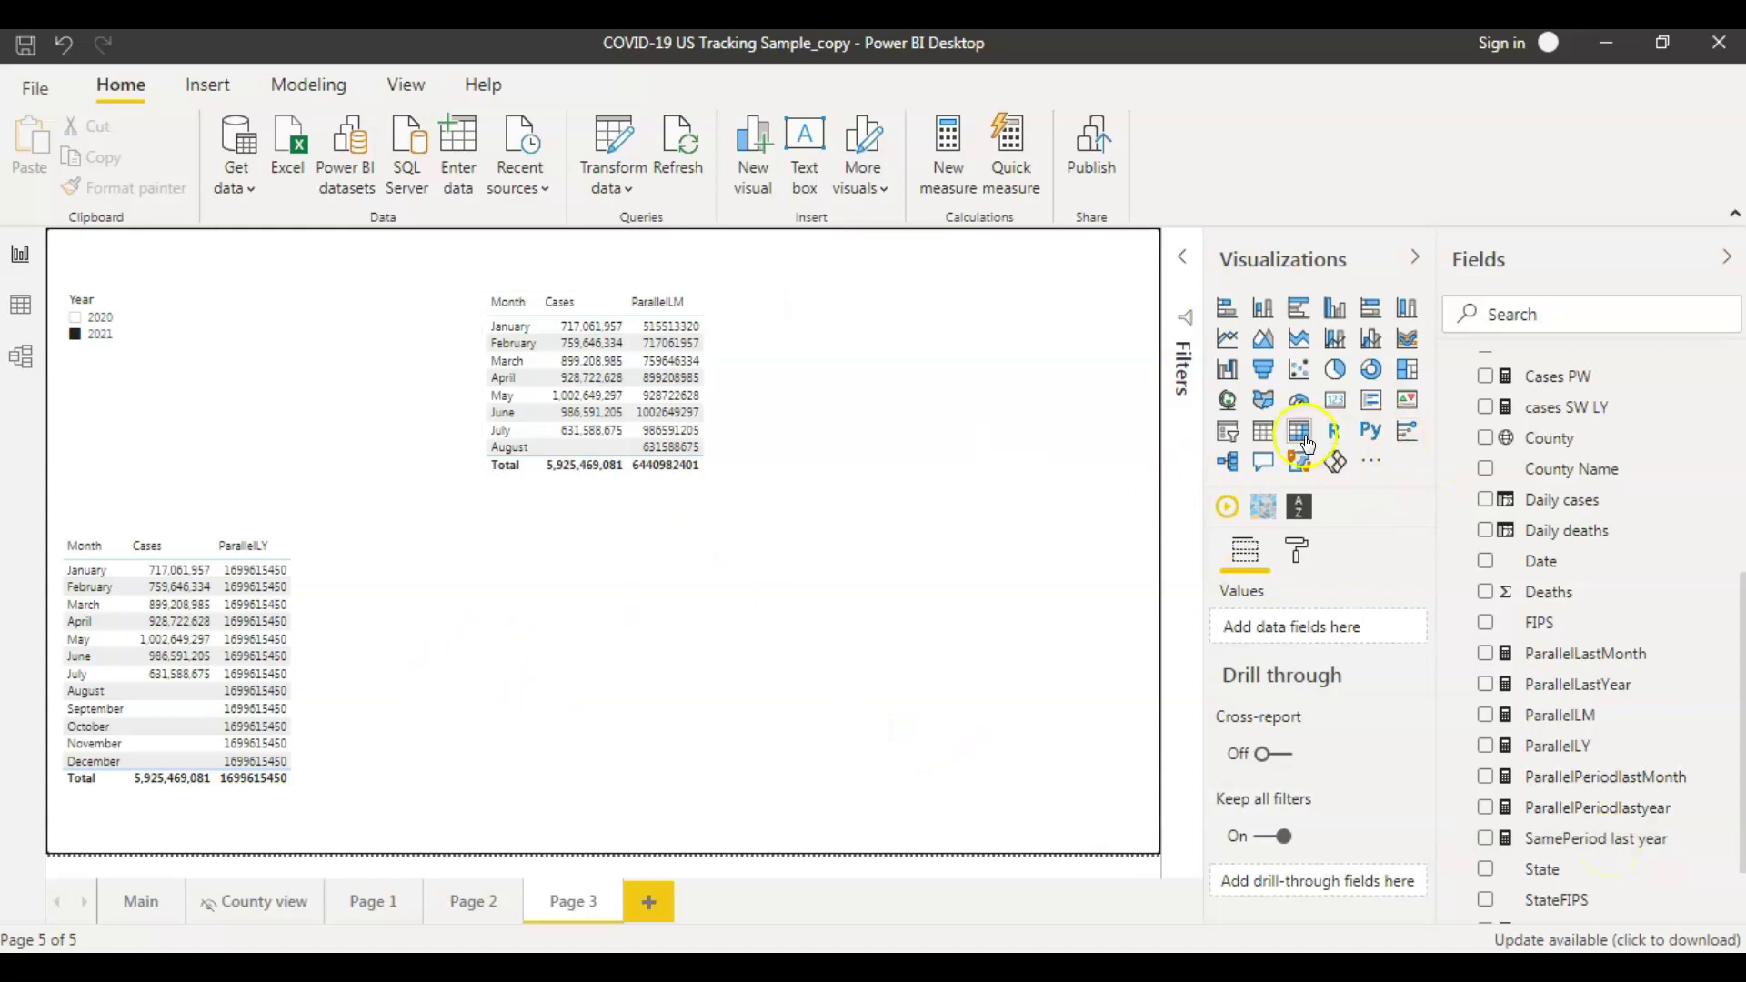
click(1263, 429)
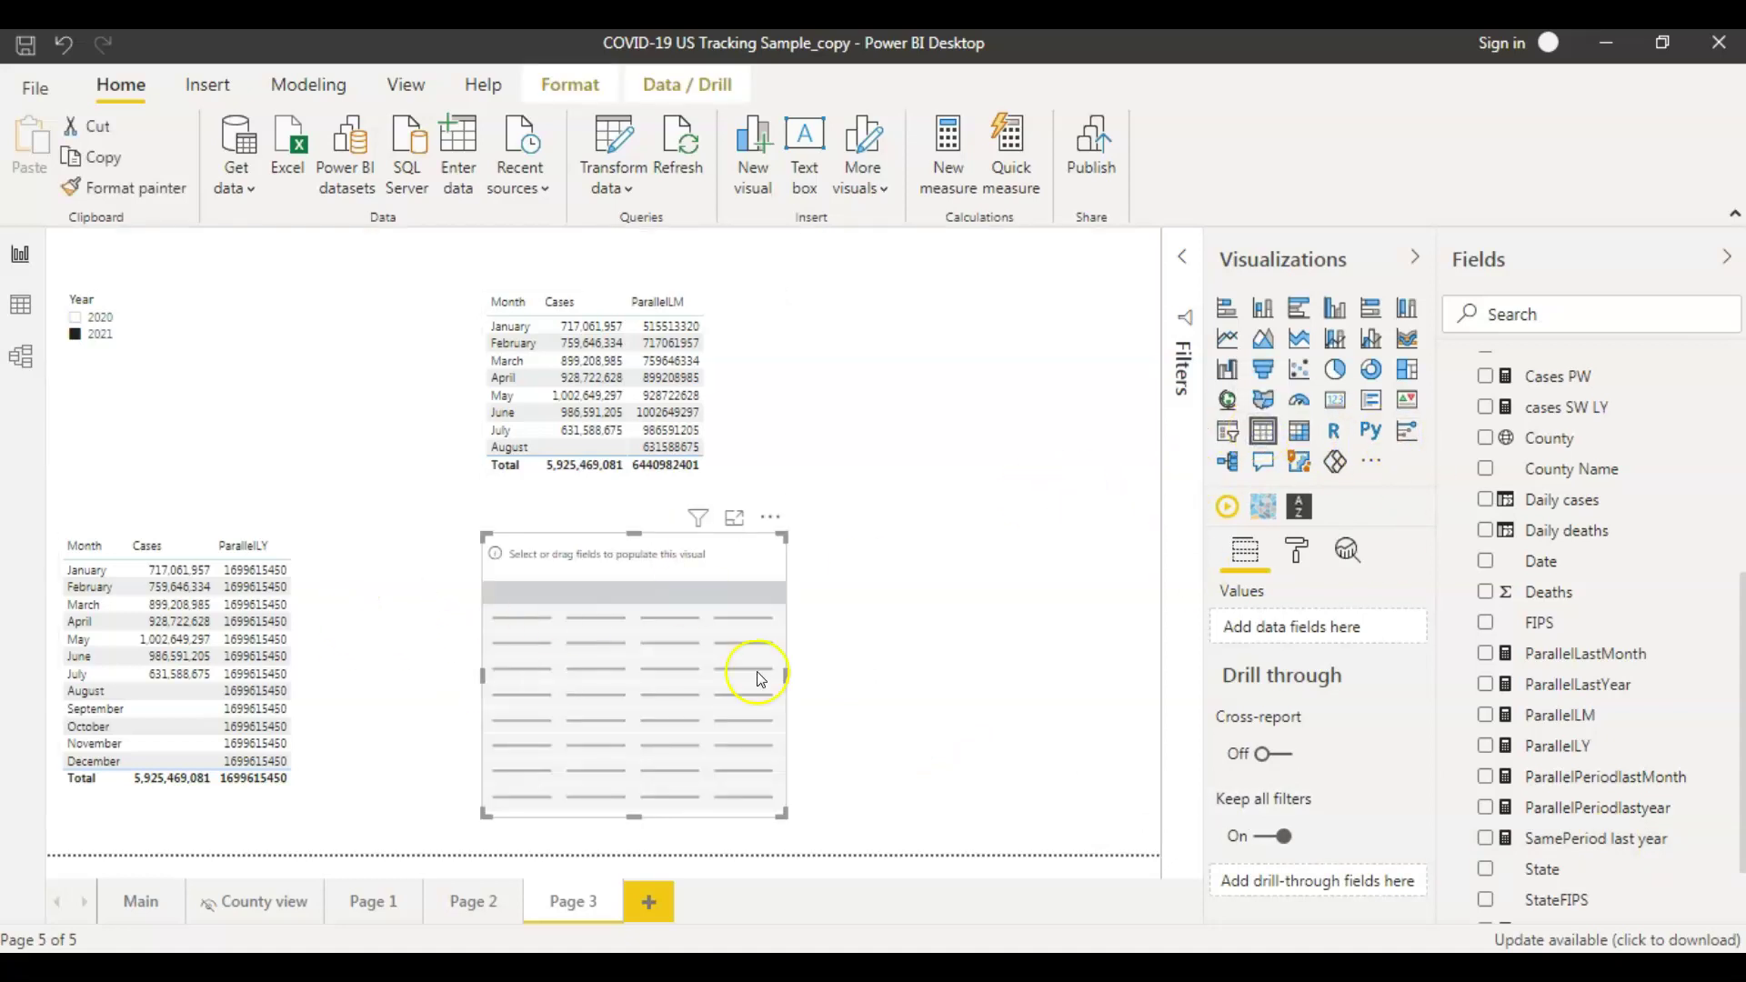
scroll(1527, 586, up, 5)
click(1506, 564)
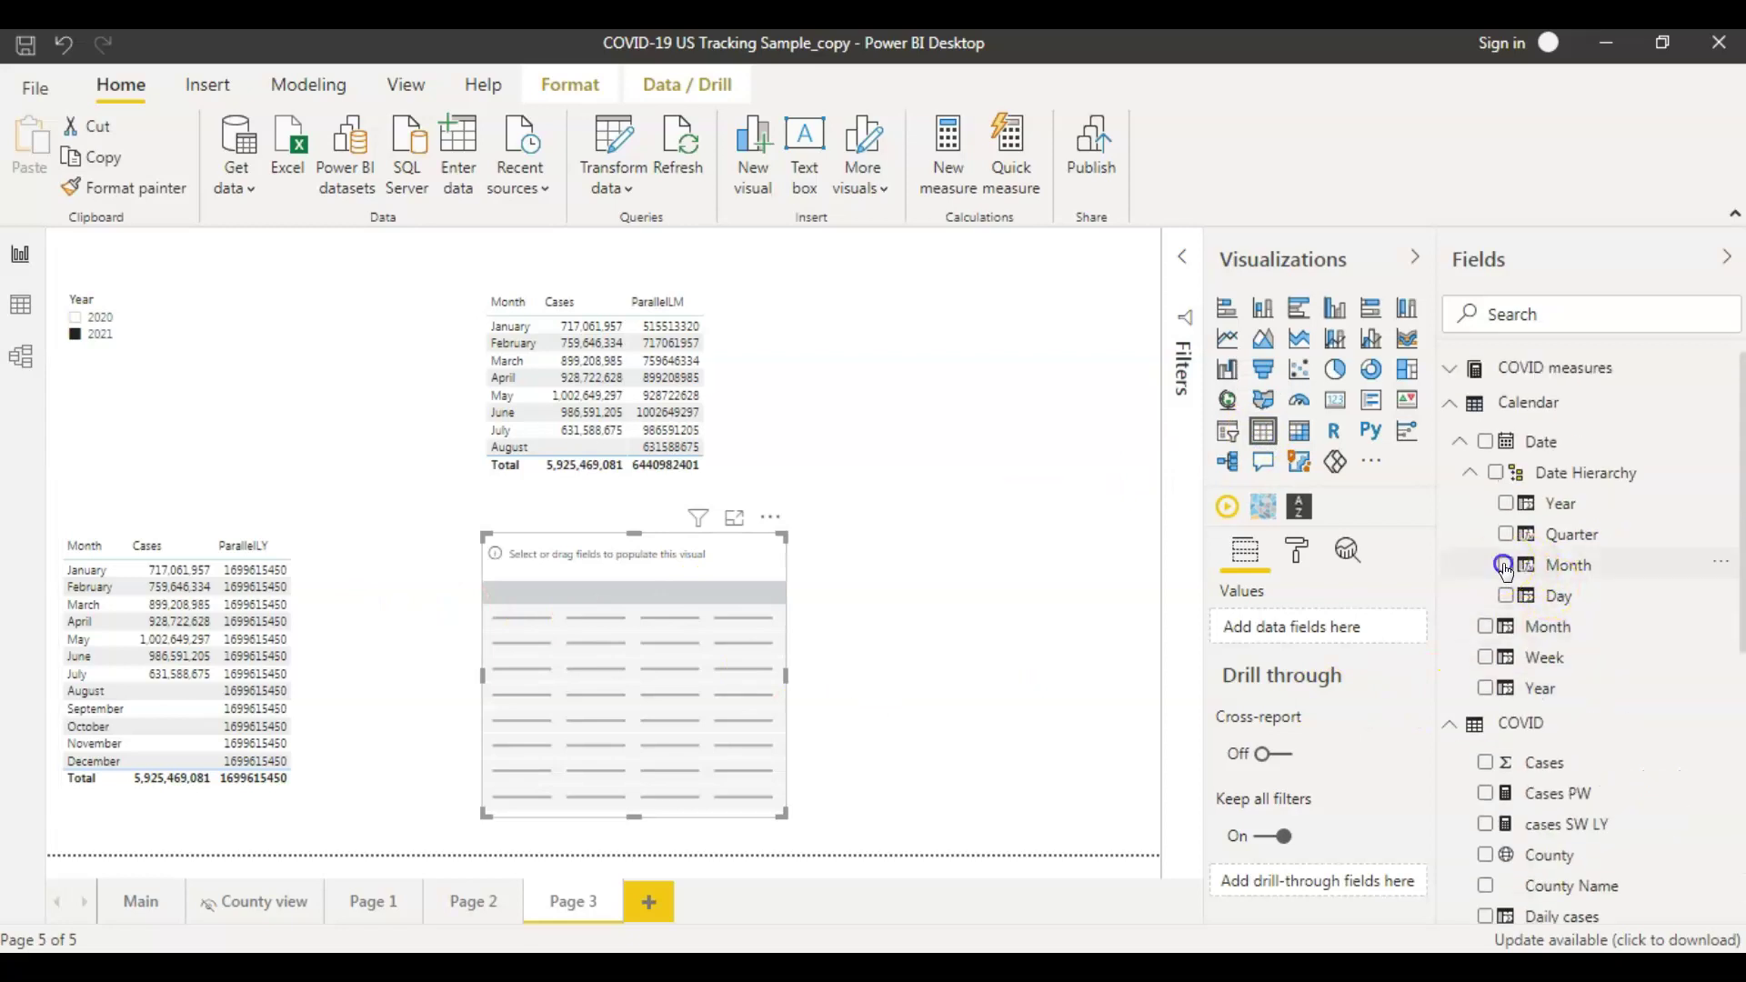
click(1486, 768)
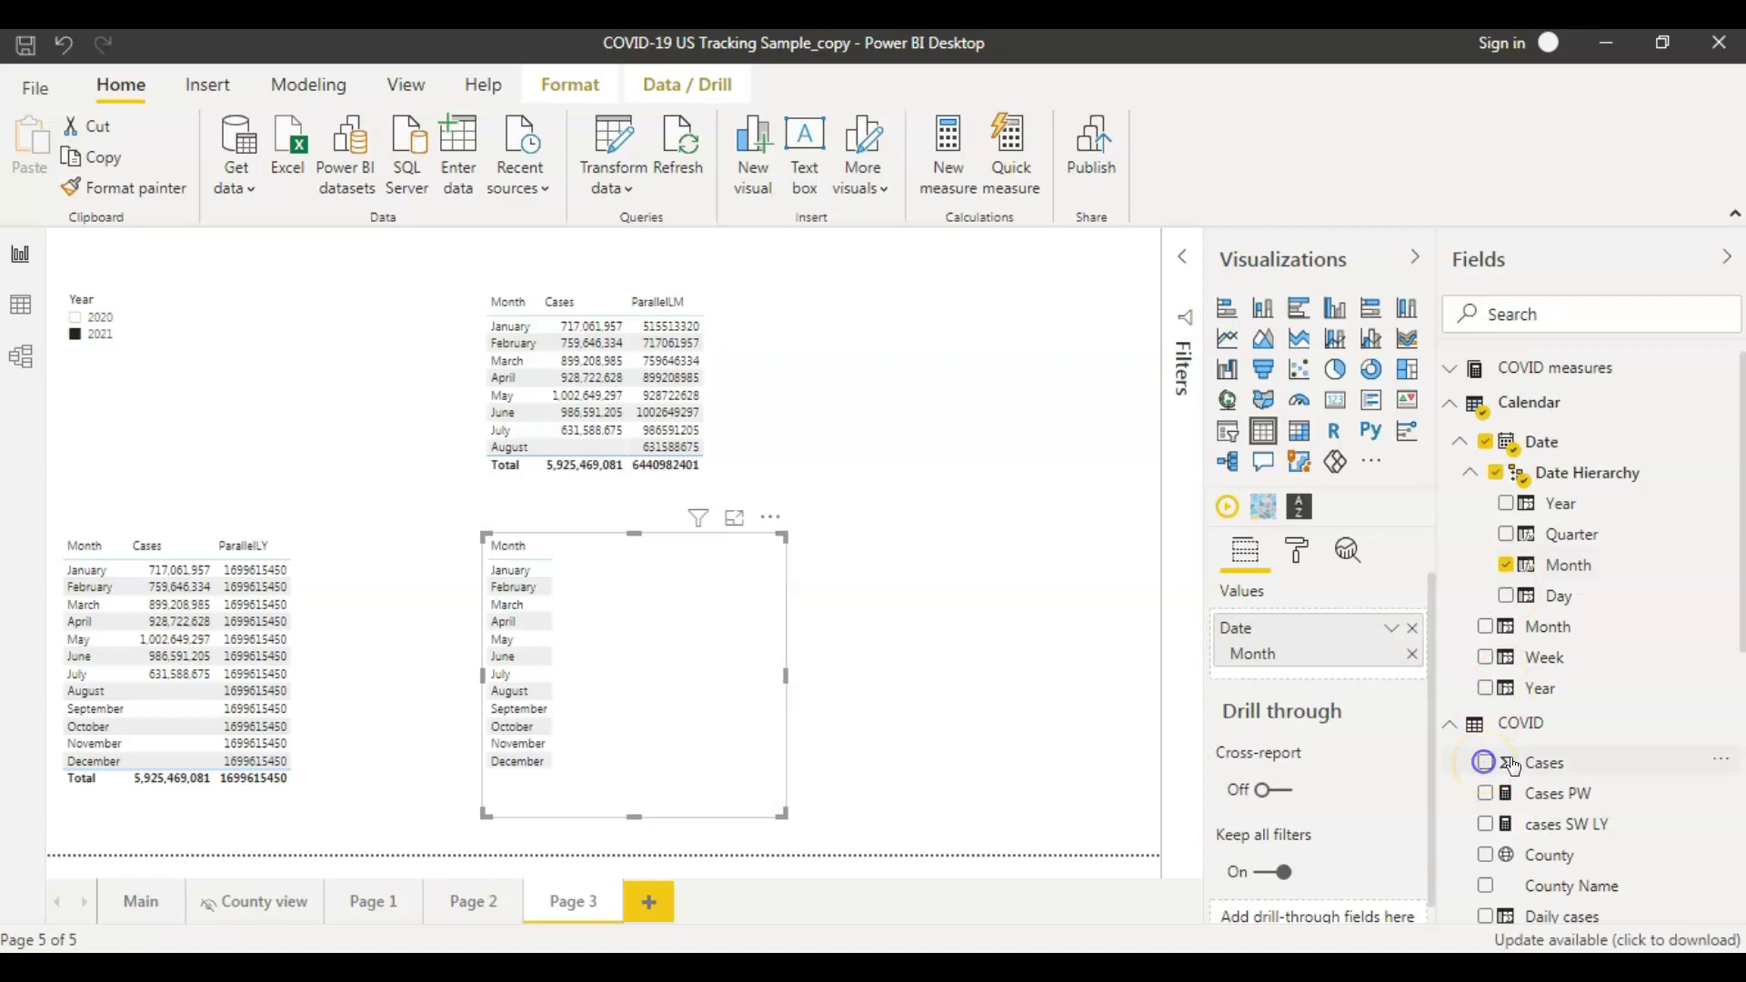
scroll(1669, 792, down, 5)
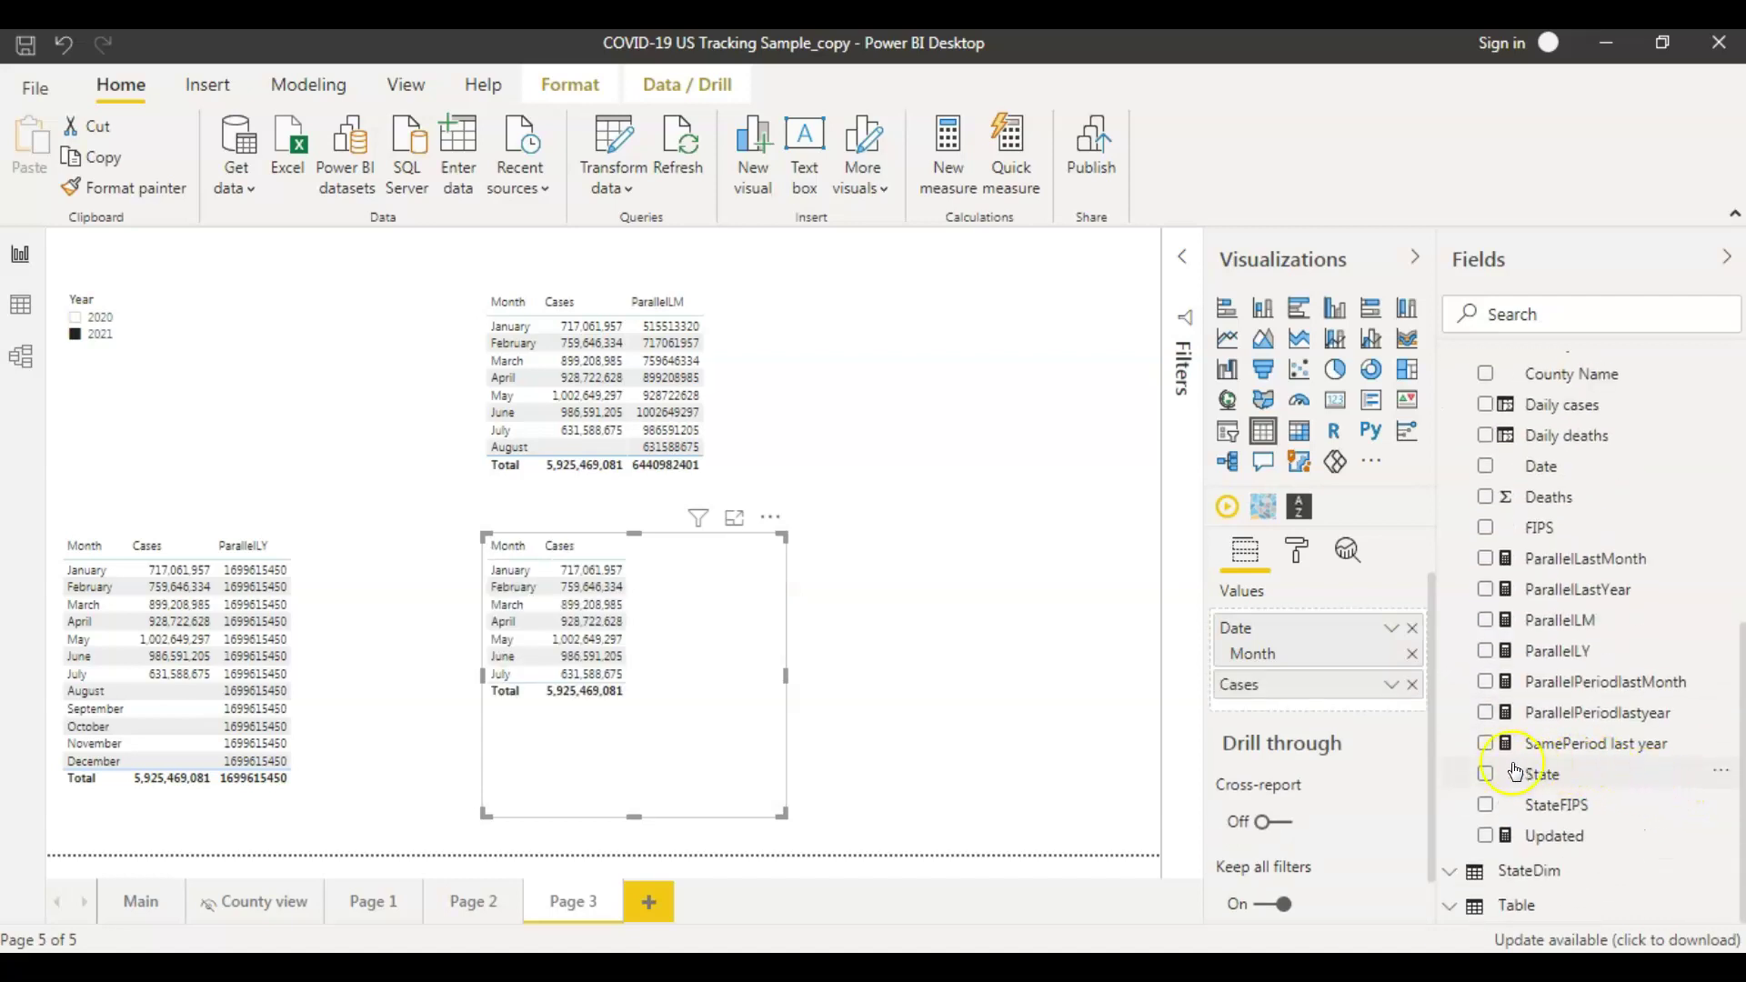
click(1486, 742)
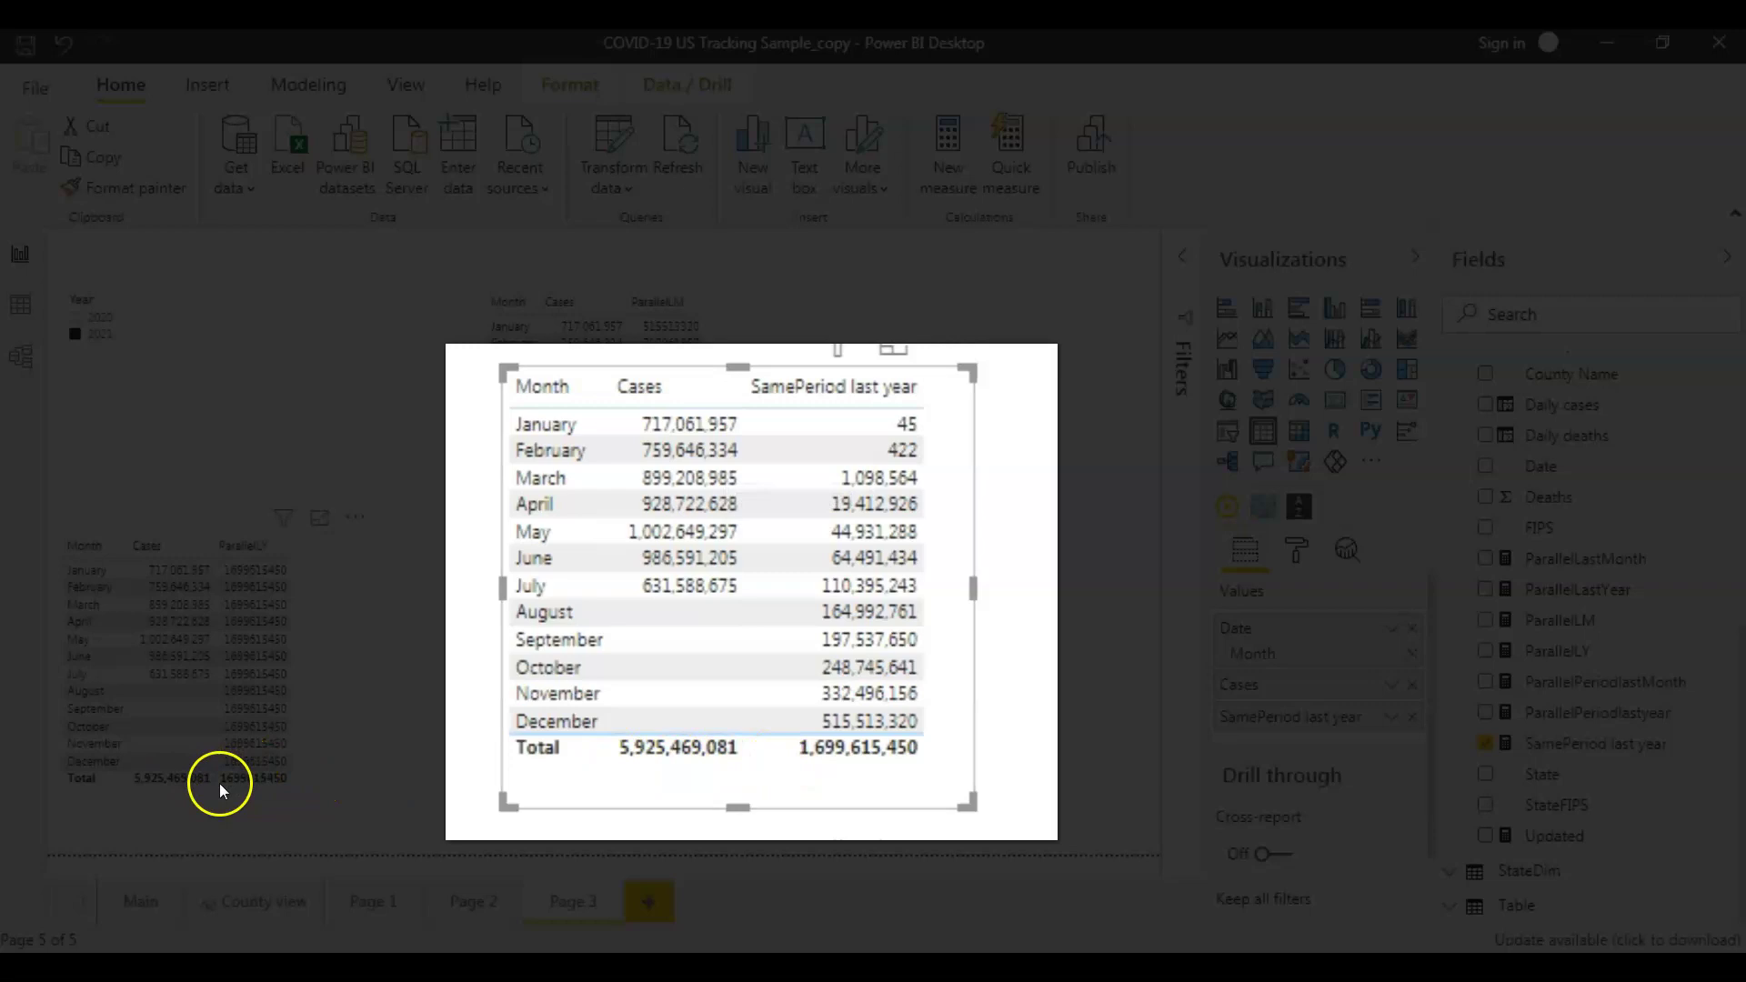
- Compare the ParallelLY total with the total and monthly values of SamePeriod last year
click(273, 793)
click(751, 791)
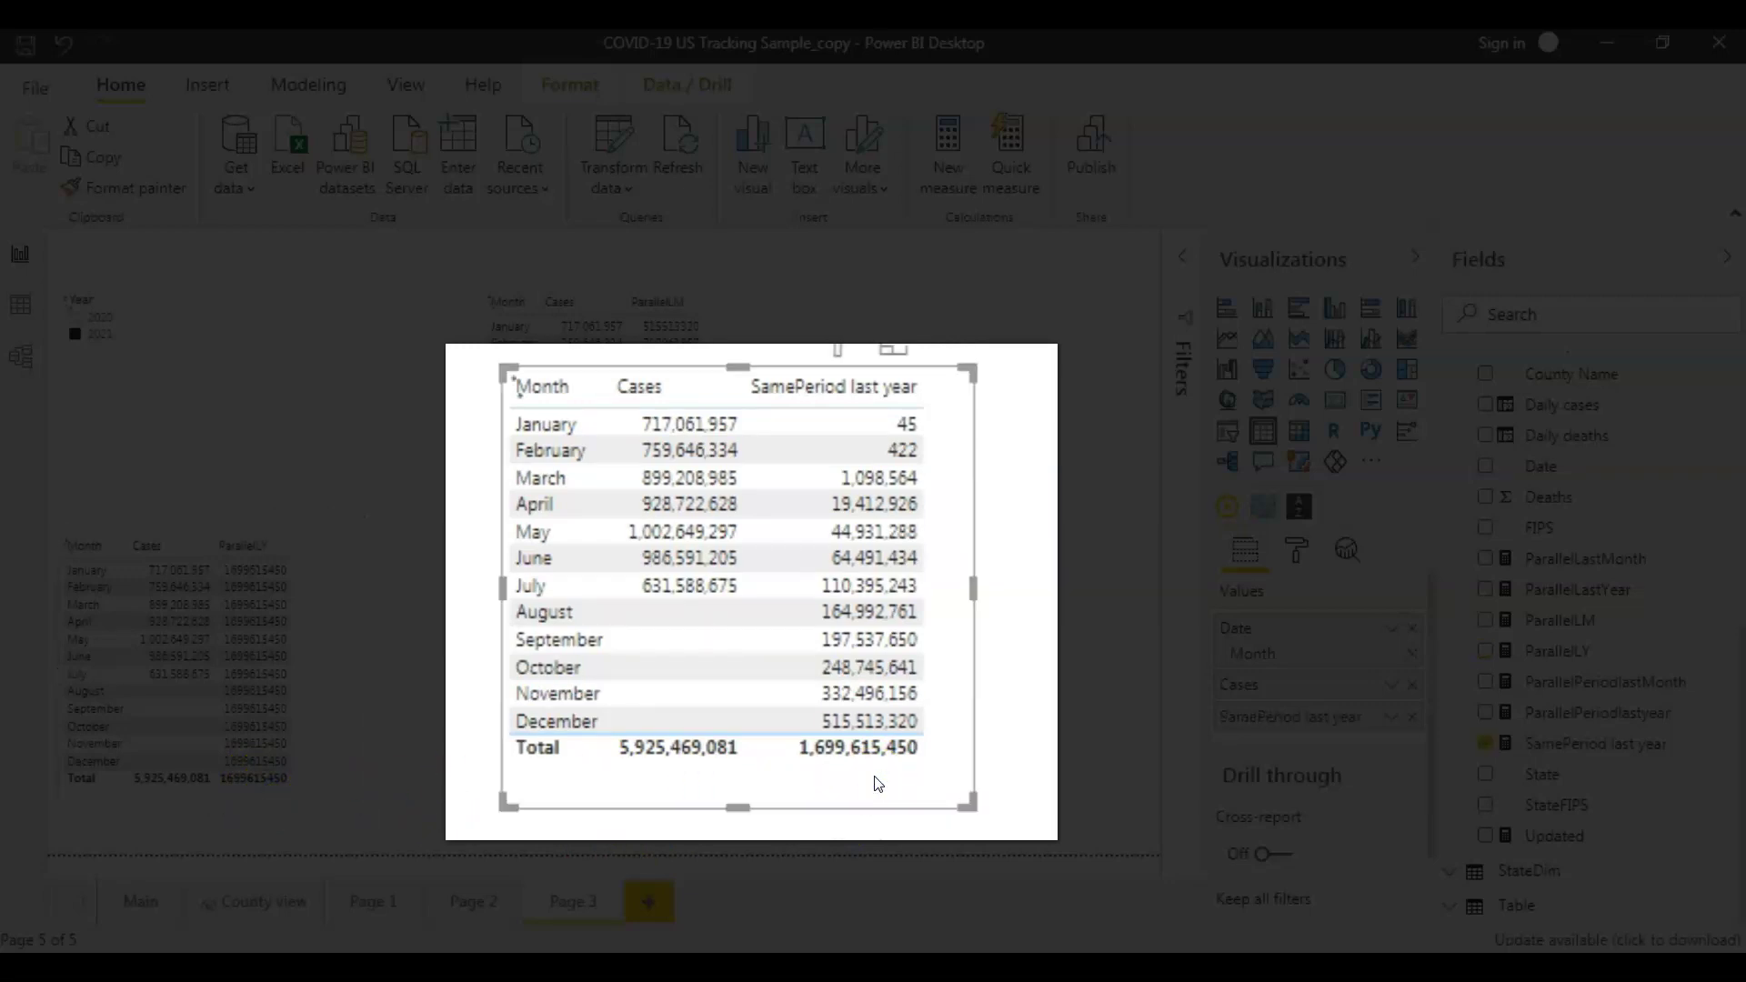
click(841, 387)
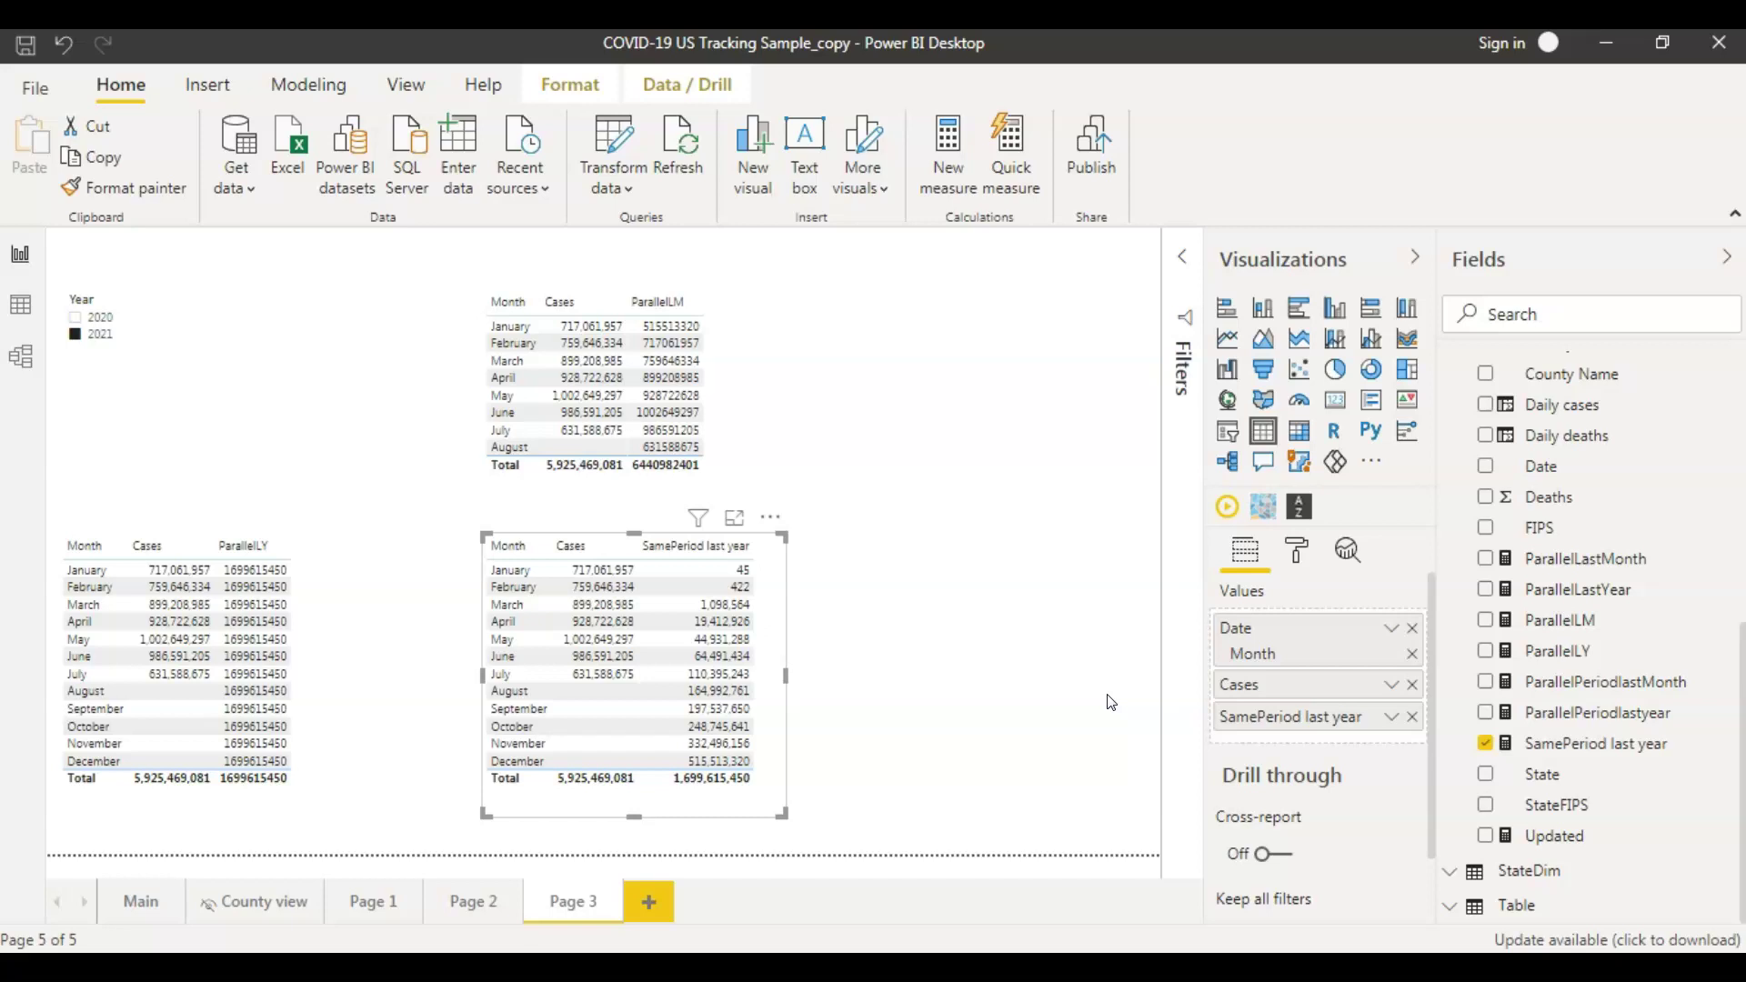
click(1014, 637)
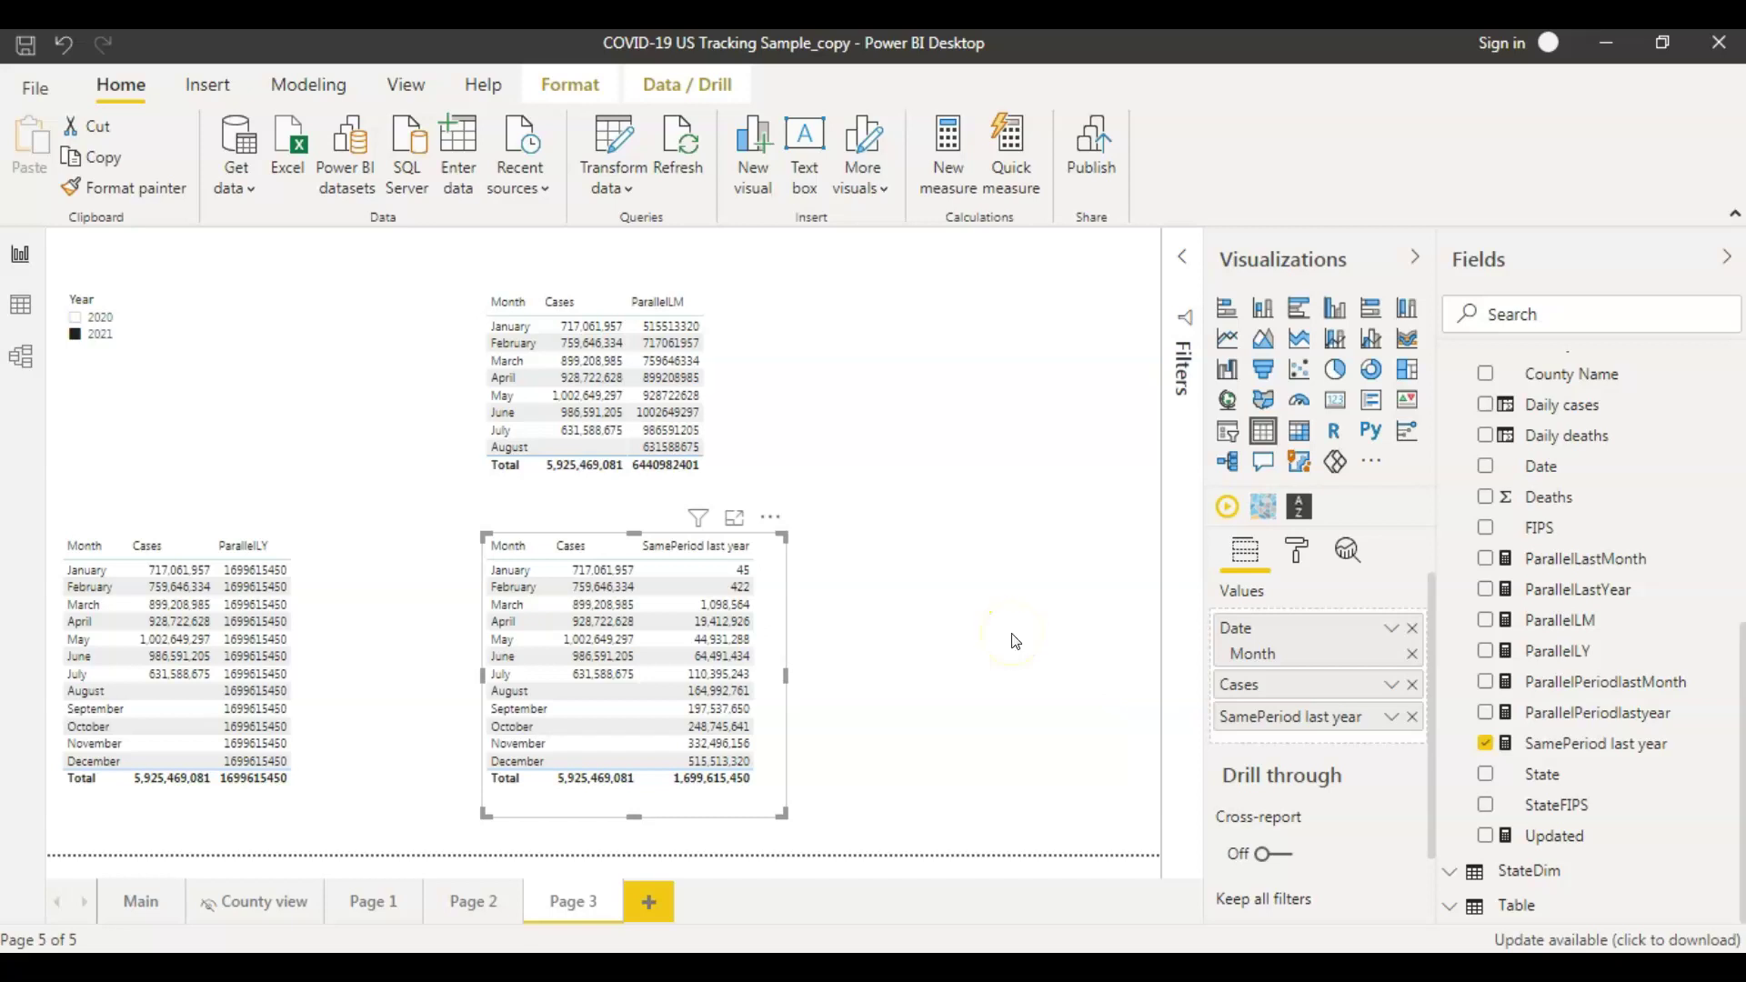